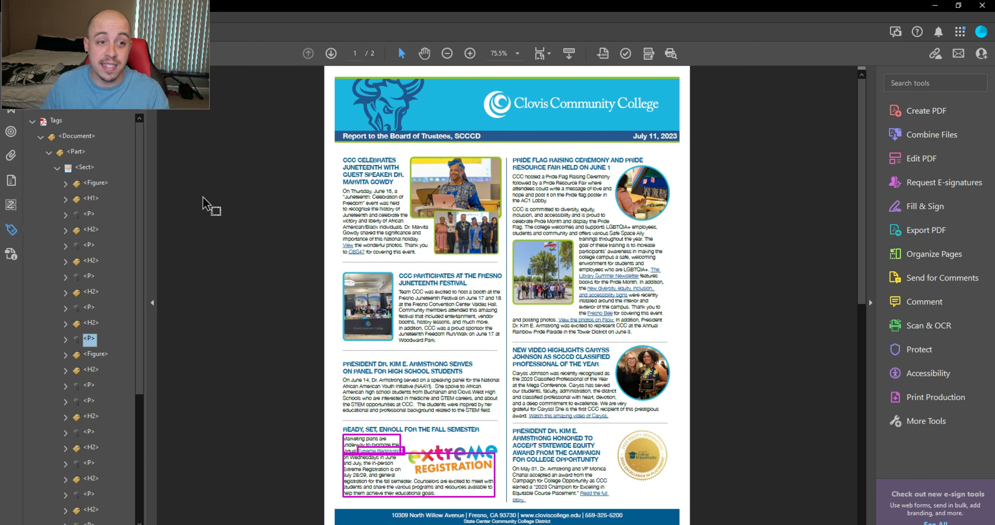
{"action": "key", "text": "Down"}
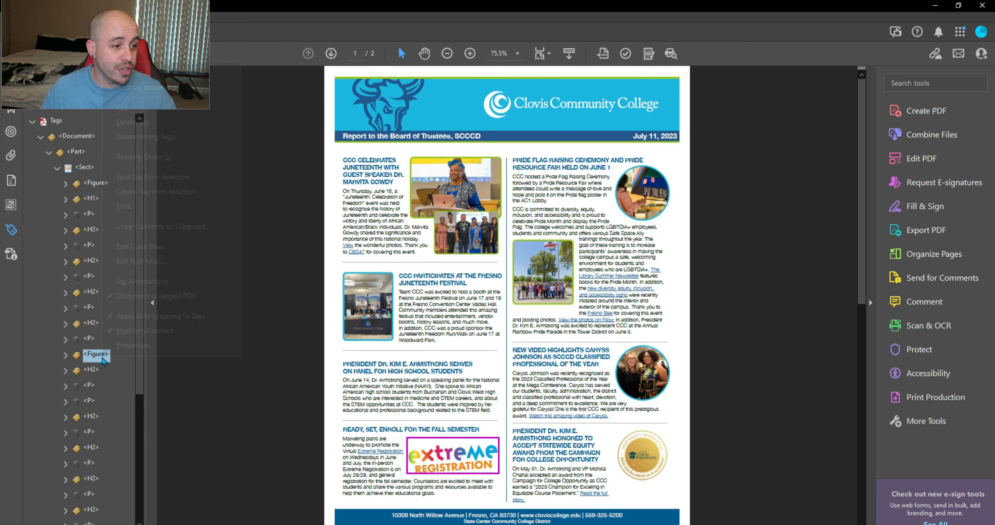
{"action": "right_click", "coordinate": [102, 356]}
{"action": "left_click", "coordinate": [150, 352]}
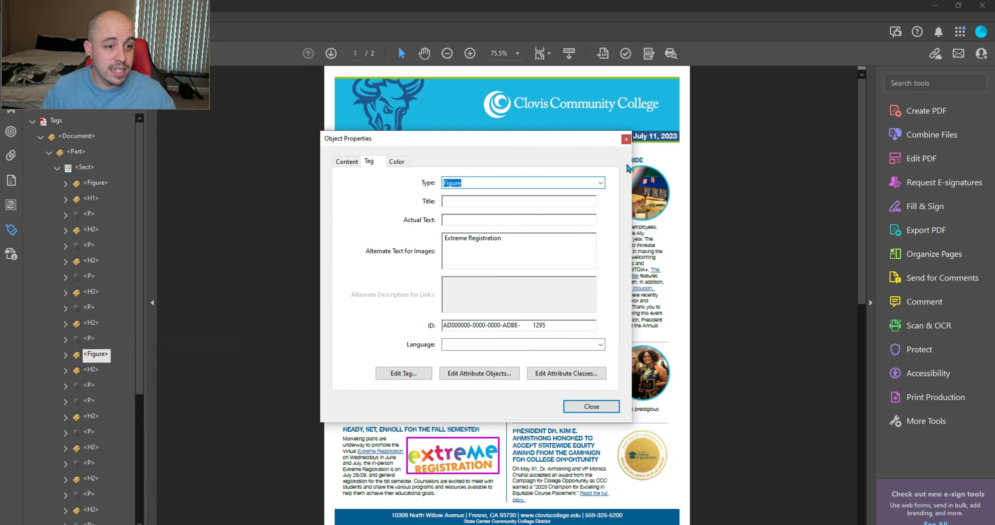
{"action": "left_click", "coordinate": [625, 140]}
{"action": "key", "text": "Down"}
{"action": "key", "text": "Down"}
{"action": "key", "text": "Down"}
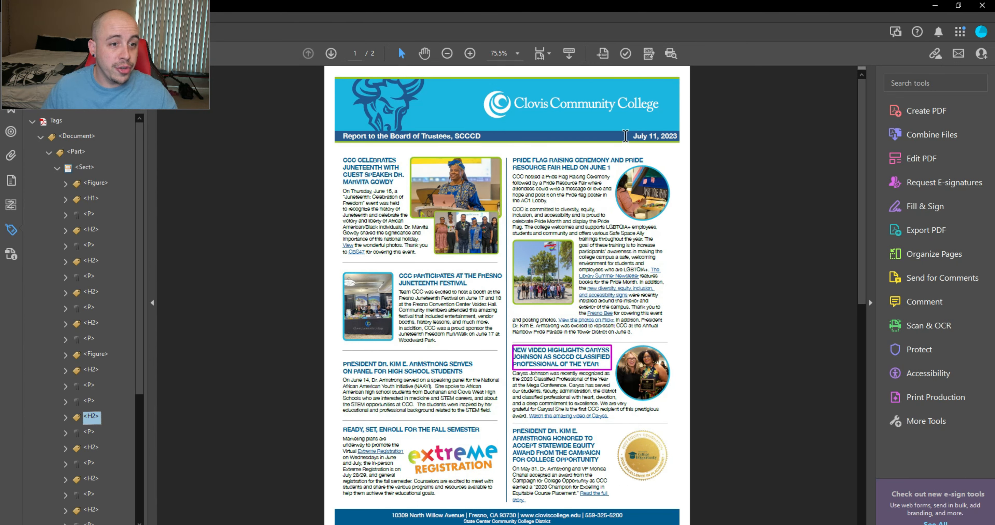
{"action": "key", "text": "Right"}
{"action": "key", "text": "Down"}
{"action": "key", "text": "Down"}
{"action": "key", "text": "Right"}
{"action": "key", "text": "Down"}
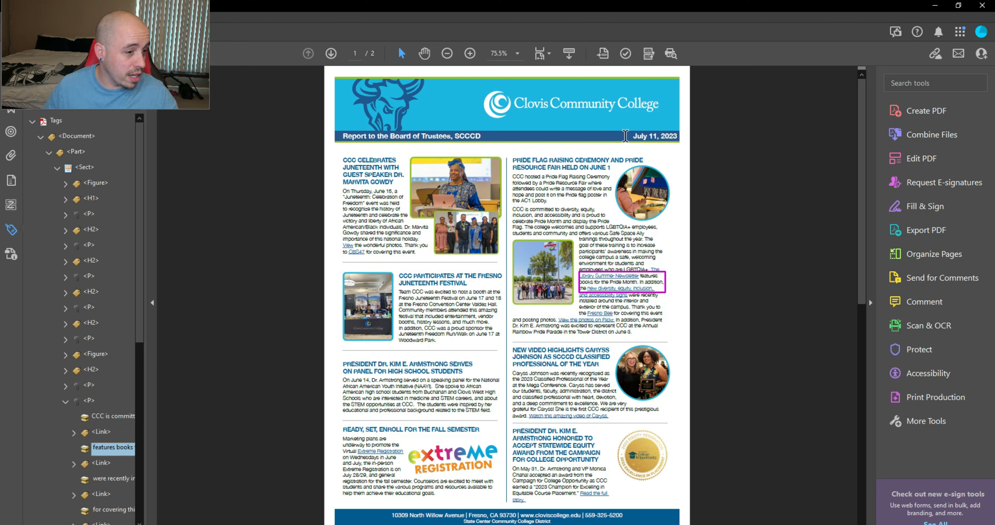
{"action": "key", "text": "Down"}
{"action": "key", "text": "Down"}
{"action": "key", "text": "Down"}
{"action": "key", "text": "Down"}
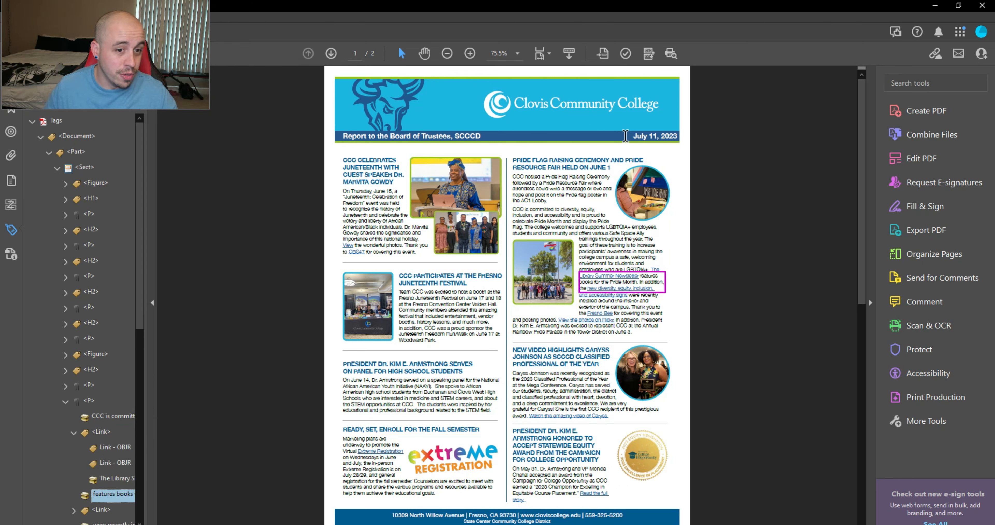
{"action": "key", "text": "Right"}
{"action": "key", "text": "Down"}
{"action": "key", "text": "Down"}
{"action": "key", "text": "Down"}
{"action": "key", "text": "Down"}
{"action": "key", "text": "Down"}
{"action": "key", "text": "Down"}
{"action": "key", "text": "Down"}
{"action": "key", "text": "Down"}
{"action": "key", "text": "Down"}
{"action": "key", "text": "Down"}
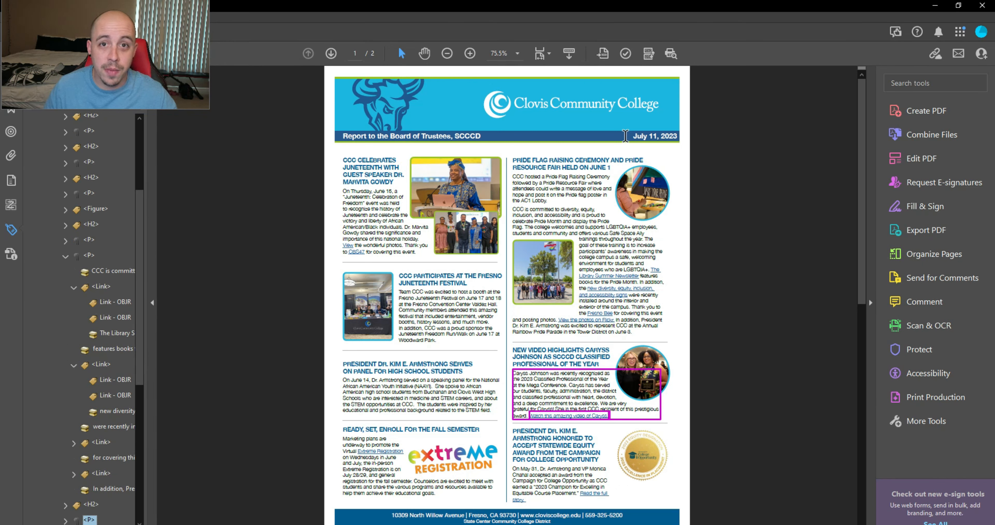
{"action": "key", "text": "Down"}
{"action": "key", "text": "Down"}
{"action": "key", "text": "Down"}
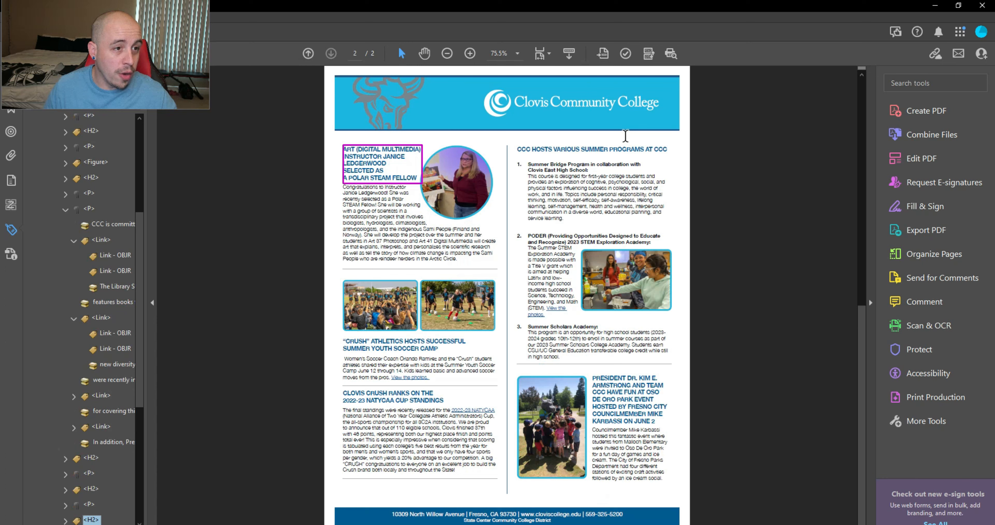
{"action": "key", "text": "Down"}
{"action": "key", "text": "Down"}
{"action": "key", "text": "Down"}
{"action": "key", "text": "Down"}
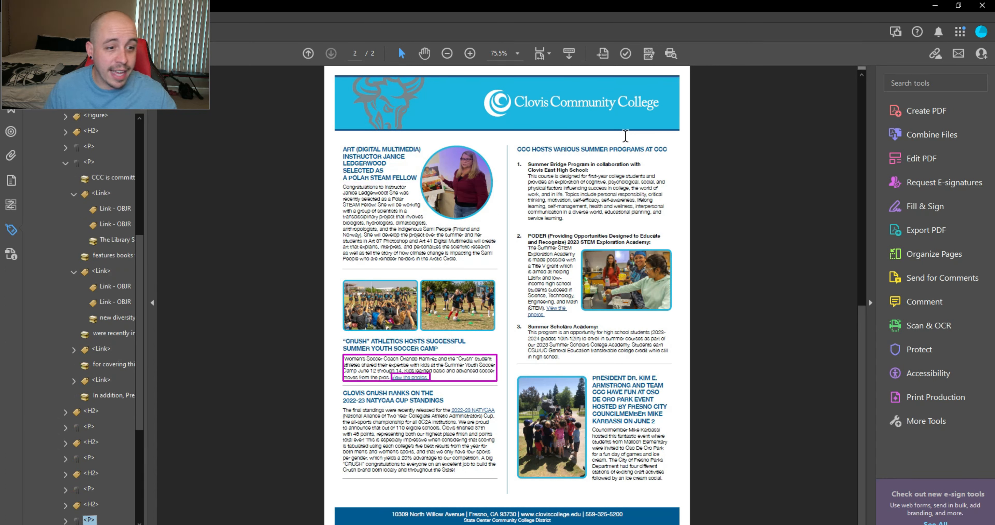
{"action": "key", "text": "Down"}
{"action": "key", "text": "Down"}
{"action": "key", "text": "Down"}
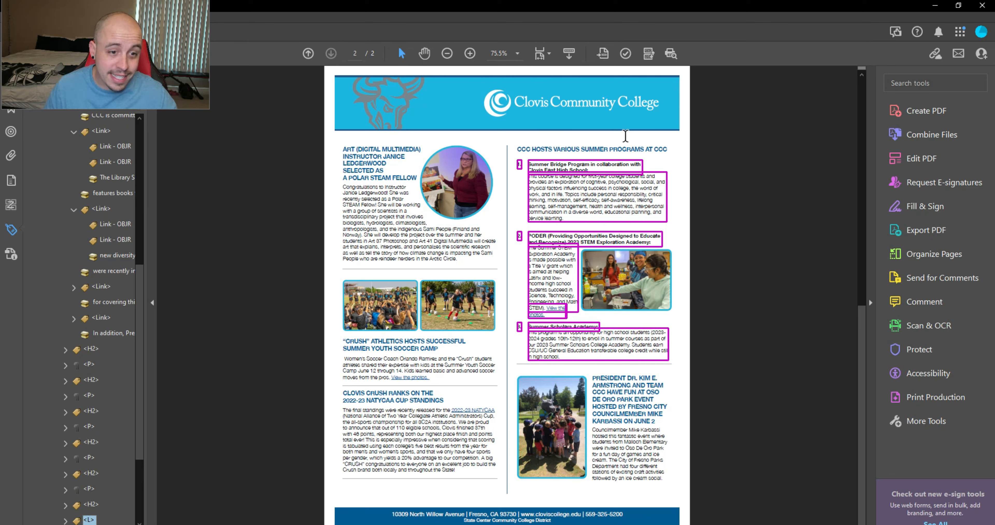
{"action": "key", "text": "Down"}
{"action": "key", "text": "Down"}
{"action": "key", "text": "Down"}
{"action": "key", "text": "Down"}
{"action": "key", "text": "Down"}
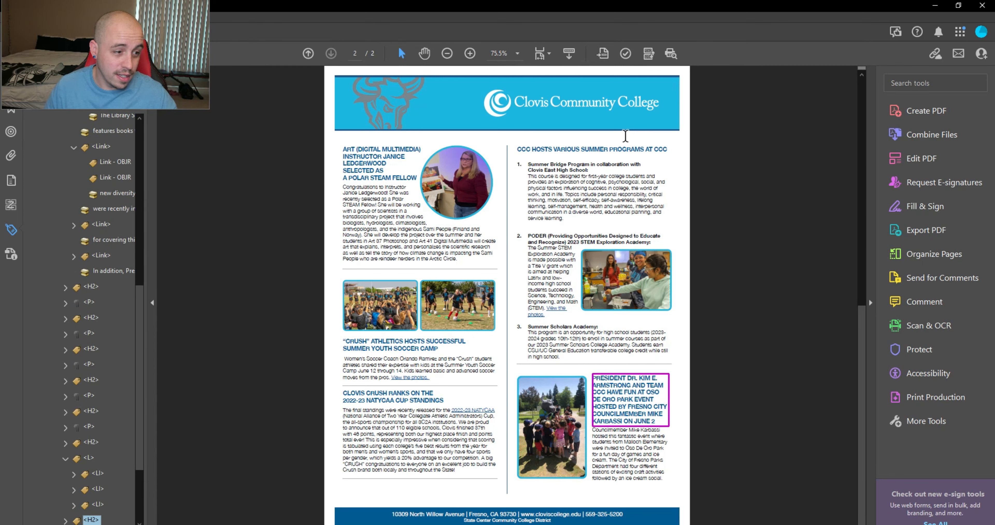
{"action": "key", "text": "Down"}
{"action": "key", "text": "Down"}
{"action": "key", "text": "Down"}
{"action": "key", "text": "Down"}
{"action": "key", "text": "Down"}
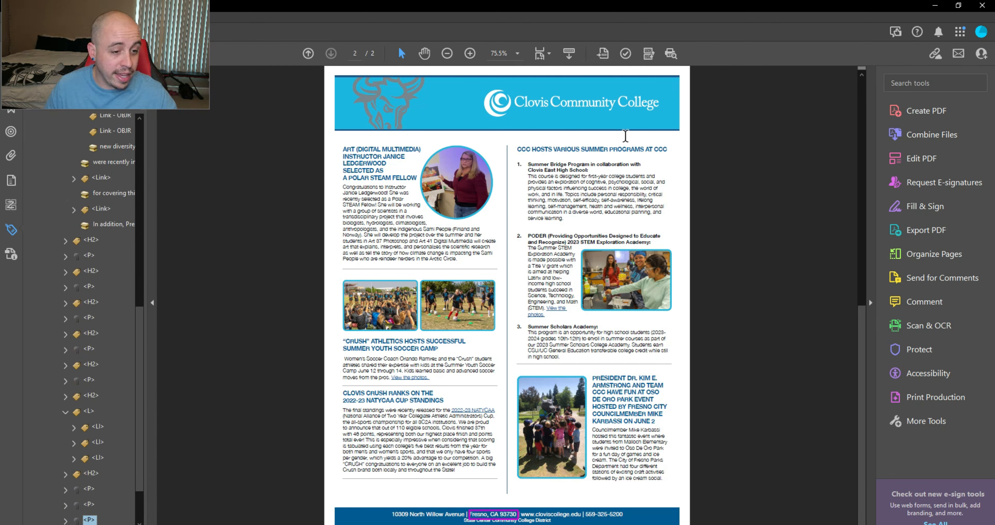
{"action": "key", "text": "Up"}
{"action": "key", "text": "Up"}
{"action": "key", "text": "Up"}
{"action": "key", "text": "Up"}
{"action": "key", "text": "Up"}
{"action": "key", "text": "Up"}
{"action": "key", "text": "Up"}
{"action": "key", "text": "Up"}
{"action": "key", "text": "Up"}
{"action": "key", "text": "Up"}
{"action": "key", "text": "Up"}
{"action": "key", "text": "Up"}
{"action": "key", "text": "Up"}
{"action": "key", "text": "Up"}
{"action": "key", "text": "Up"}
{"action": "key", "text": "Up"}
{"action": "key", "text": "Up"}
{"action": "key", "text": "Up"}
{"action": "key", "text": "Up"}
{"action": "key", "text": "Up"}
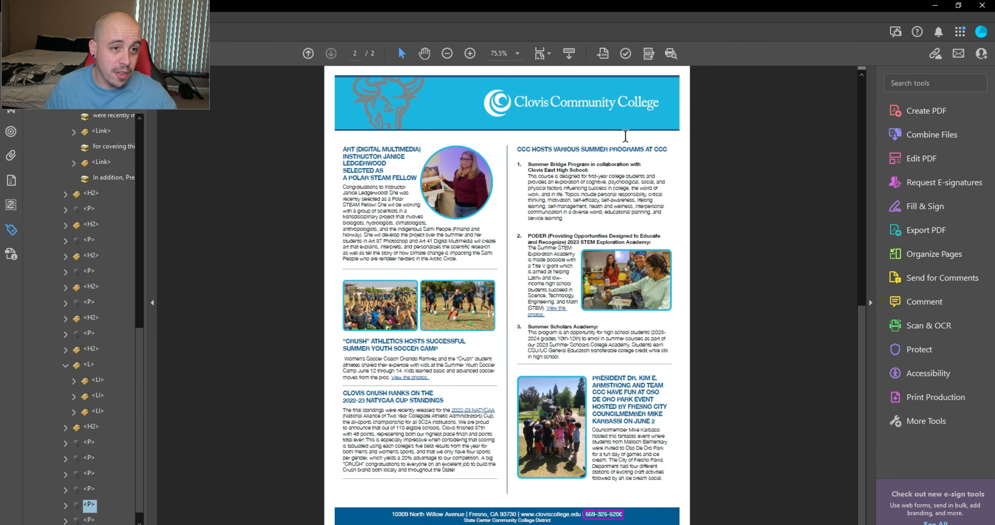
{"action": "key", "text": "Up"}
{"action": "key", "text": "Up"}
{"action": "key", "text": "Up"}
{"action": "key", "text": "Up"}
{"action": "key", "text": "Up"}
{"action": "key", "text": "Up"}
{"action": "key", "text": "Up"}
{"action": "key", "text": "Up"}
{"action": "key", "text": "Up"}
{"action": "key", "text": "Up"}
{"action": "key", "text": "Up"}
{"action": "key", "text": "Up"}
{"action": "key", "text": "Up"}
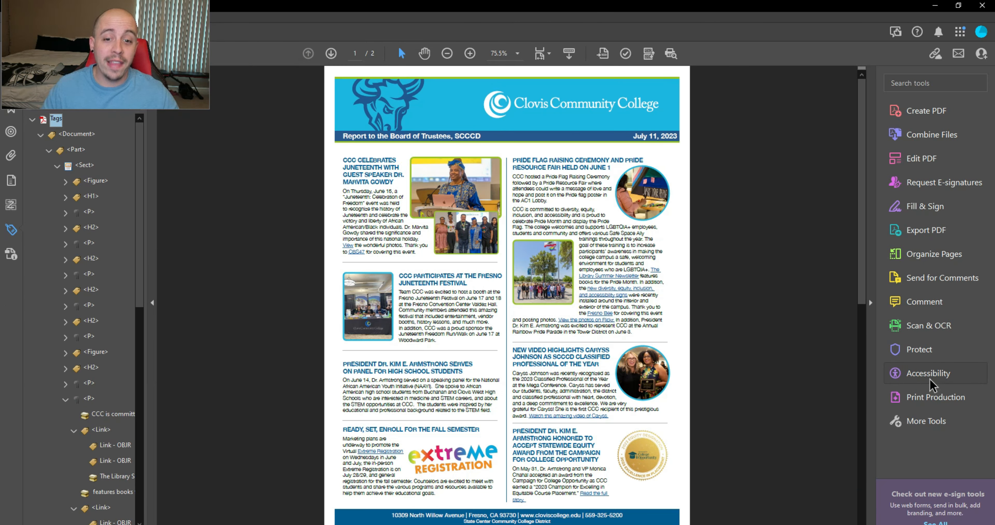
Step: Run a full accessibility check, then collapse the Document (2 issues) and Page Content (1 issue) results
{"action": "left_click", "coordinate": [931, 380]}
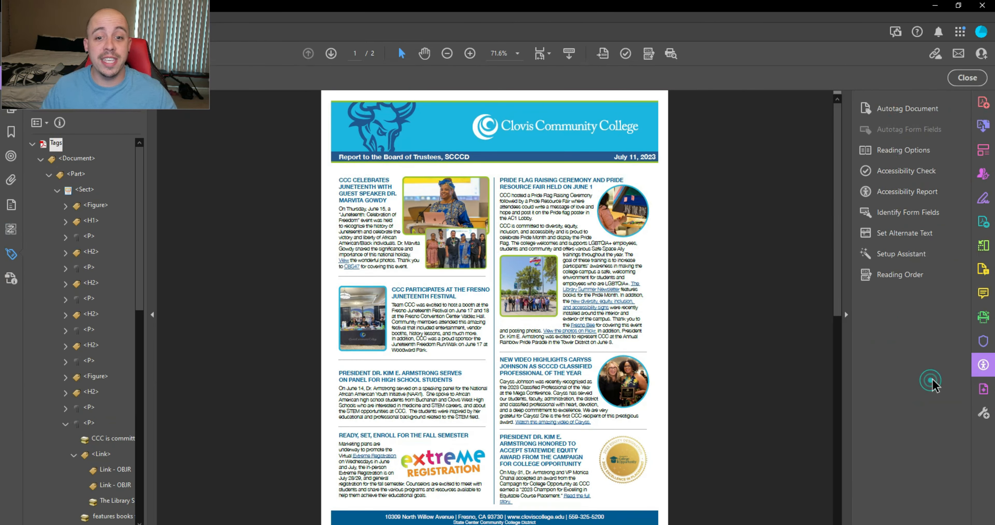
{"action": "left_click", "coordinate": [900, 172]}
{"action": "left_click", "coordinate": [564, 435]}
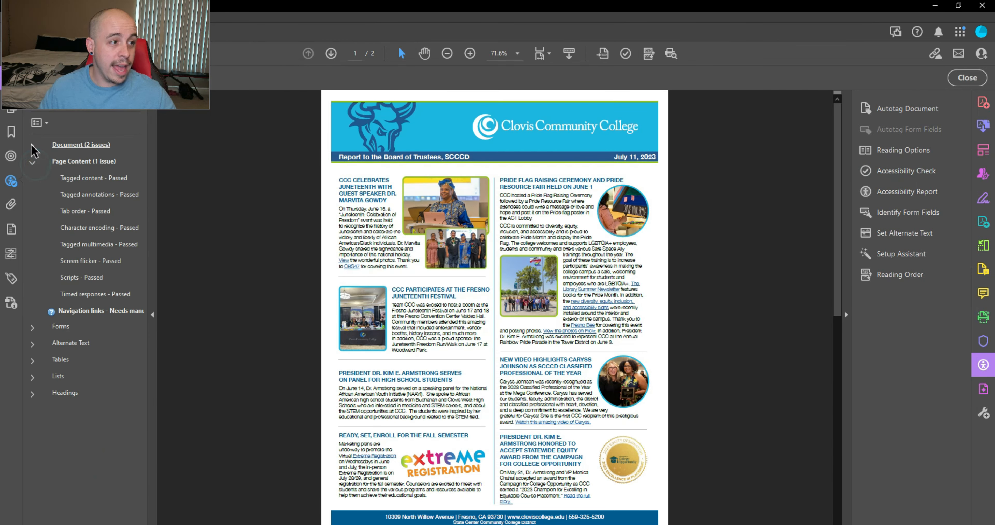
{"action": "left_click", "coordinate": [32, 146]}
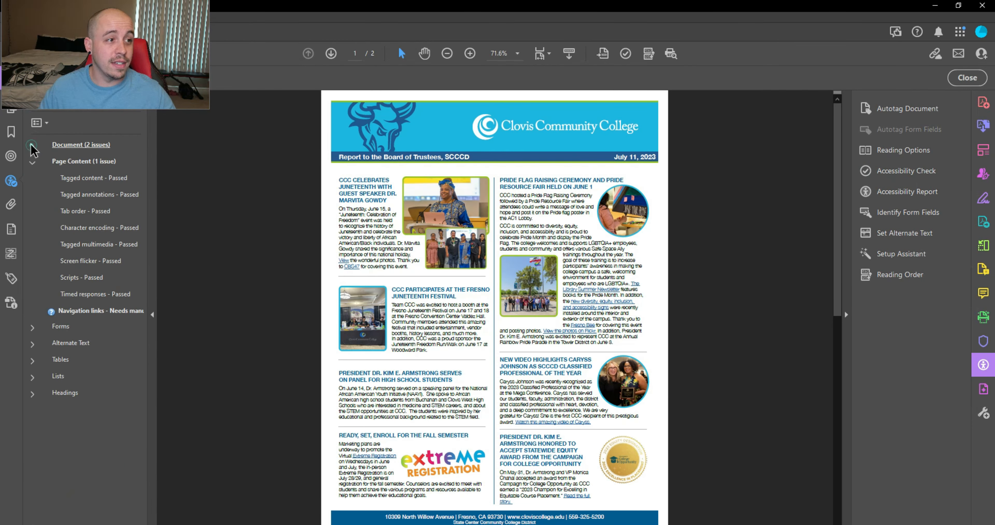
{"action": "left_click", "coordinate": [32, 162]}
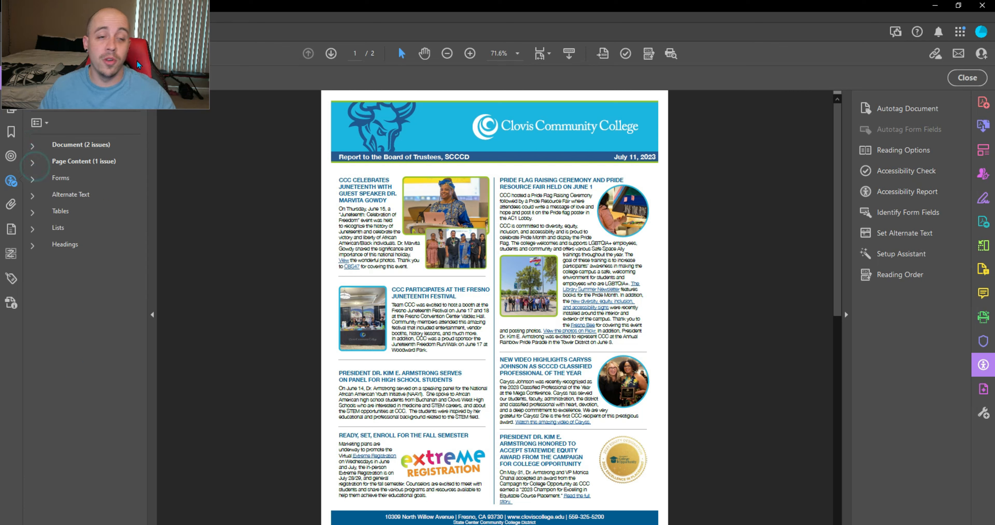
{"action": "left_click_drag", "start_coordinate": [137, 61], "coordinate": [324, 61]}
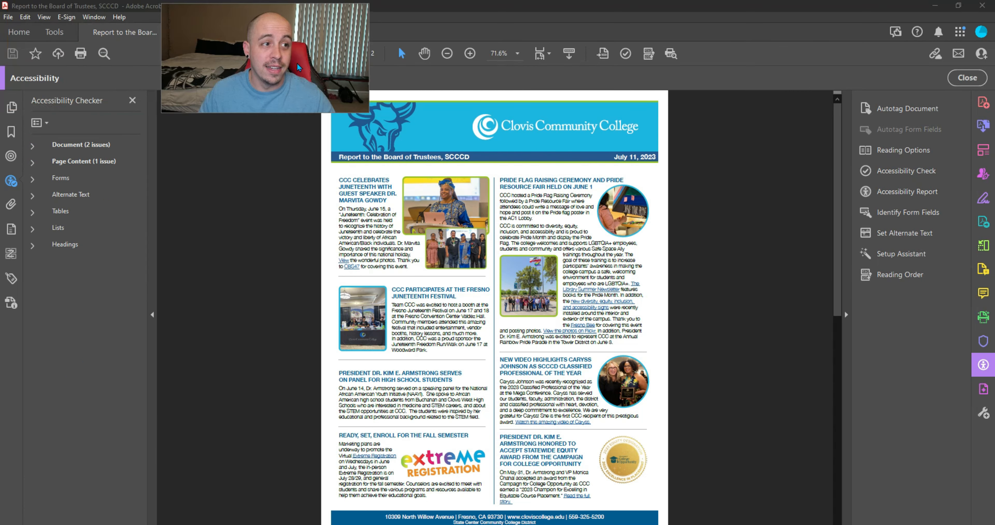
Step: Confirm the title 'Report to the Board of Trustees, SCCCD' in Document Properties and save the PDF
{"action": "left_click", "coordinate": [10, 18]}
{"action": "left_click", "coordinate": [80, 261]}
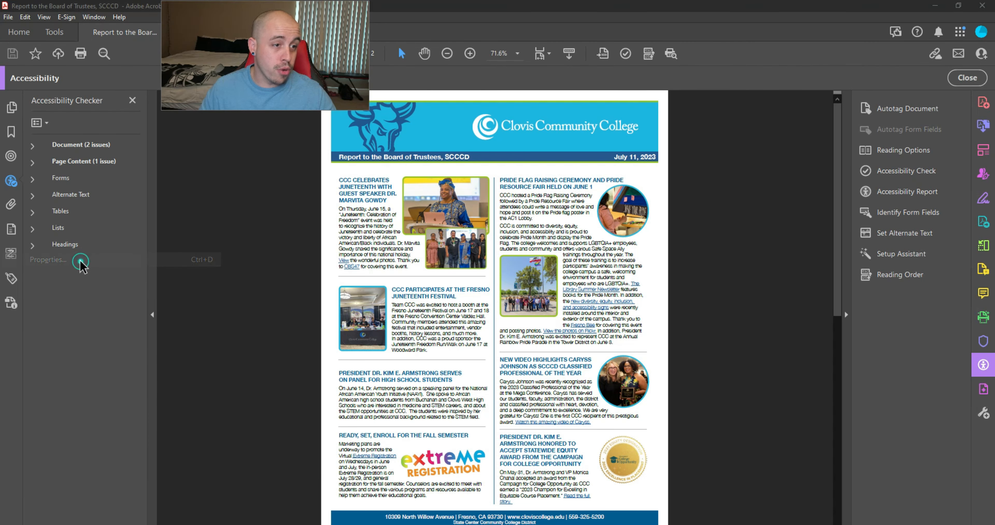
{"action": "left_click", "coordinate": [318, 148]}
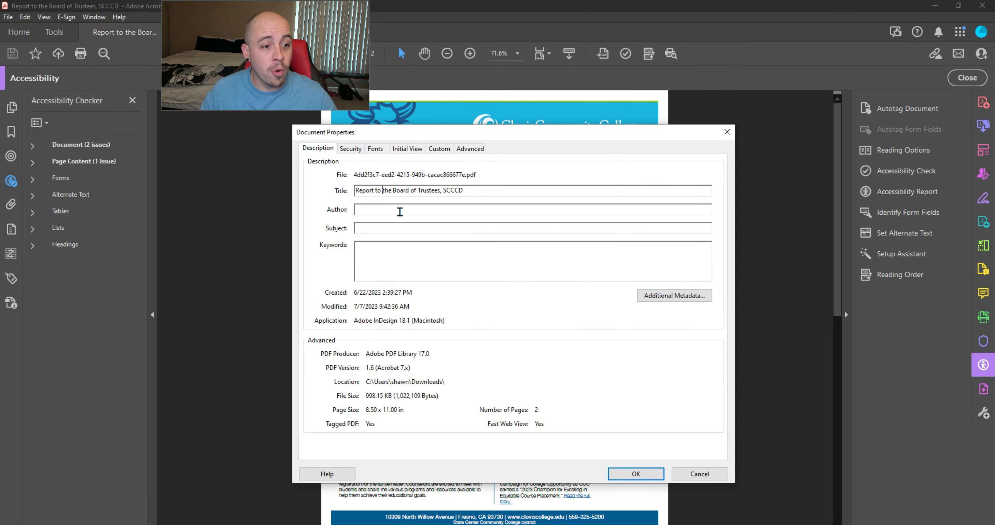
{"action": "left_click", "coordinate": [388, 209]}
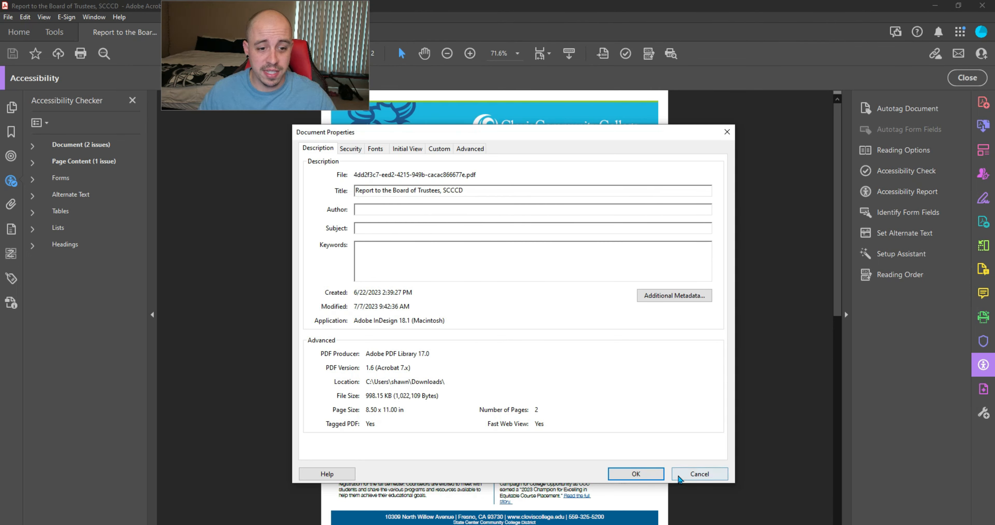
{"action": "left_click", "coordinate": [641, 473]}
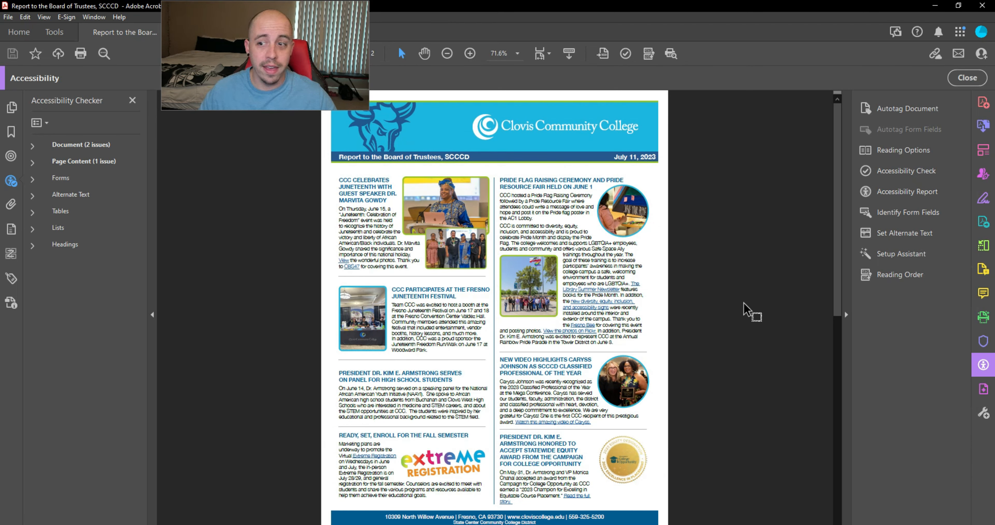
{"action": "left_click", "coordinate": [17, 54]}
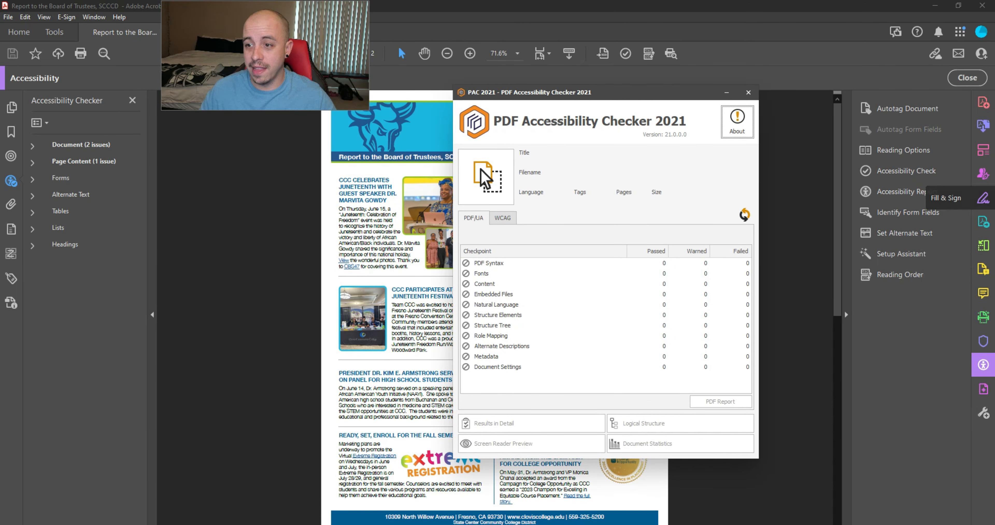
Step: Load the board report into PAC 2021 and view its PDF/UA results: 0 warnings, 0 failures
{"action": "left_click_drag", "start_coordinate": [994, 185], "coordinate": [511, 172]}
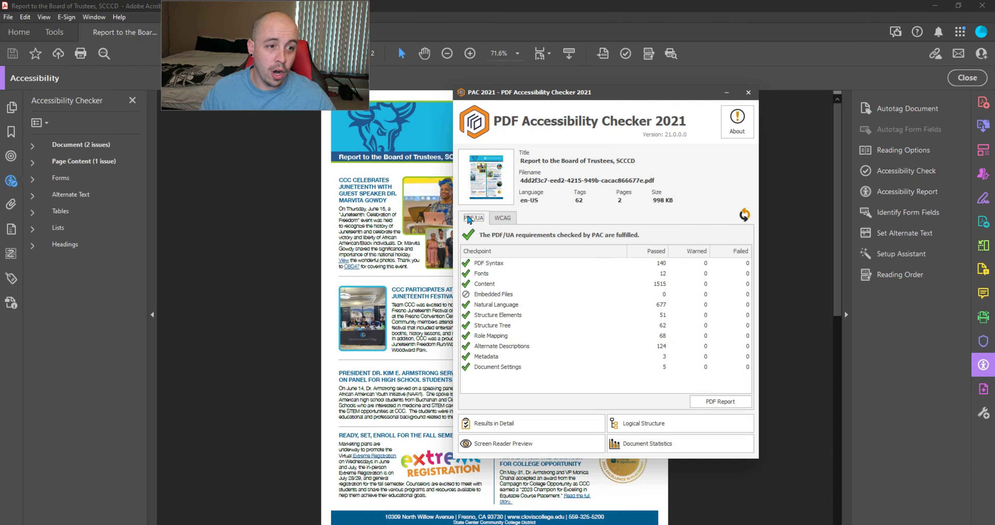
{"action": "left_click", "coordinate": [468, 218]}
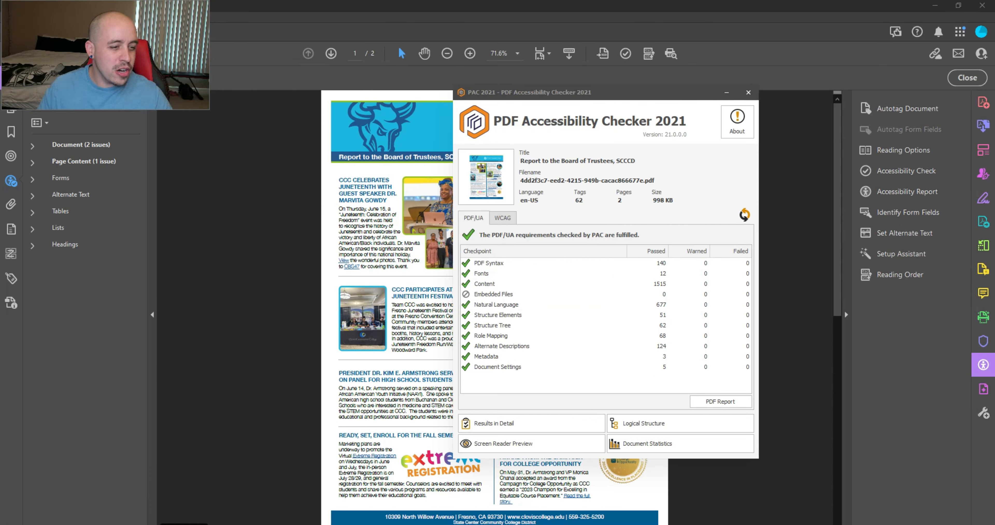
Step: Close the board report PDF and sort the college site search results by date
{"action": "left_click", "coordinate": [336, 512]}
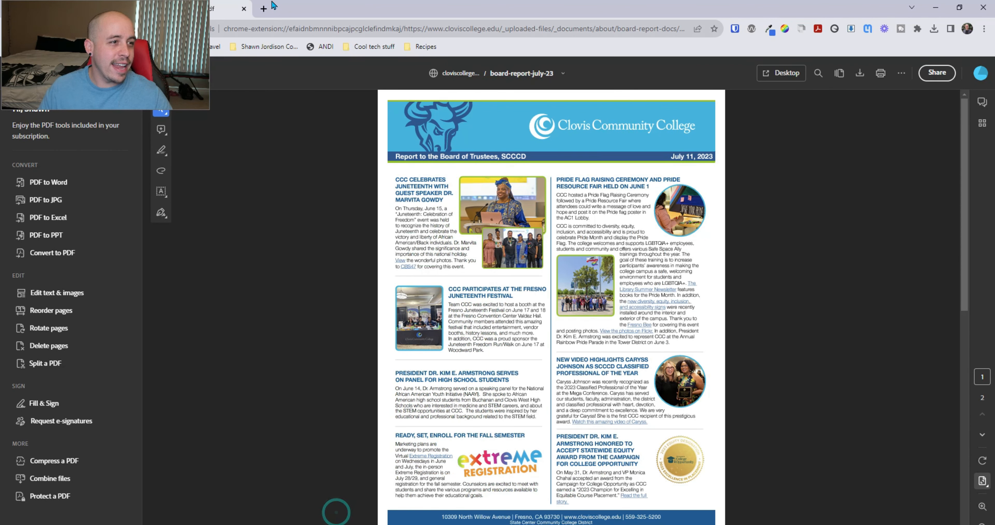
{"action": "left_click", "coordinate": [243, 9]}
{"action": "scroll", "coordinate": [518, 236], "scroll_direction": "up", "scroll_amount": 3}
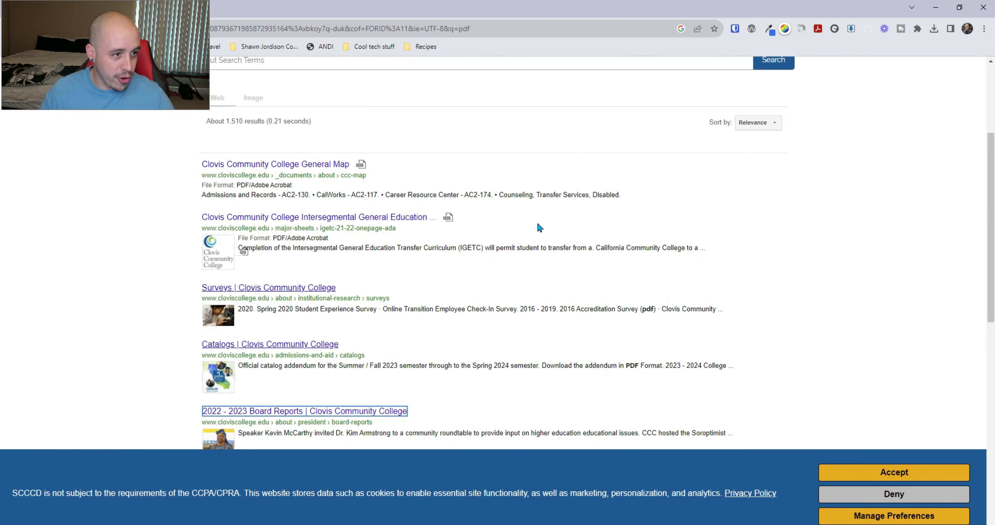
{"action": "scroll", "coordinate": [538, 228], "scroll_direction": "down", "scroll_amount": 3}
{"action": "scroll", "coordinate": [553, 274], "scroll_direction": "down", "scroll_amount": 3}
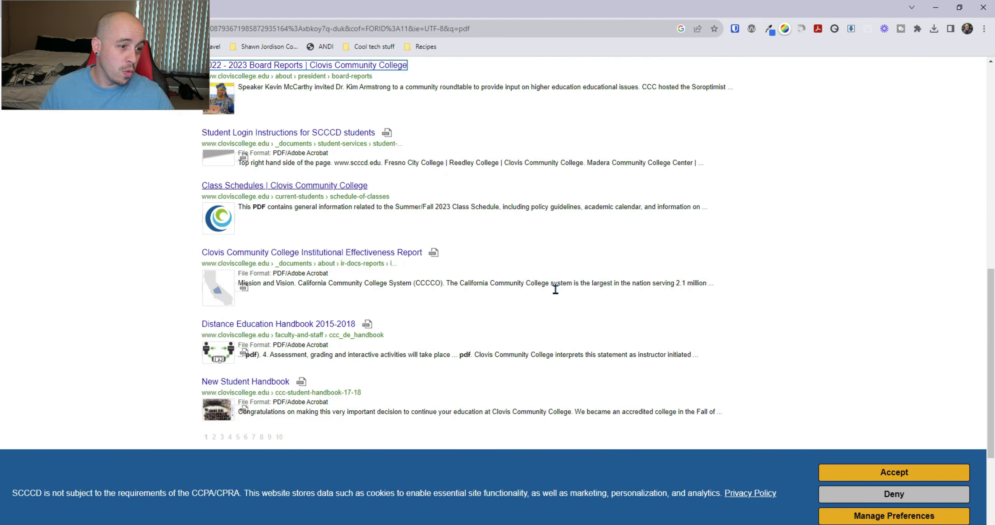
{"action": "scroll", "coordinate": [541, 319], "scroll_direction": "up", "scroll_amount": 9}
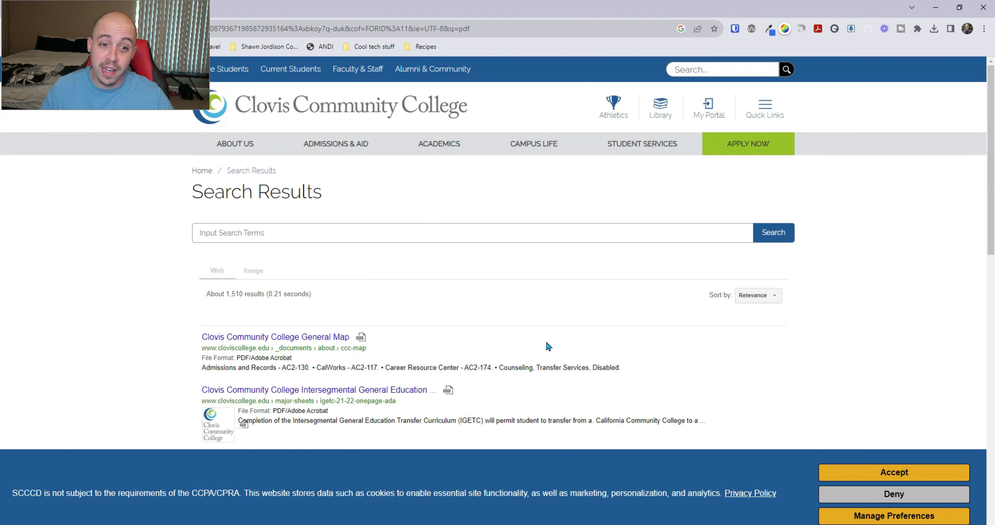
{"action": "left_click", "coordinate": [757, 295]}
{"action": "left_click", "coordinate": [754, 311]}
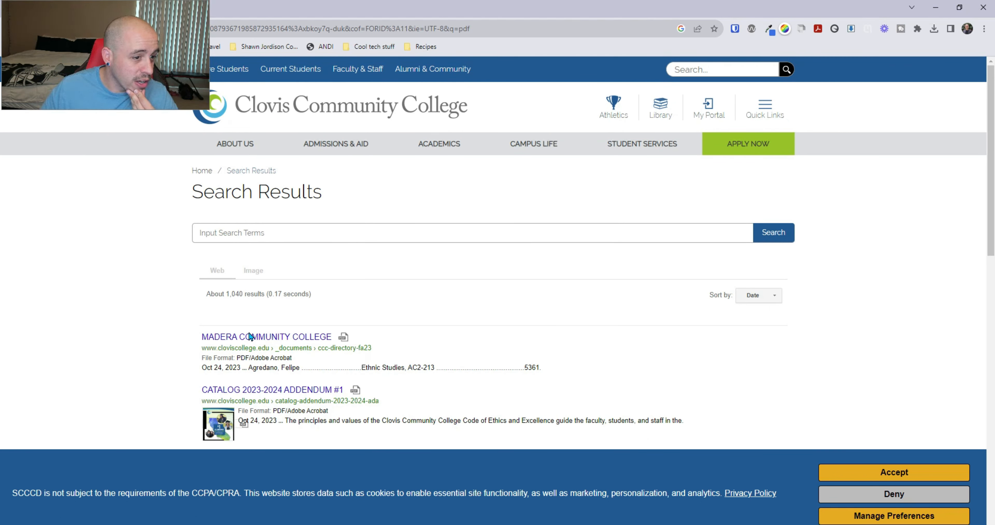
Step: Open the ccc-directory-fa23 PDF, skim its pages, and download and save a copy
{"action": "left_click", "coordinate": [240, 337]}
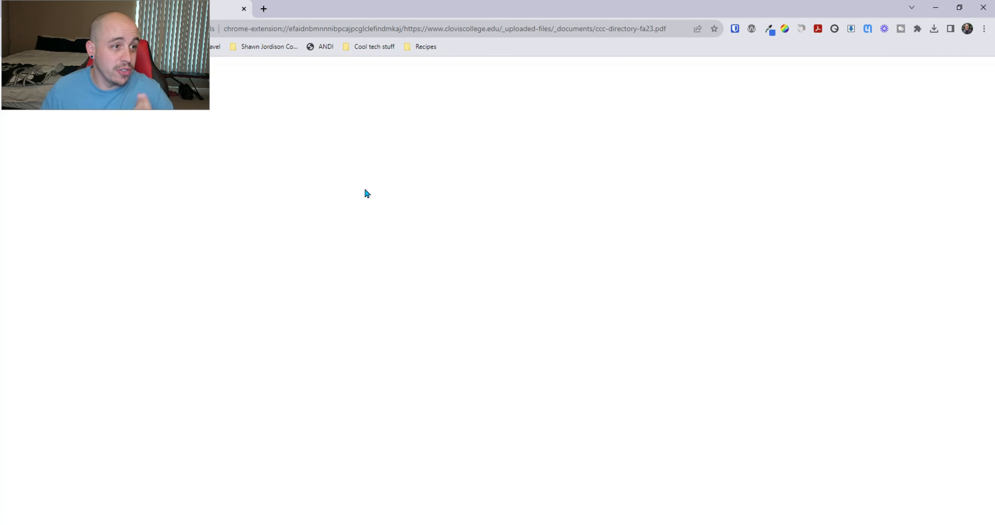
{"action": "scroll", "coordinate": [796, 153], "scroll_direction": "down", "scroll_amount": 10}
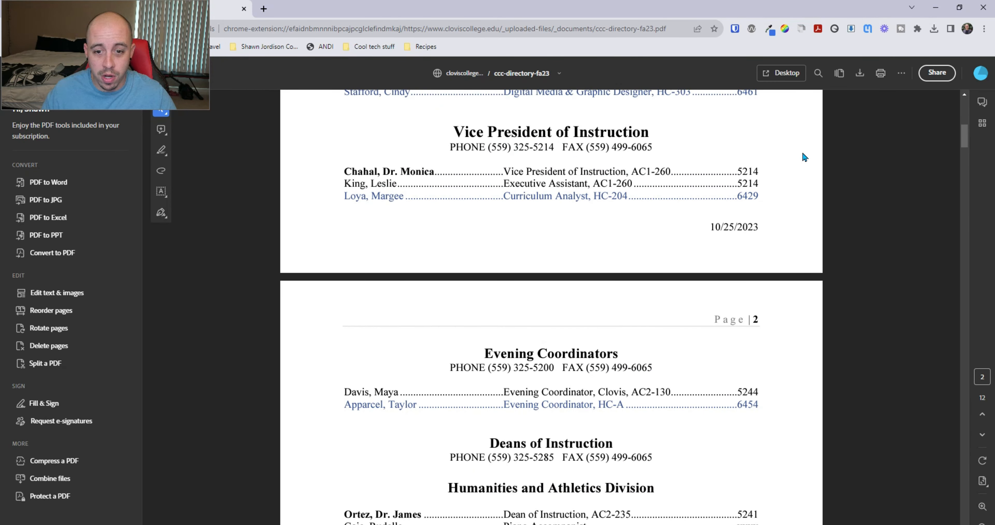
{"action": "scroll", "coordinate": [802, 162], "scroll_direction": "down", "scroll_amount": 10}
{"action": "scroll", "coordinate": [522, 407], "scroll_direction": "down", "scroll_amount": 4}
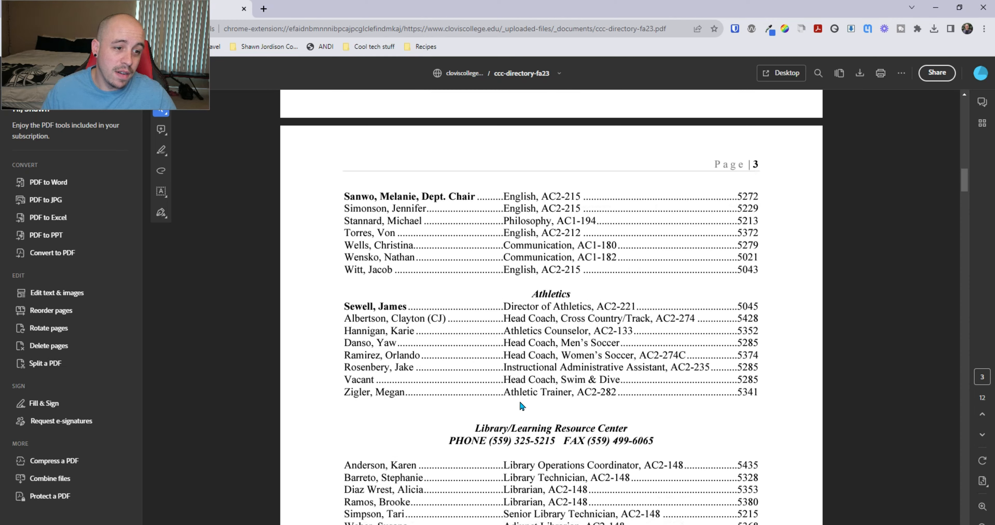
{"action": "scroll", "coordinate": [511, 424], "scroll_direction": "down", "scroll_amount": 14}
{"action": "key", "text": "Home"}
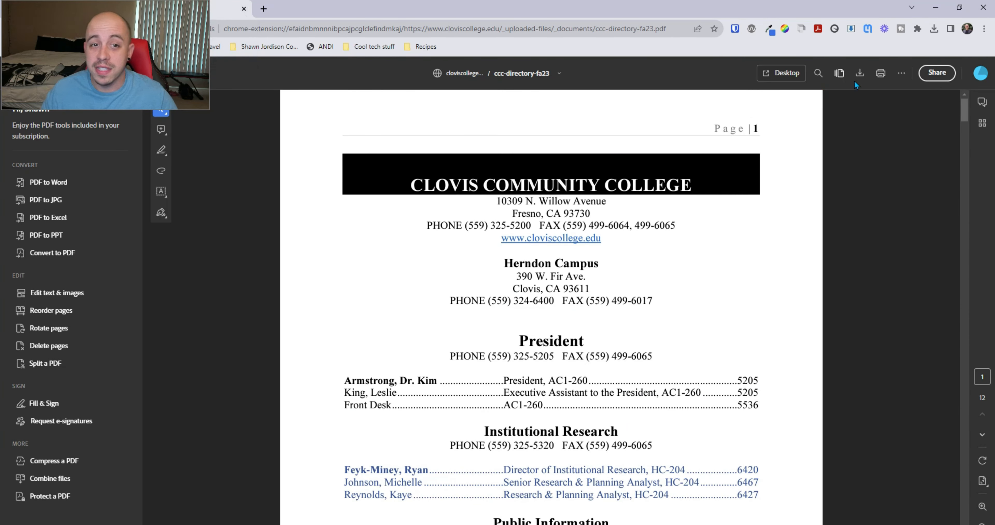
{"action": "left_click", "coordinate": [860, 73]}
{"action": "left_click", "coordinate": [267, 302]}
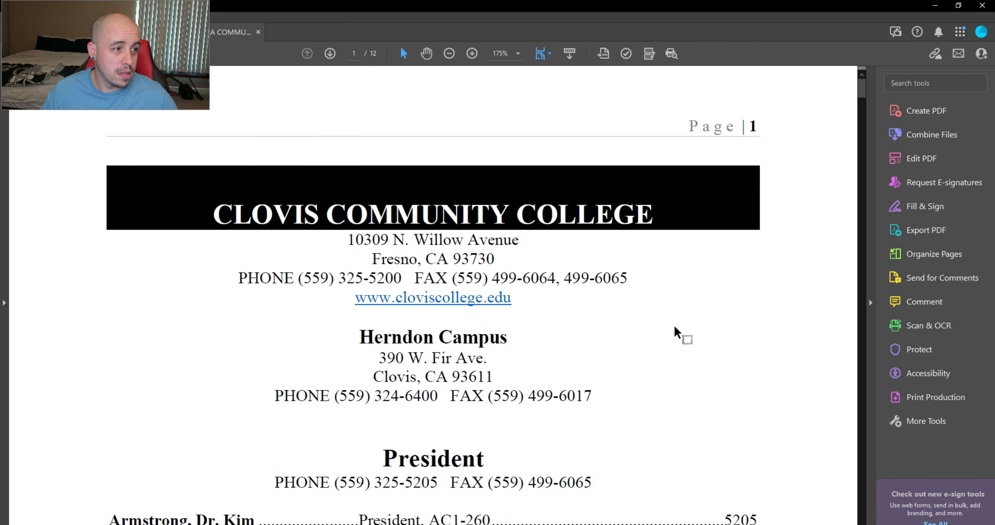
{"action": "scroll", "coordinate": [673, 330], "scroll_direction": "down", "scroll_amount": 2}
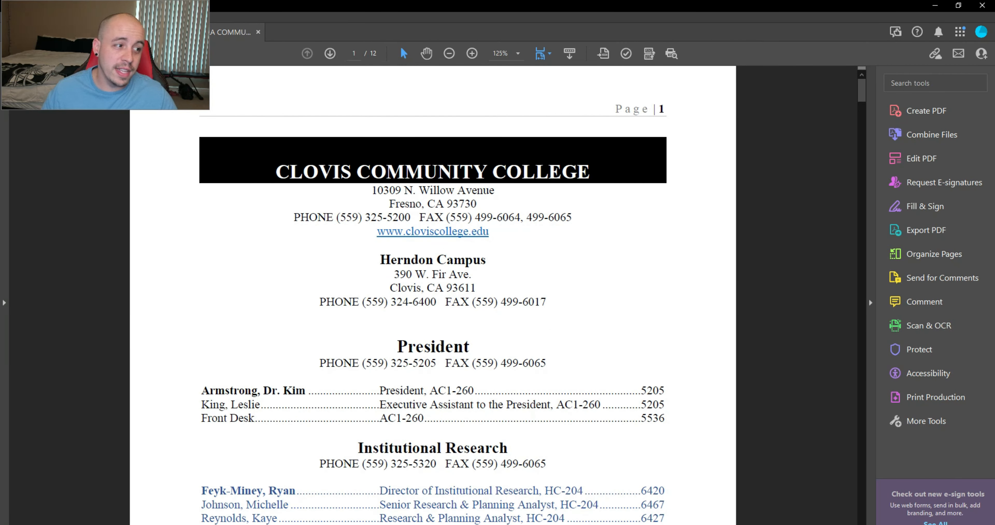
Step: Show the Tags panel and step through page 1's <P> tags from the first one
{"action": "left_click", "coordinate": [5, 307]}
{"action": "left_click", "coordinate": [11, 230]}
{"action": "left_click", "coordinate": [79, 175]}
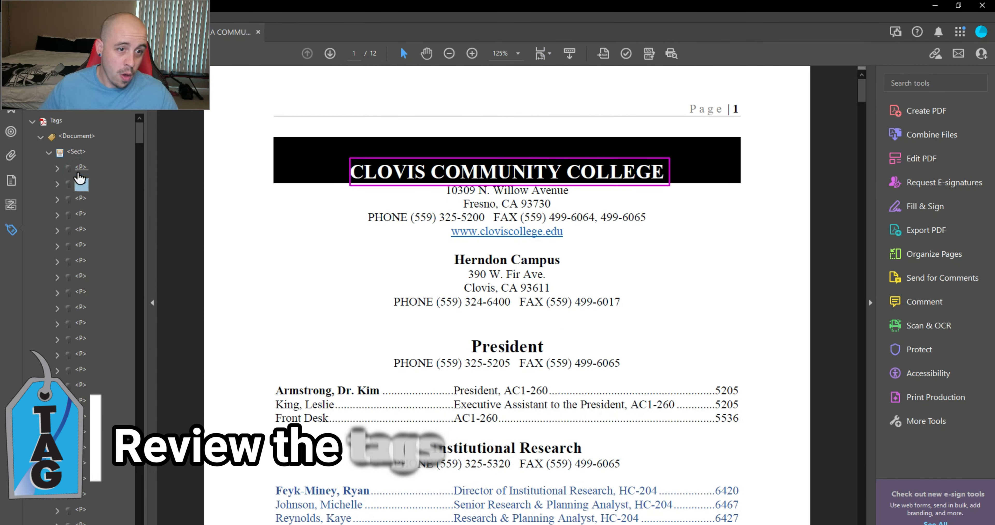
{"action": "key", "text": "Down"}
{"action": "key", "text": "Down"}
{"action": "key", "text": "Down"}
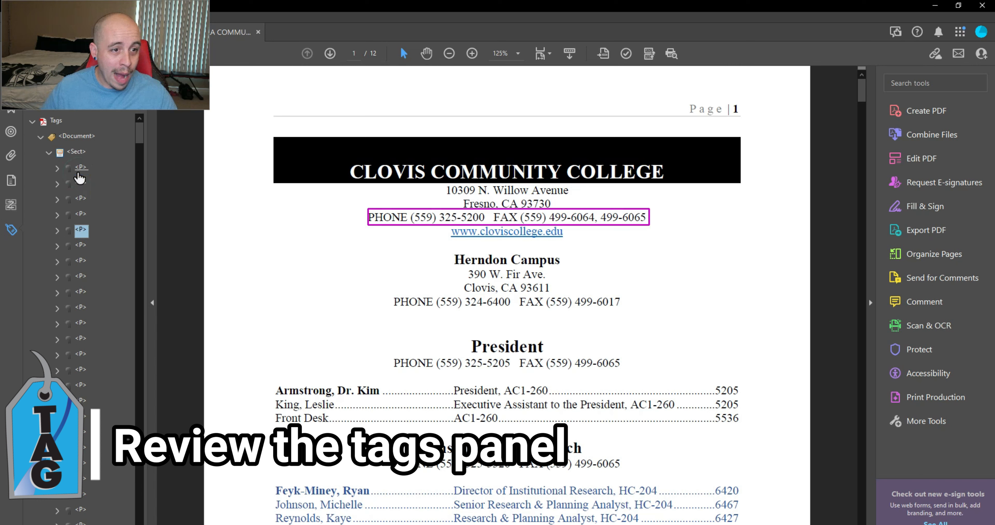
{"action": "key", "text": "Down"}
{"action": "key", "text": "Down"}
{"action": "key", "text": "Down"}
{"action": "key", "text": "Down"}
{"action": "key", "text": "Down"}
{"action": "key", "text": "Down"}
{"action": "key", "text": "Down"}
{"action": "key", "text": "Down"}
{"action": "key", "text": "Down"}
{"action": "key", "text": "Down"}
{"action": "key", "text": "Down"}
{"action": "key", "text": "Down"}
{"action": "key", "text": "Down"}
{"action": "key", "text": "Down"}
{"action": "key", "text": "Down"}
{"action": "key", "text": "Down"}
{"action": "key", "text": "Down"}
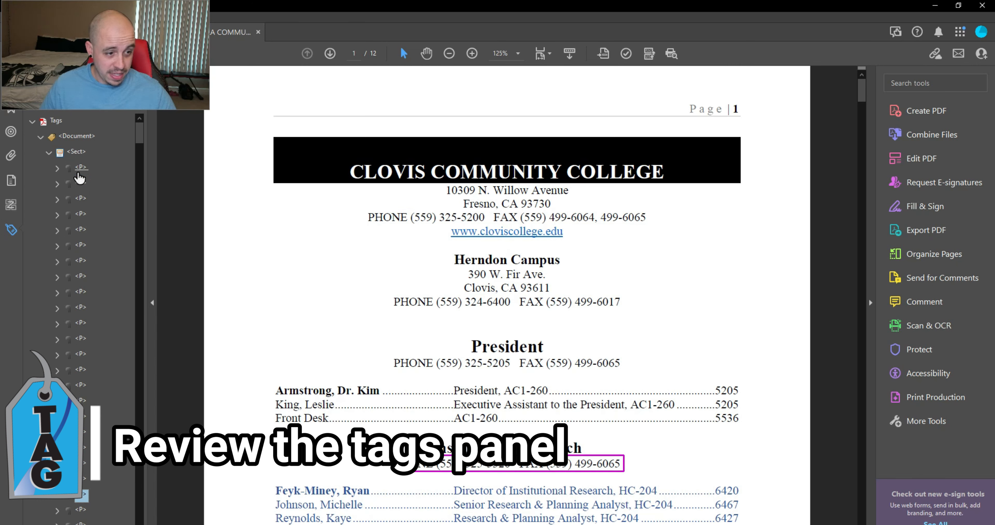
{"action": "key", "text": "Up"}
{"action": "key", "text": "Up"}
{"action": "key", "text": "Up"}
{"action": "key", "text": "Up"}
{"action": "key", "text": "Up"}
{"action": "key", "text": "Up"}
{"action": "key", "text": "Down"}
{"action": "key", "text": "Down"}
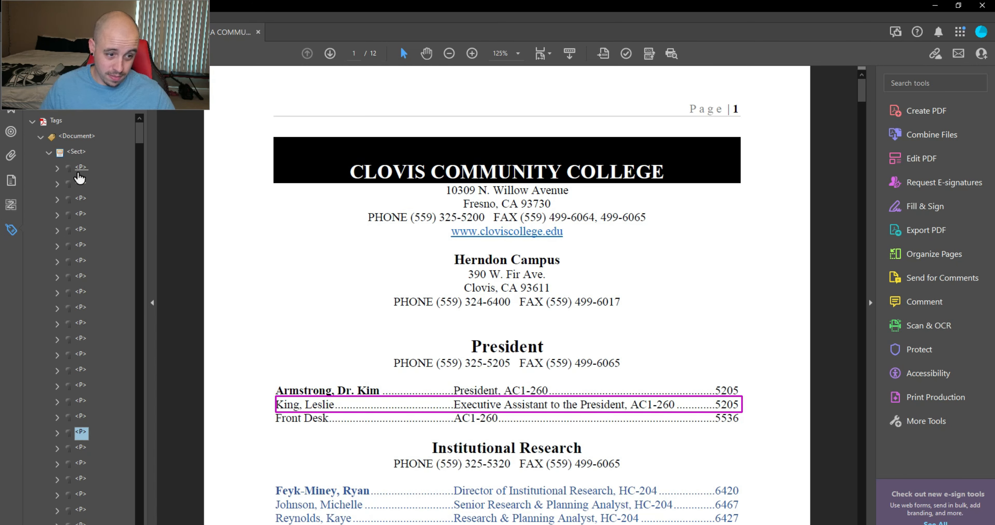
{"action": "key", "text": "Down"}
{"action": "key", "text": "Down"}
{"action": "key", "text": "Down"}
{"action": "key", "text": "Down"}
{"action": "key", "text": "Down"}
{"action": "key", "text": "Down"}
{"action": "key", "text": "Down"}
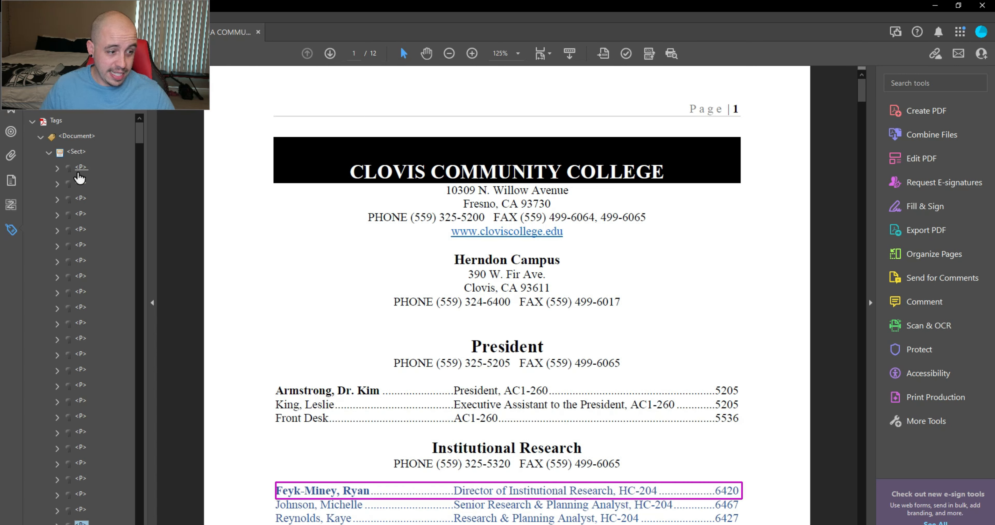
Step: Step through the tags on pages 2–5 and expand the career counselor line's tag
{"action": "key", "text": "Down"}
{"action": "key", "text": "Down"}
{"action": "key", "text": "Down"}
{"action": "key", "text": "Down"}
{"action": "key", "text": "Down"}
{"action": "key", "text": "Down"}
{"action": "key", "text": "Down"}
{"action": "key", "text": "Down"}
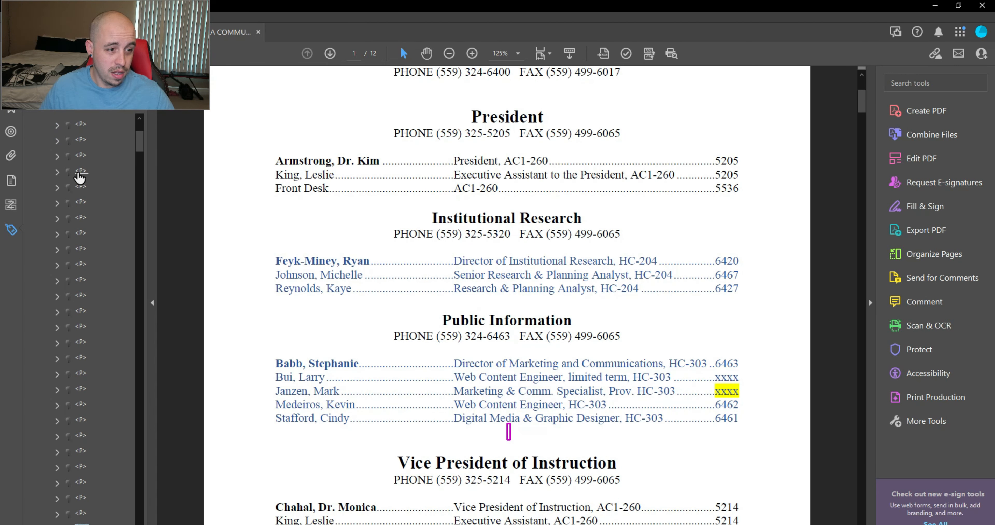
{"action": "key", "text": "Down"}
{"action": "key", "text": "Down"}
{"action": "key", "text": "Down"}
{"action": "key", "text": "Down"}
{"action": "key", "text": "Down"}
{"action": "key", "text": "Down"}
{"action": "key", "text": "Down"}
{"action": "key", "text": "Down"}
{"action": "key", "text": "Down"}
{"action": "key", "text": "Down"}
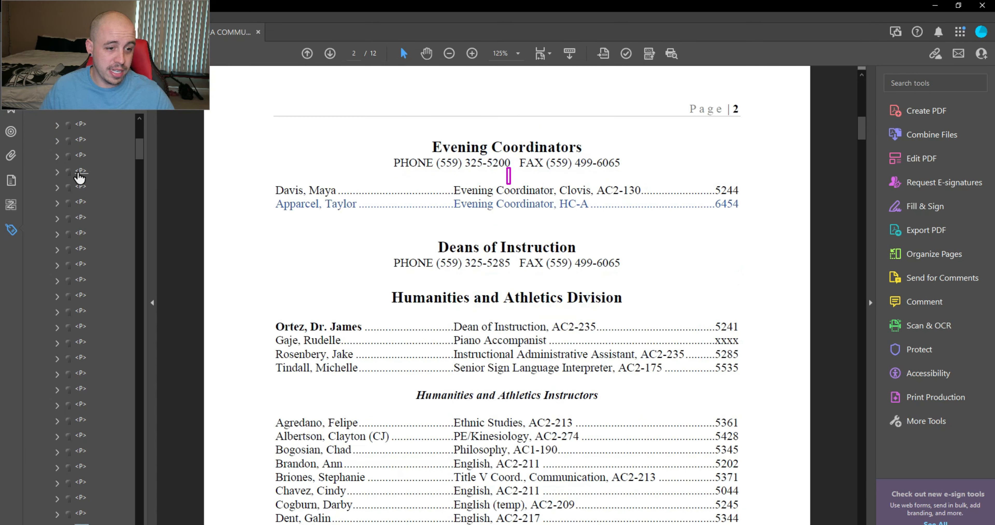
{"action": "key", "text": "Down"}
{"action": "key", "text": "Down"}
{"action": "key", "text": "Down"}
{"action": "key", "text": "Down"}
{"action": "key", "text": "Down"}
{"action": "key", "text": "Down"}
{"action": "key", "text": "Down"}
{"action": "key", "text": "Down"}
{"action": "key", "text": "Down"}
{"action": "key", "text": "Down"}
{"action": "key", "text": "Down"}
{"action": "key", "text": "Down"}
{"action": "key", "text": "Down"}
{"action": "key", "text": "Down"}
{"action": "key", "text": "Down"}
{"action": "key", "text": "Down"}
{"action": "key", "text": "Down"}
{"action": "key", "text": "Down"}
{"action": "key", "text": "Down"}
{"action": "key", "text": "Down"}
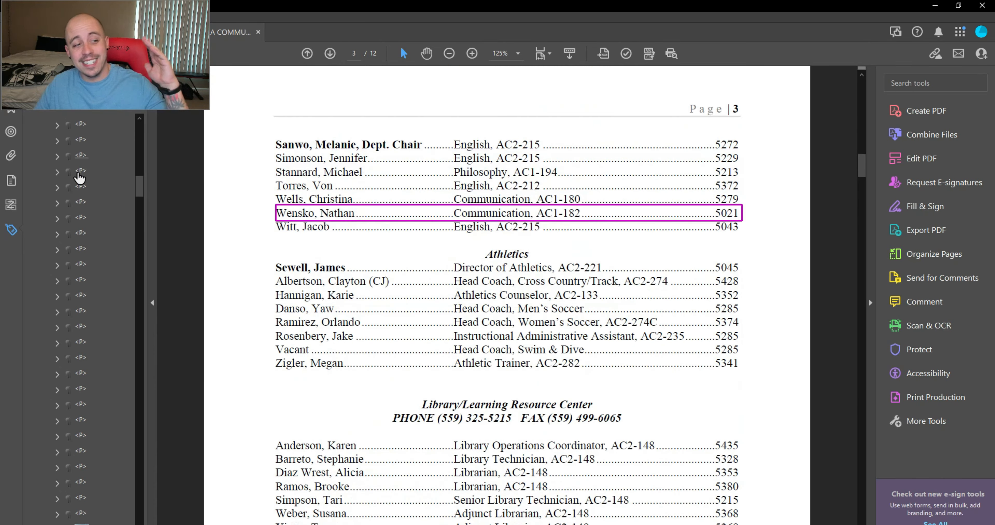
{"action": "key", "text": "Down"}
{"action": "key", "text": "Down"}
{"action": "key", "text": "Down"}
{"action": "key", "text": "Down"}
{"action": "key", "text": "Down"}
{"action": "key", "text": "Down"}
{"action": "key", "text": "Down"}
{"action": "key", "text": "Down"}
{"action": "key", "text": "Down"}
{"action": "key", "text": "Down"}
{"action": "key", "text": "Down"}
{"action": "key", "text": "Down"}
{"action": "key", "text": "Down"}
{"action": "key", "text": "Down"}
{"action": "key", "text": "Down"}
{"action": "key", "text": "Down"}
{"action": "key", "text": "Down"}
{"action": "key", "text": "Down"}
{"action": "key", "text": "Down"}
{"action": "key", "text": "Down"}
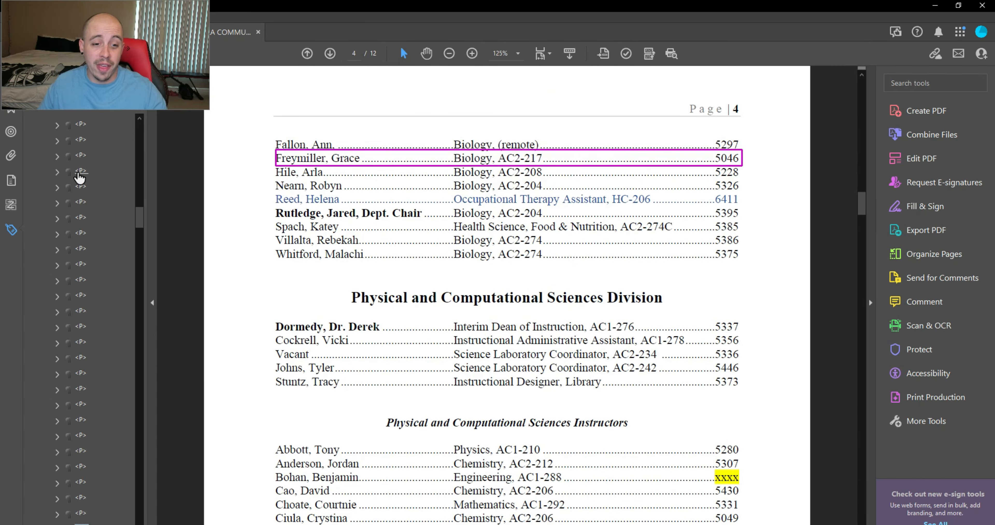
{"action": "key", "text": "Down"}
{"action": "key", "text": "Down"}
{"action": "key", "text": "Down"}
{"action": "key", "text": "Down"}
{"action": "key", "text": "Down"}
{"action": "key", "text": "Down"}
{"action": "key", "text": "Down"}
{"action": "key", "text": "Down"}
{"action": "key", "text": "Down"}
{"action": "key", "text": "Down"}
{"action": "key", "text": "Down"}
{"action": "key", "text": "Down"}
{"action": "key", "text": "Down"}
{"action": "key", "text": "Down"}
{"action": "key", "text": "Down"}
{"action": "key", "text": "Down"}
{"action": "key", "text": "Down"}
{"action": "key", "text": "Down"}
{"action": "key", "text": "Down"}
{"action": "key", "text": "Down"}
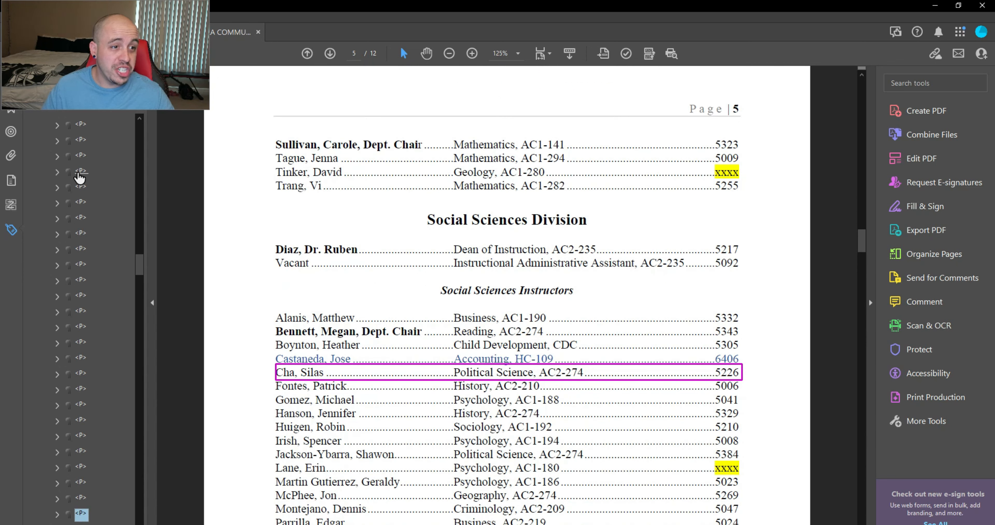
{"action": "key", "text": "Up"}
{"action": "key", "text": "Up"}
{"action": "key", "text": "Up"}
{"action": "key", "text": "Up"}
{"action": "key", "text": "Up"}
{"action": "key", "text": "Up"}
{"action": "key", "text": "Up"}
{"action": "key", "text": "Up"}
{"action": "key", "text": "Up"}
{"action": "key", "text": "Up"}
{"action": "key", "text": "Up"}
{"action": "key", "text": "Up"}
{"action": "key", "text": "Up"}
{"action": "key", "text": "Down"}
{"action": "key", "text": "Down"}
{"action": "key", "text": "Down"}
{"action": "key", "text": "Down"}
{"action": "key", "text": "Down"}
{"action": "key", "text": "Down"}
{"action": "key", "text": "Down"}
{"action": "key", "text": "Down"}
{"action": "key", "text": "Down"}
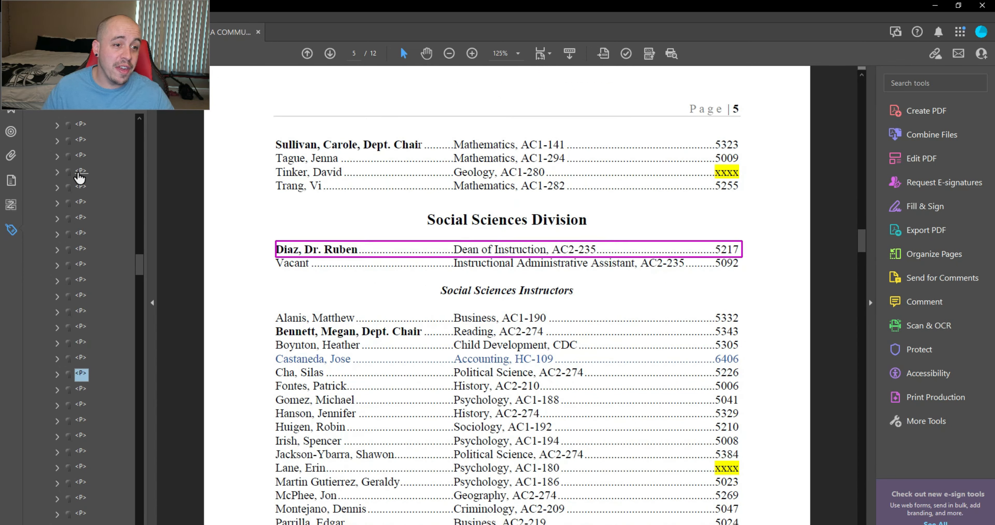
{"action": "key", "text": "Up"}
{"action": "key", "text": "Up"}
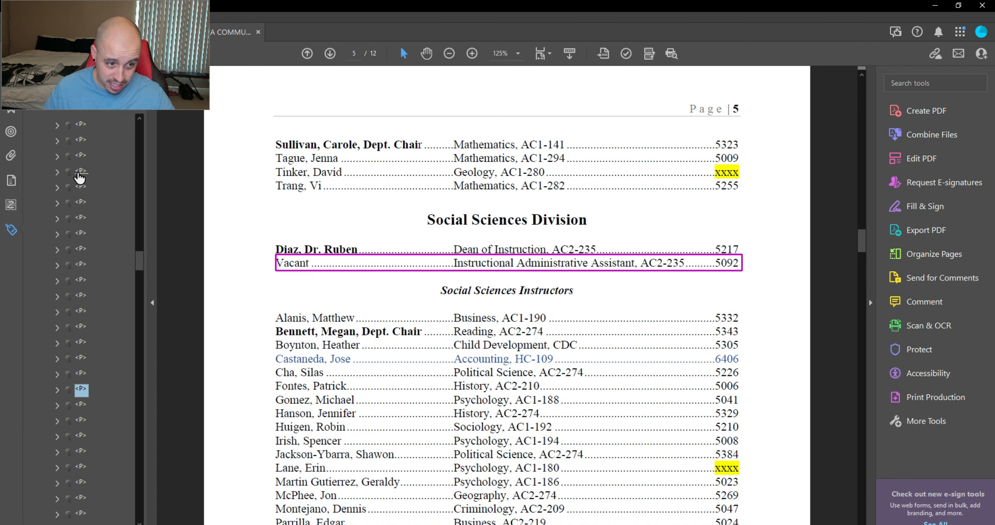
{"action": "key", "text": "Down"}
{"action": "key", "text": "Down"}
{"action": "key", "text": "Down"}
{"action": "key", "text": "Down"}
{"action": "key", "text": "Down"}
{"action": "key", "text": "Down"}
{"action": "key", "text": "Down"}
{"action": "key", "text": "Down"}
{"action": "key", "text": "Down"}
{"action": "key", "text": "Down"}
{"action": "key", "text": "Down"}
{"action": "key", "text": "Down"}
{"action": "key", "text": "Down"}
{"action": "key", "text": "Down"}
{"action": "key", "text": "Down"}
{"action": "key", "text": "Down"}
{"action": "key", "text": "Down"}
{"action": "key", "text": "Down"}
{"action": "key", "text": "Down"}
{"action": "key", "text": "Down"}
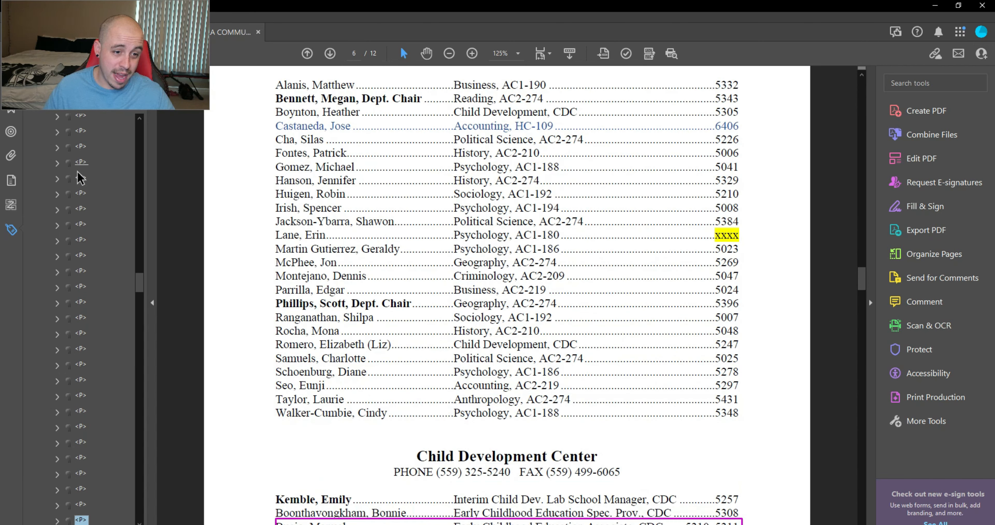
{"action": "key", "text": "Down"}
{"action": "key", "text": "Down"}
{"action": "key", "text": "Down"}
{"action": "key", "text": "Down"}
{"action": "key", "text": "Down"}
{"action": "key", "text": "Down"}
{"action": "key", "text": "Down"}
{"action": "key", "text": "Down"}
{"action": "key", "text": "Down"}
{"action": "key", "text": "Down"}
{"action": "key", "text": "Down"}
{"action": "key", "text": "Down"}
{"action": "key", "text": "Down"}
{"action": "key", "text": "Down"}
{"action": "key", "text": "Down"}
{"action": "key", "text": "Down"}
{"action": "key", "text": "Down"}
{"action": "key", "text": "Down"}
{"action": "key", "text": "Down"}
{"action": "key", "text": "Down"}
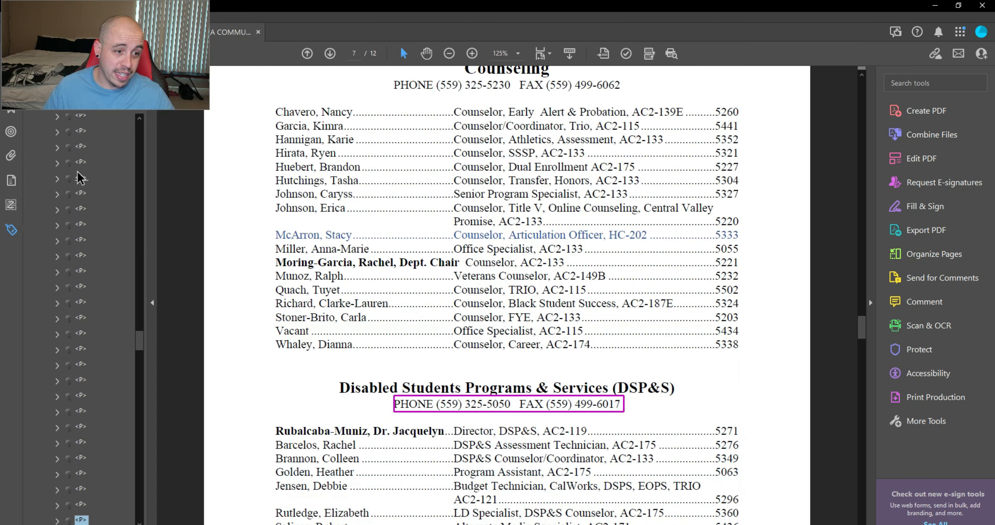
{"action": "key", "text": "Up"}
{"action": "key", "text": "Up"}
{"action": "key", "text": "Right"}
{"action": "key", "text": "Right"}
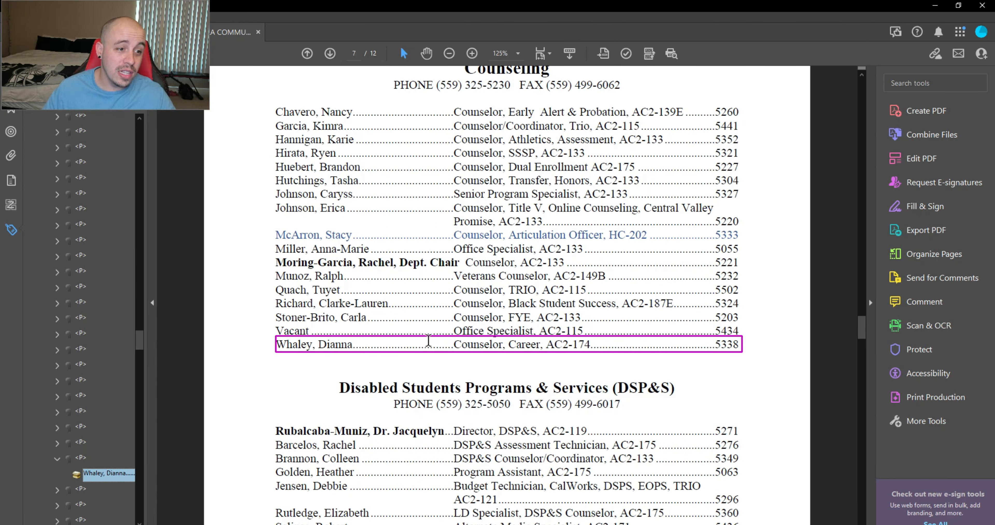
Step: Select the dot leader in the career counselor line, then bring up Windows search
{"action": "left_click_drag", "start_coordinate": [352, 345], "coordinate": [455, 351]}
{"action": "scroll", "coordinate": [468, 405], "scroll_direction": "up", "scroll_amount": 20}
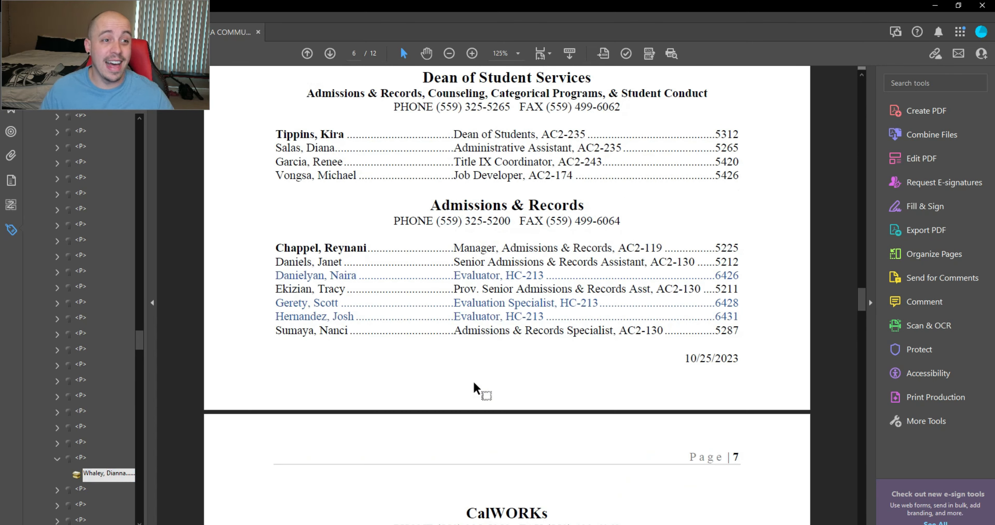
{"action": "scroll", "coordinate": [467, 405], "scroll_direction": "up", "scroll_amount": 9}
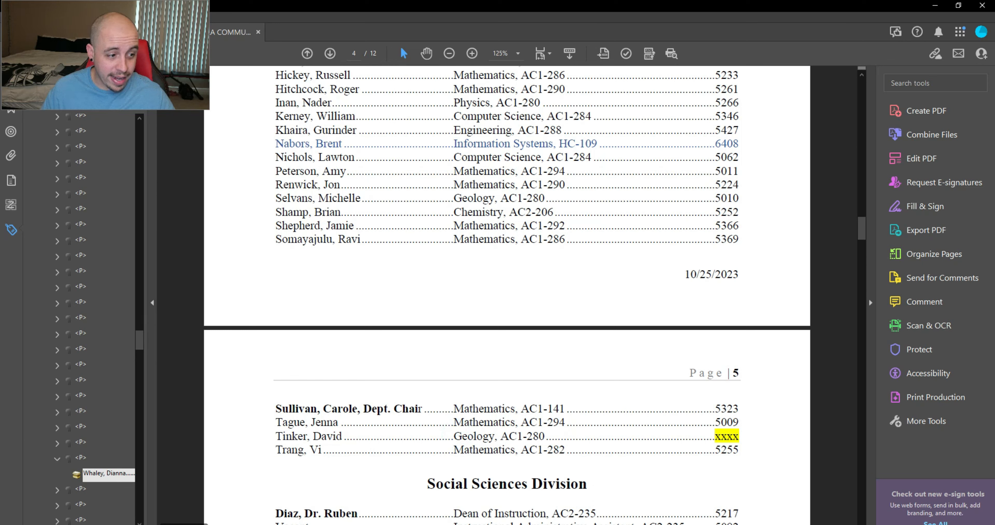
{"action": "key", "text": "super"}
{"action": "type", "text": "j"}
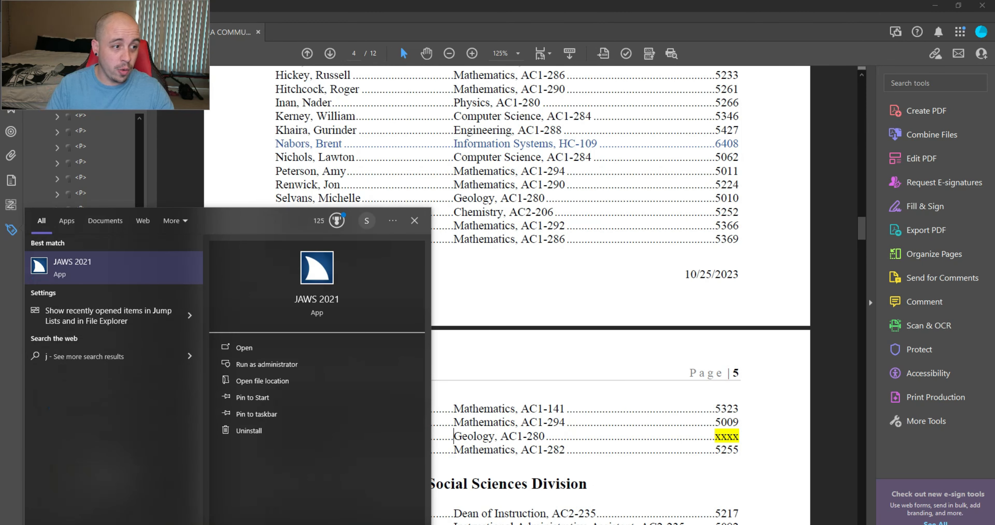
{"action": "key", "text": "Return"}
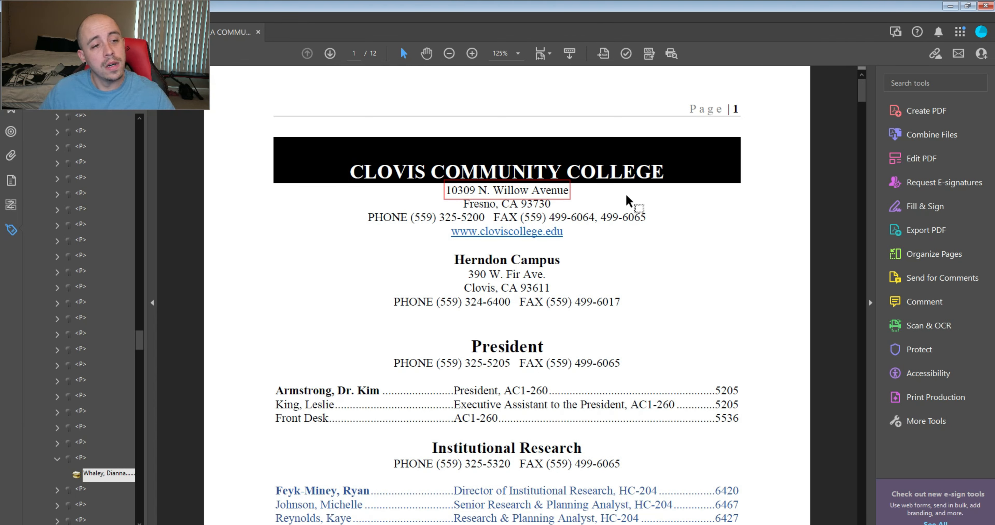
{"action": "key", "text": "Down"}
{"action": "key", "text": "Down"}
{"action": "key", "text": "Down"}
{"action": "key", "text": "Down"}
{"action": "key", "text": "Down"}
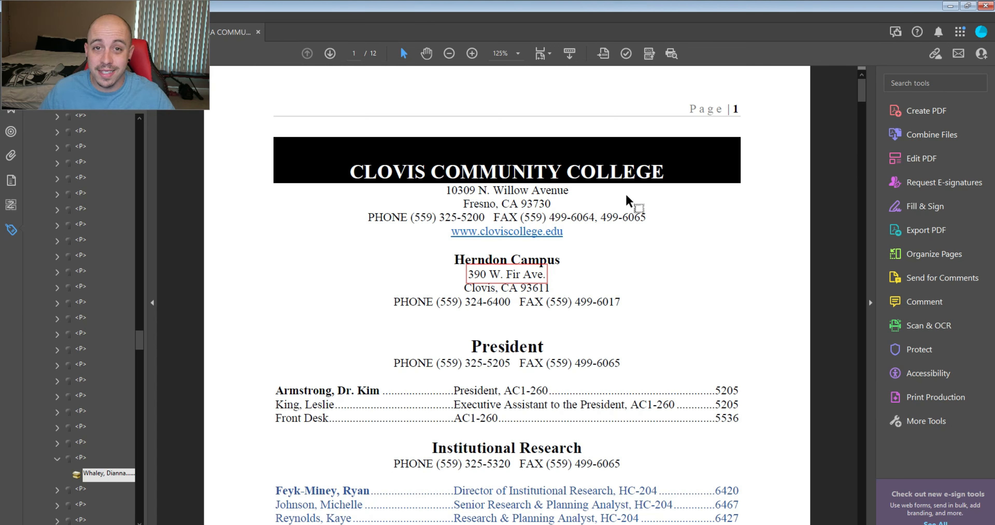
{"action": "key", "text": "Down"}
{"action": "key", "text": "Down"}
{"action": "key", "text": "Down"}
{"action": "key", "text": "Down"}
{"action": "key", "text": "Down"}
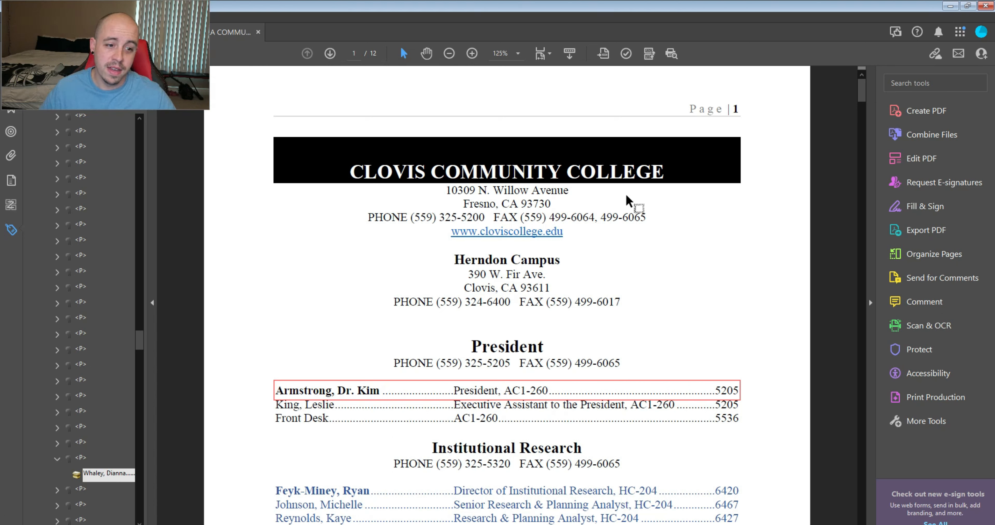
{"action": "key", "text": "Down"}
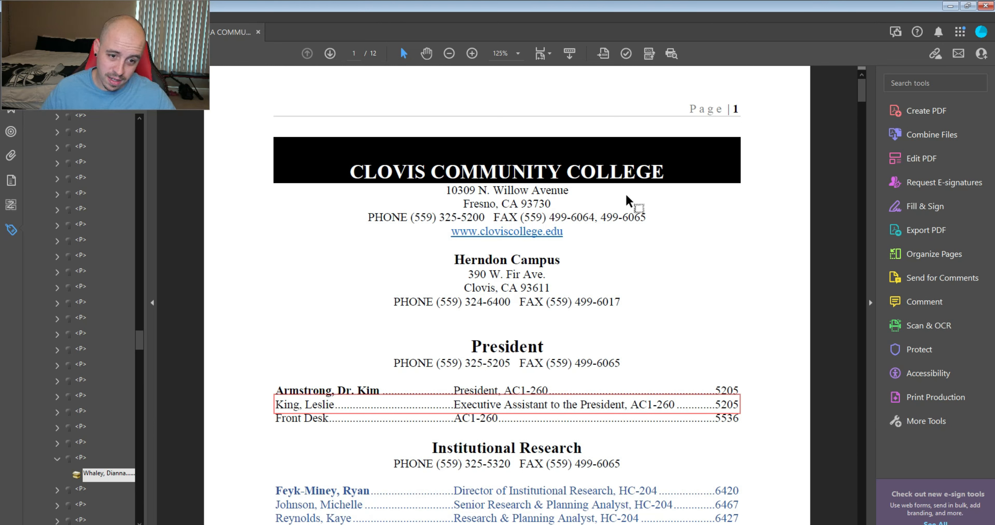
{"action": "key", "text": "Down"}
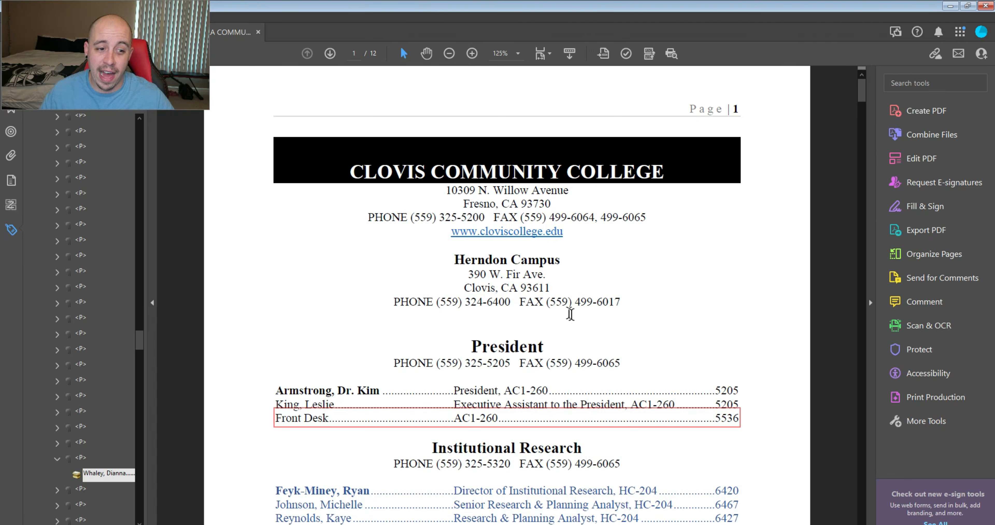
Step: Scroll through the directory and back, then close JAWS and clear the page selection
{"action": "scroll", "coordinate": [579, 311], "scroll_direction": "down", "scroll_amount": 2}
{"action": "scroll", "coordinate": [579, 311], "scroll_direction": "down", "scroll_amount": 4}
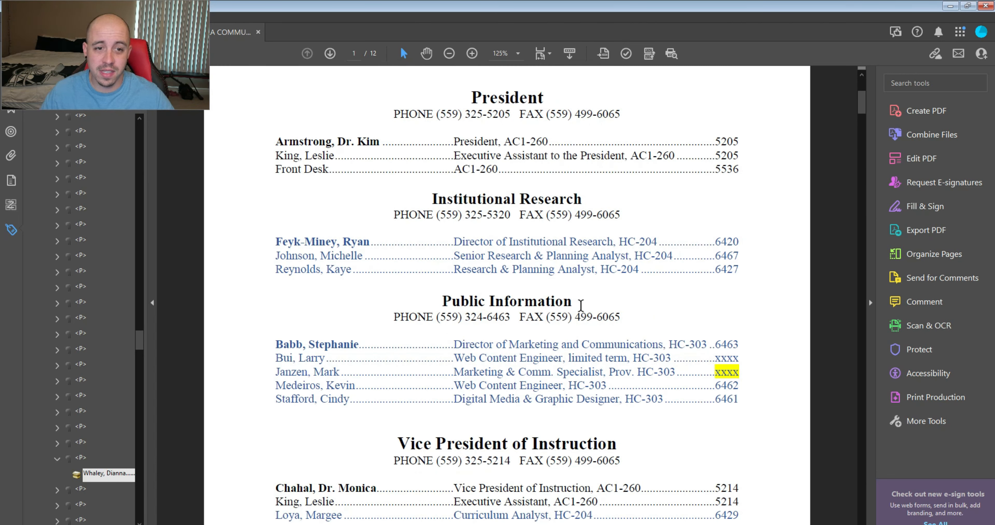
{"action": "scroll", "coordinate": [568, 324], "scroll_direction": "down", "scroll_amount": 20}
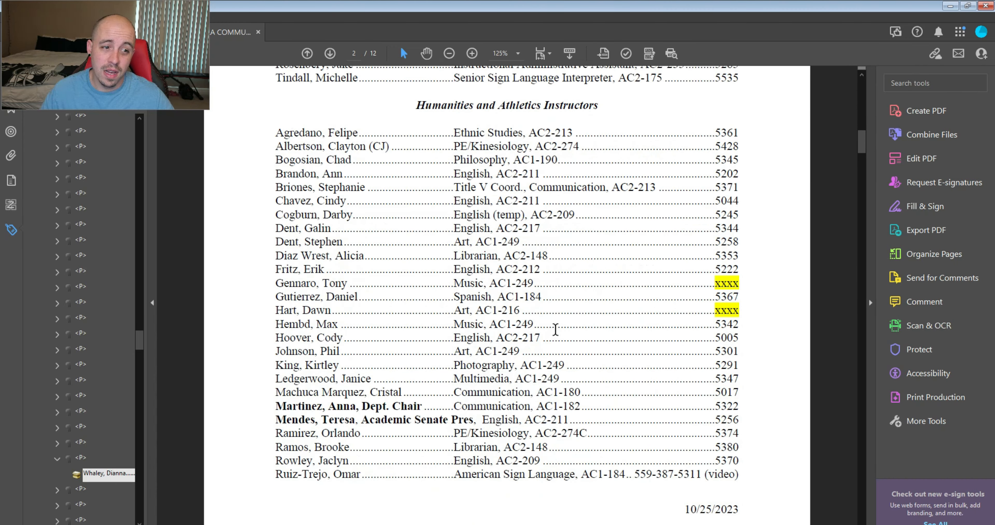
{"action": "scroll", "coordinate": [555, 333], "scroll_direction": "down", "scroll_amount": 8}
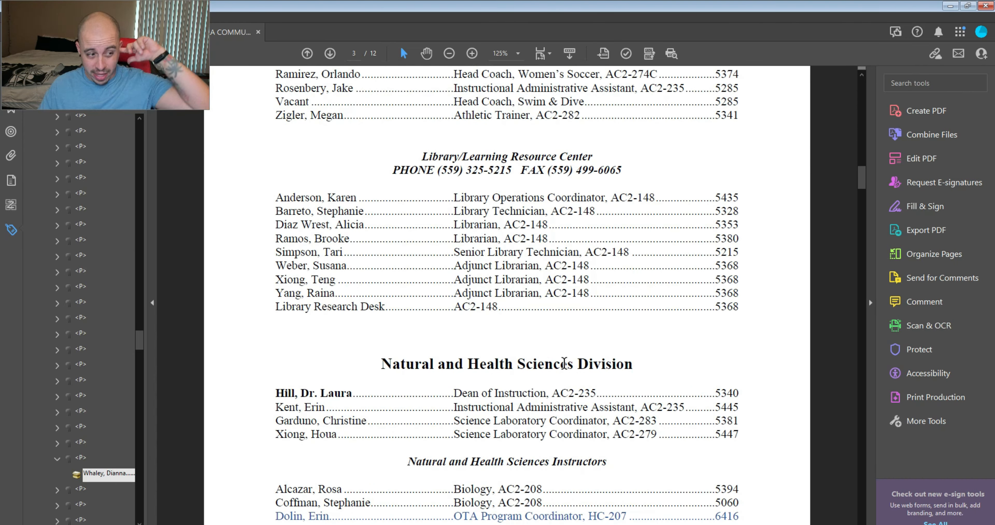
{"action": "scroll", "coordinate": [572, 359], "scroll_direction": "down", "scroll_amount": 19}
{"action": "scroll", "coordinate": [587, 353], "scroll_direction": "down", "scroll_amount": 20}
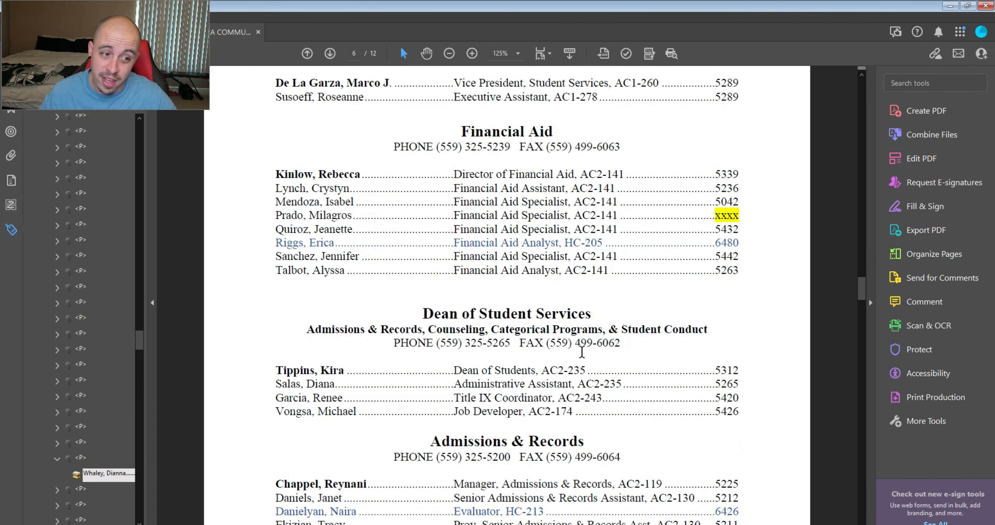
{"action": "scroll", "coordinate": [580, 352], "scroll_direction": "down", "scroll_amount": 10}
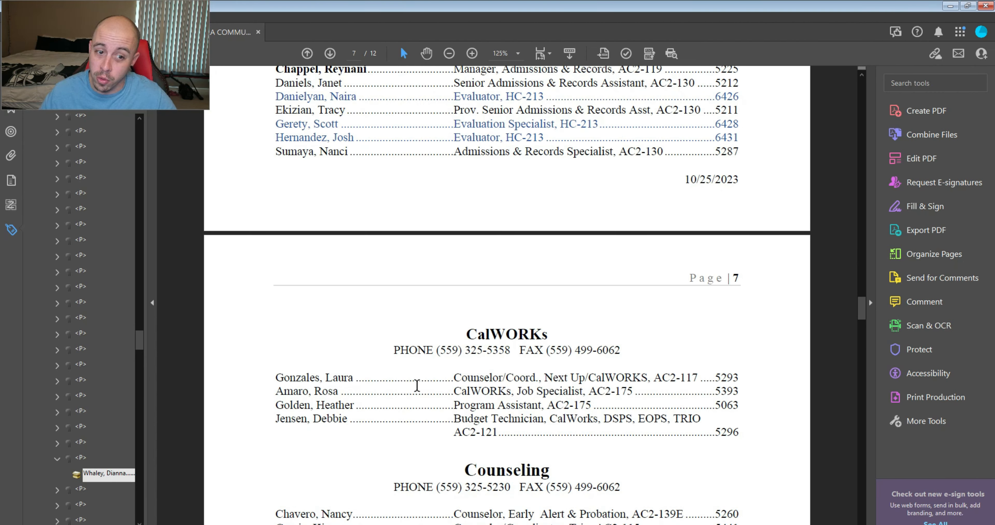
{"action": "scroll", "coordinate": [418, 383], "scroll_direction": "down", "scroll_amount": 8}
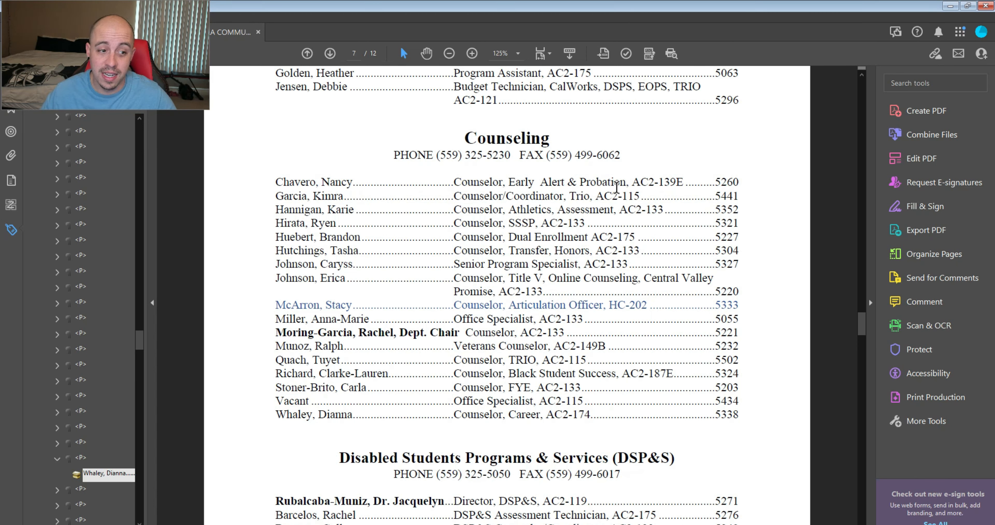
{"action": "scroll", "coordinate": [617, 188], "scroll_direction": "down", "scroll_amount": 4}
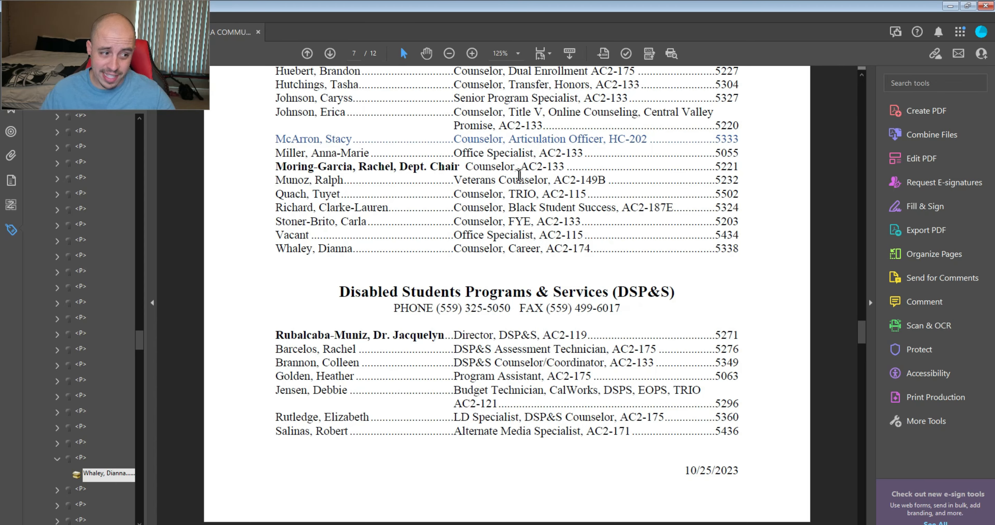
{"action": "scroll", "coordinate": [520, 175], "scroll_direction": "up", "scroll_amount": 20}
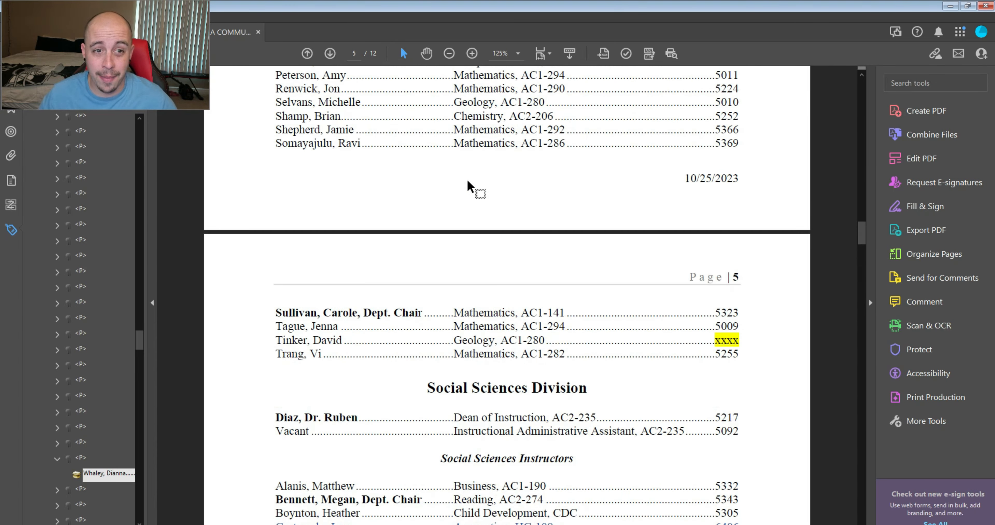
{"action": "scroll", "coordinate": [468, 187], "scroll_direction": "up", "scroll_amount": 20}
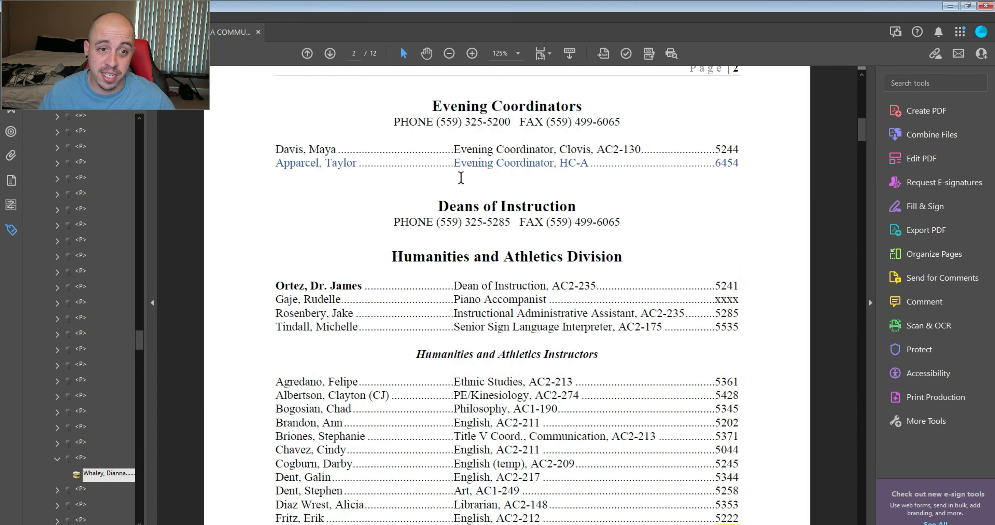
{"action": "scroll", "coordinate": [461, 178], "scroll_direction": "up", "scroll_amount": 12}
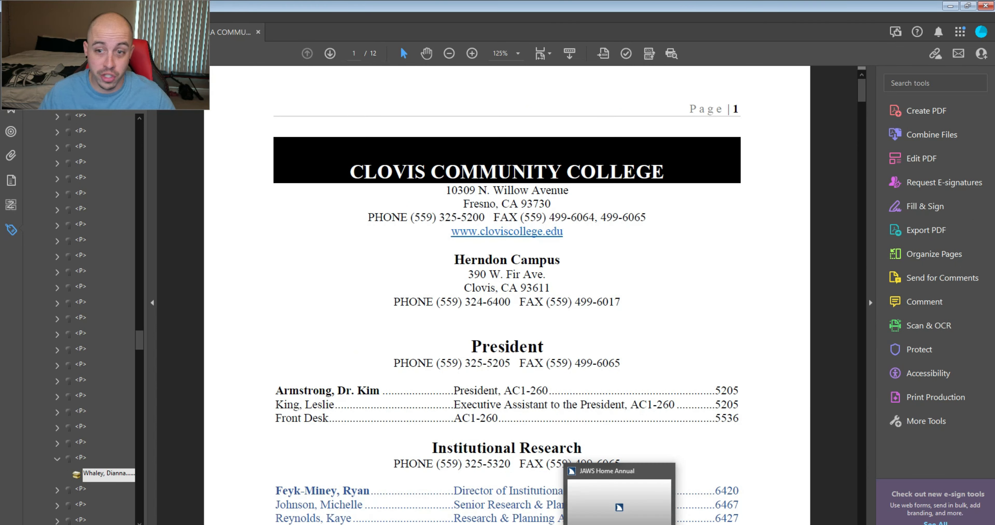
{"action": "left_click", "coordinate": [620, 524]}
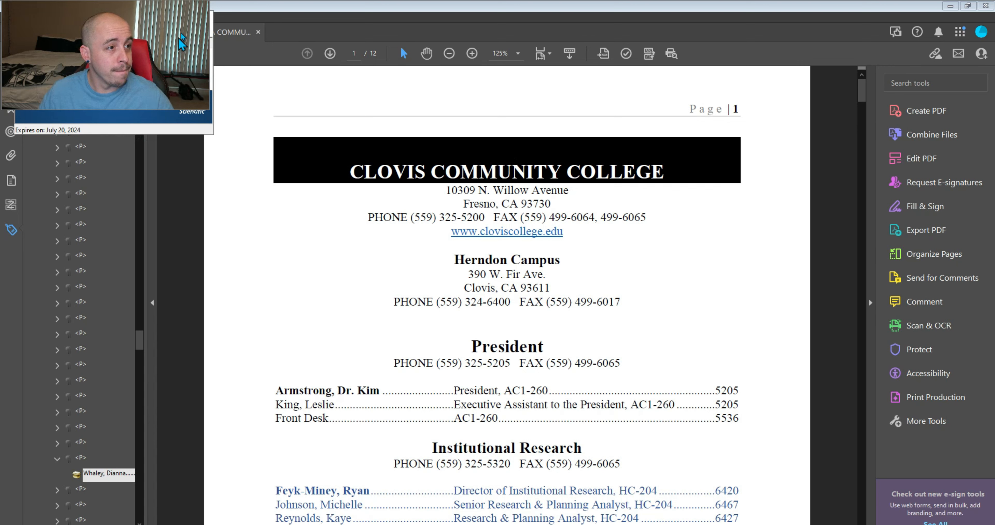
{"action": "left_click", "coordinate": [204, 17]}
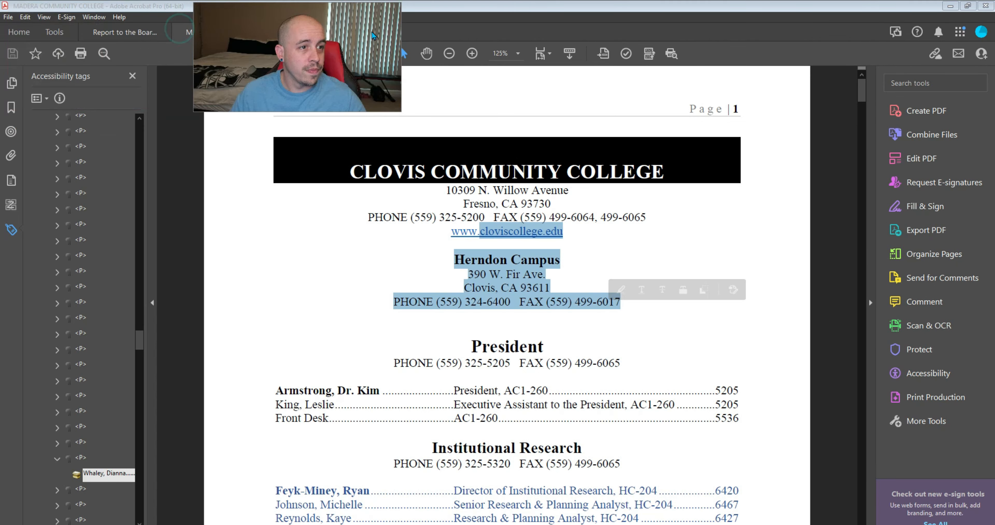
{"action": "left_click", "coordinate": [566, 87]}
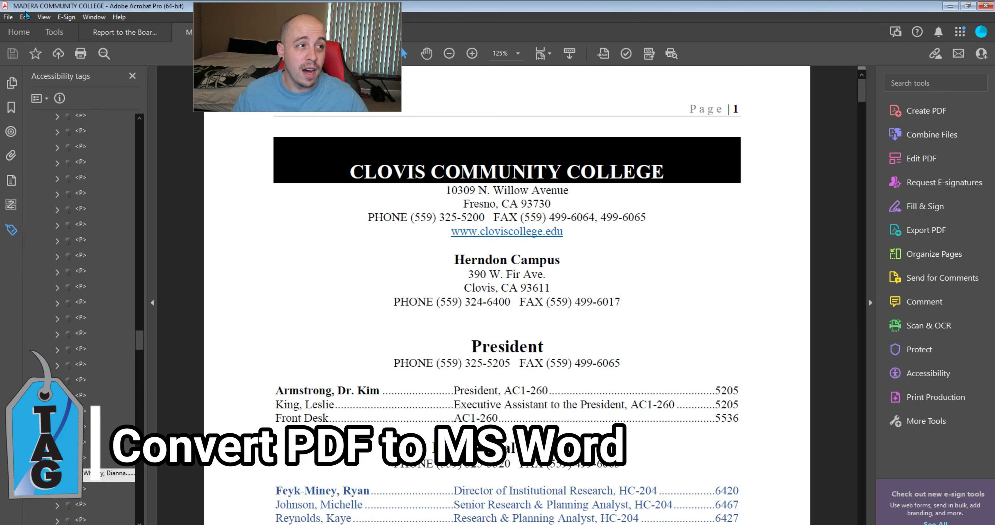
Step: Export the directory PDF to Microsoft Word as a Word Document
{"action": "left_click", "coordinate": [9, 17]}
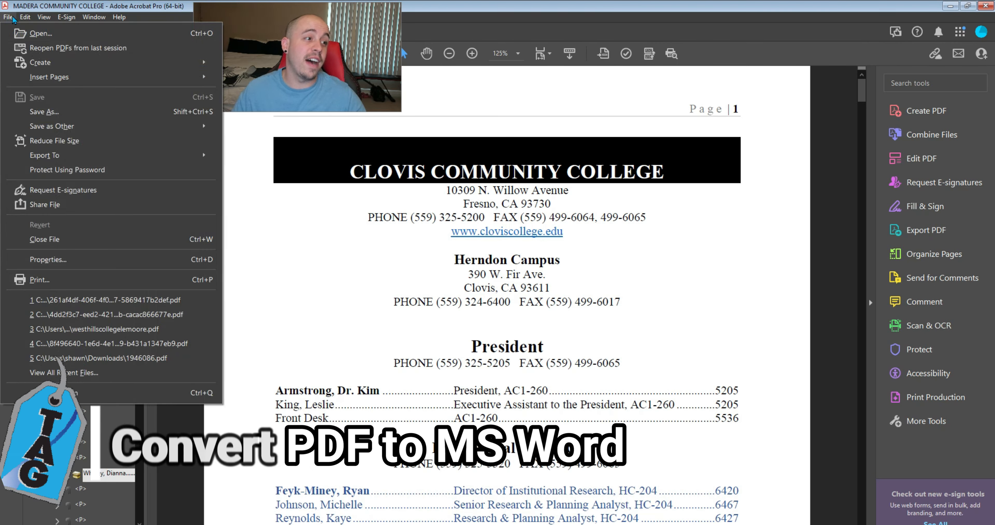
{"action": "mouse_move", "coordinate": [106, 161]}
{"action": "mouse_move", "coordinate": [269, 157]}
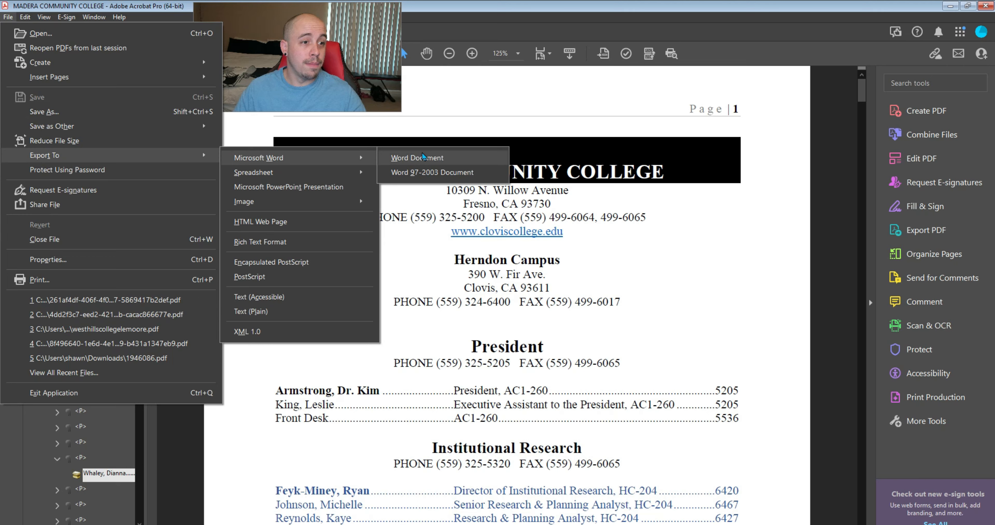
{"action": "left_click", "coordinate": [423, 154]}
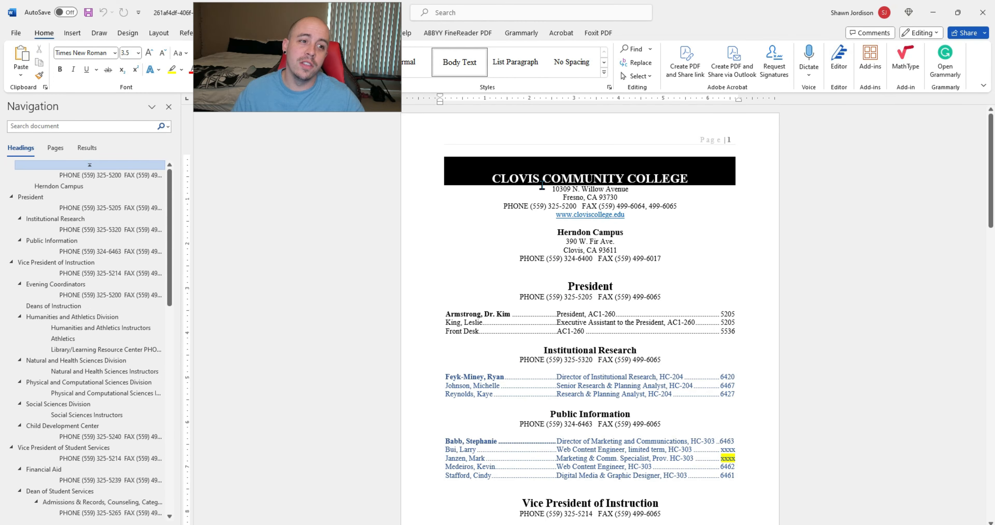
{"action": "left_click", "coordinate": [542, 185]}
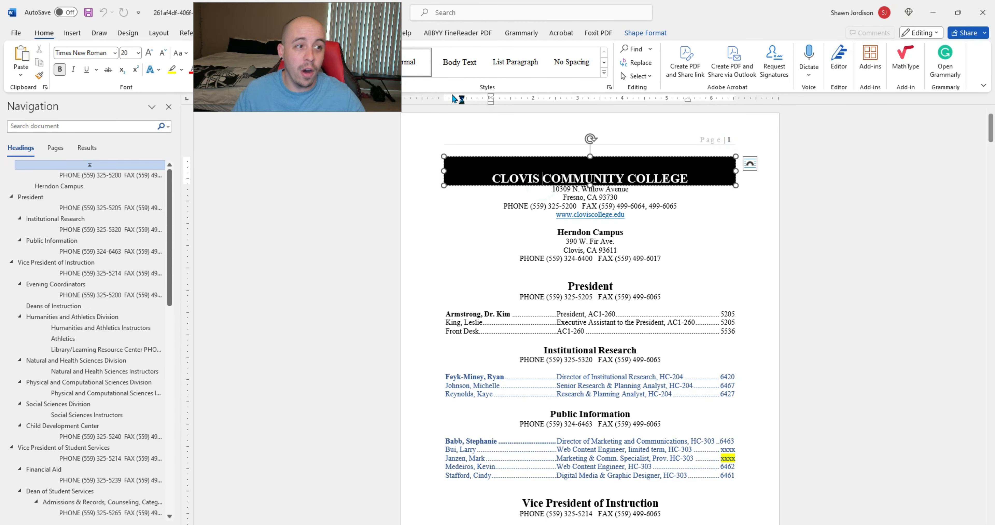
{"action": "left_click_drag", "start_coordinate": [337, 42], "coordinate": [141, 40]}
{"action": "left_click", "coordinate": [694, 200]}
{"action": "left_click", "coordinate": [597, 235]}
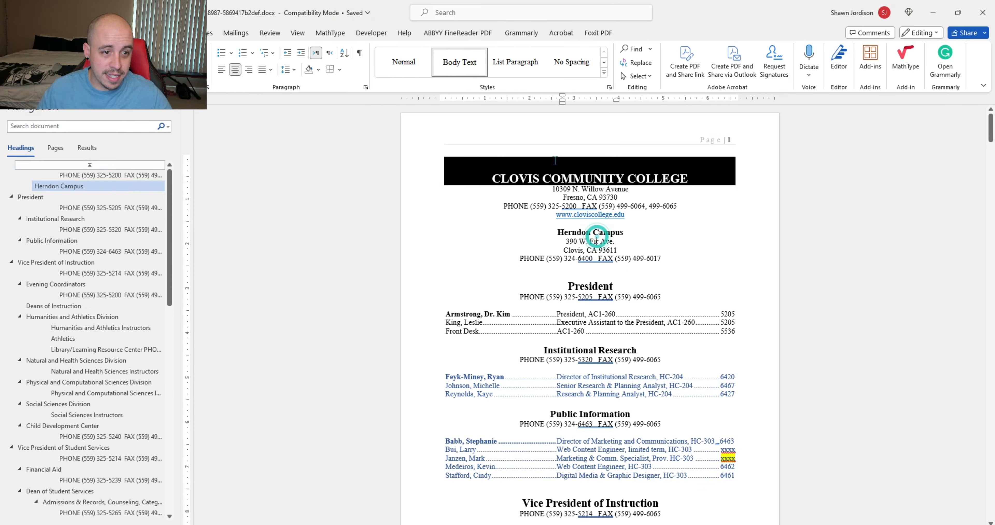
{"action": "left_click", "coordinate": [553, 157]}
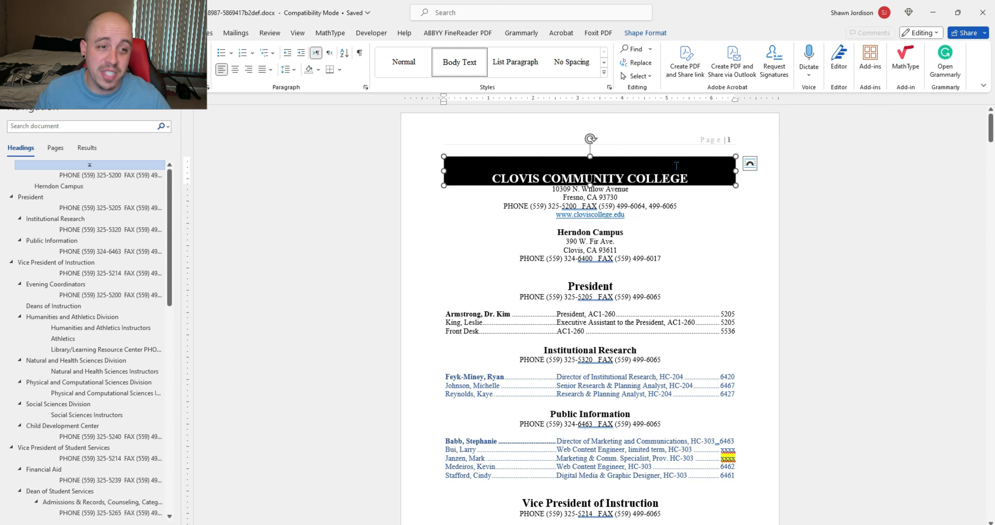
{"action": "left_click", "coordinate": [680, 214]}
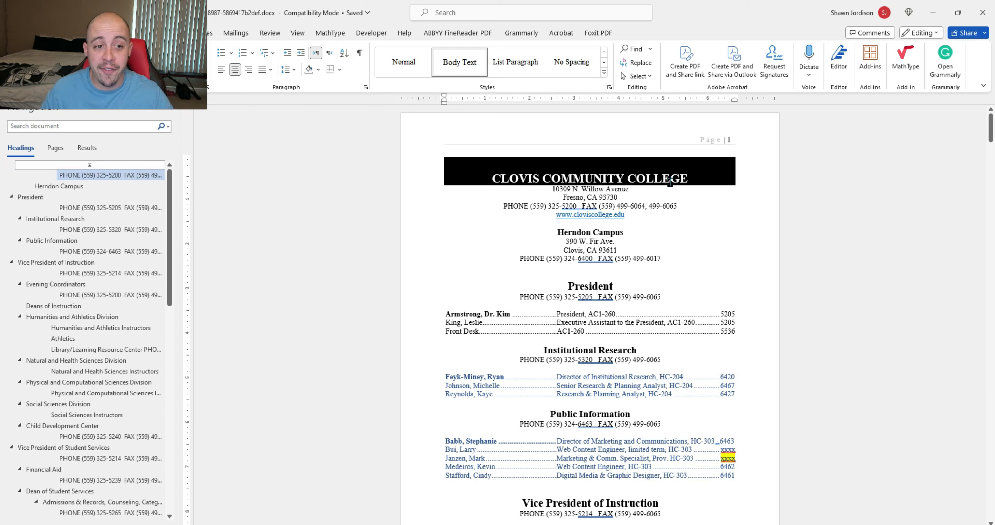
{"action": "left_click", "coordinate": [506, 318]}
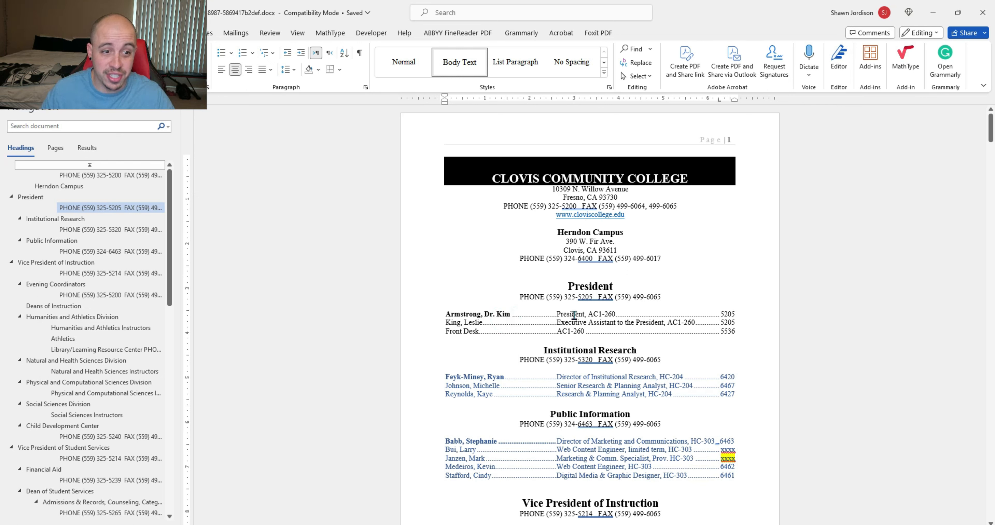
{"action": "mouse_move", "coordinate": [589, 284]}
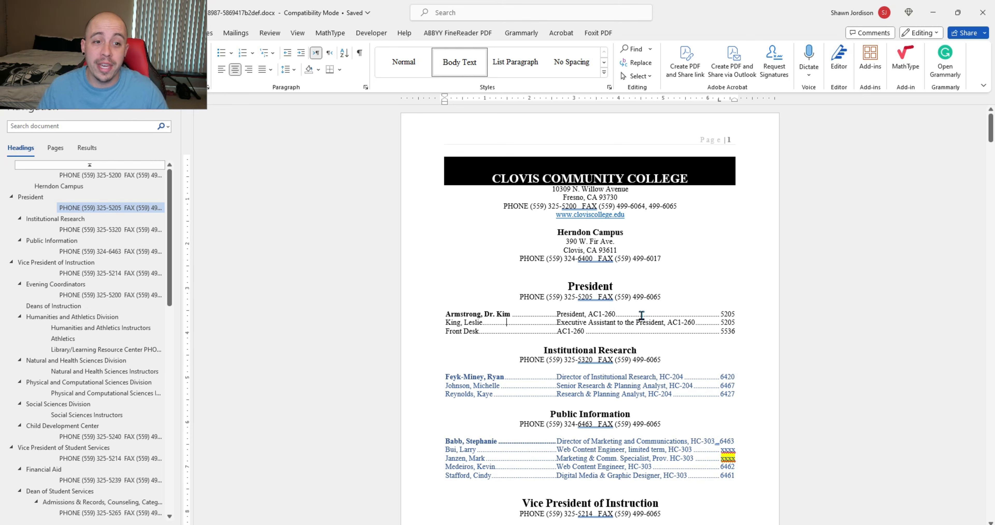
{"action": "scroll", "coordinate": [642, 315], "scroll_direction": "up", "scroll_amount": 3}
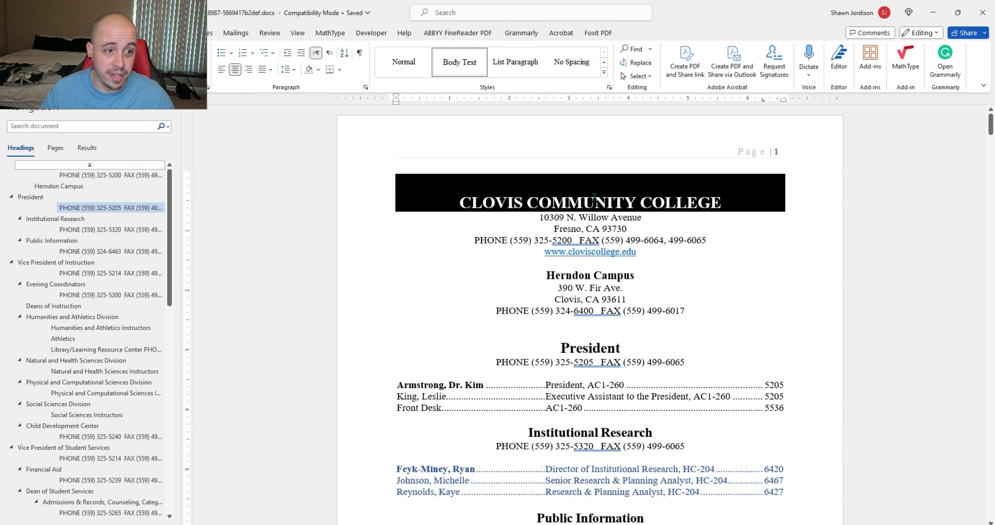
{"action": "left_click", "coordinate": [578, 275]}
{"action": "left_click", "coordinate": [605, 62]}
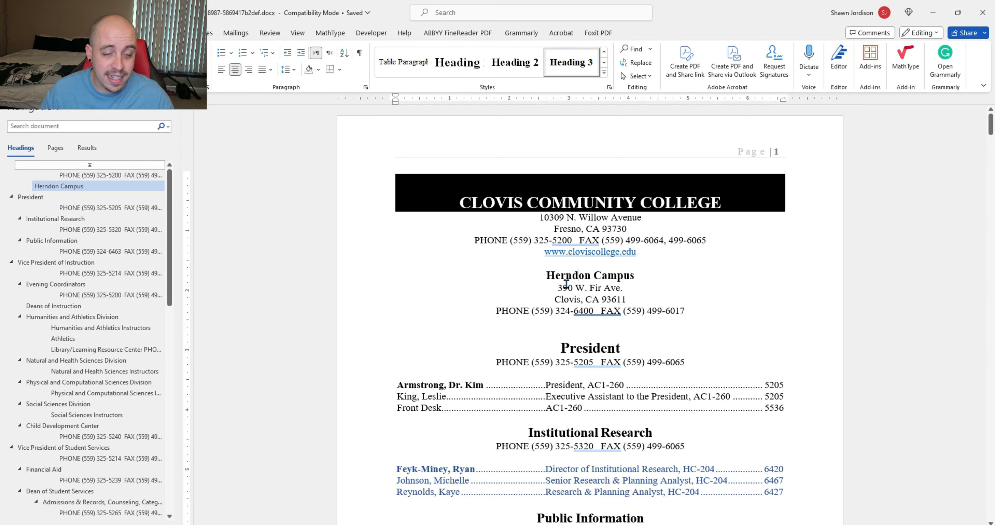
{"action": "scroll", "coordinate": [691, 279], "scroll_direction": "down", "scroll_amount": 20}
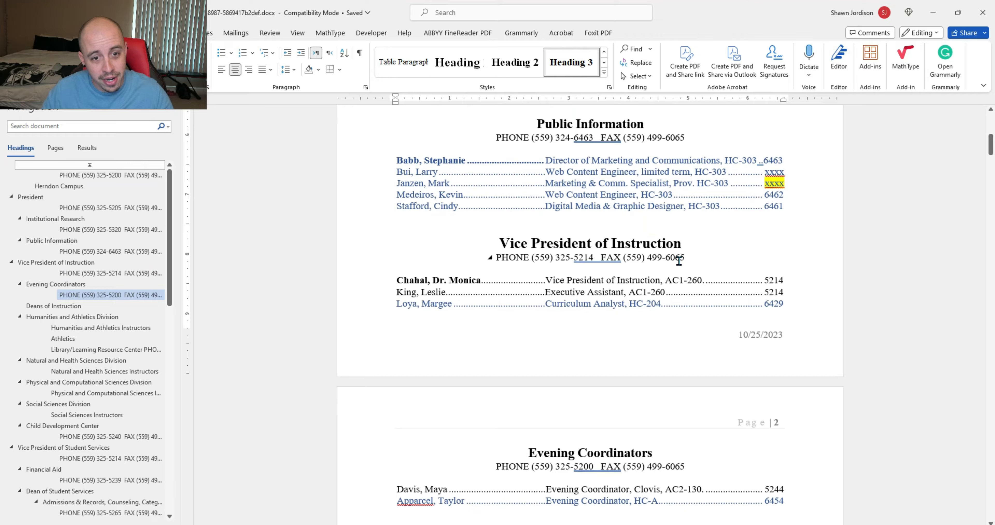
{"action": "scroll", "coordinate": [666, 243], "scroll_direction": "down", "scroll_amount": 15}
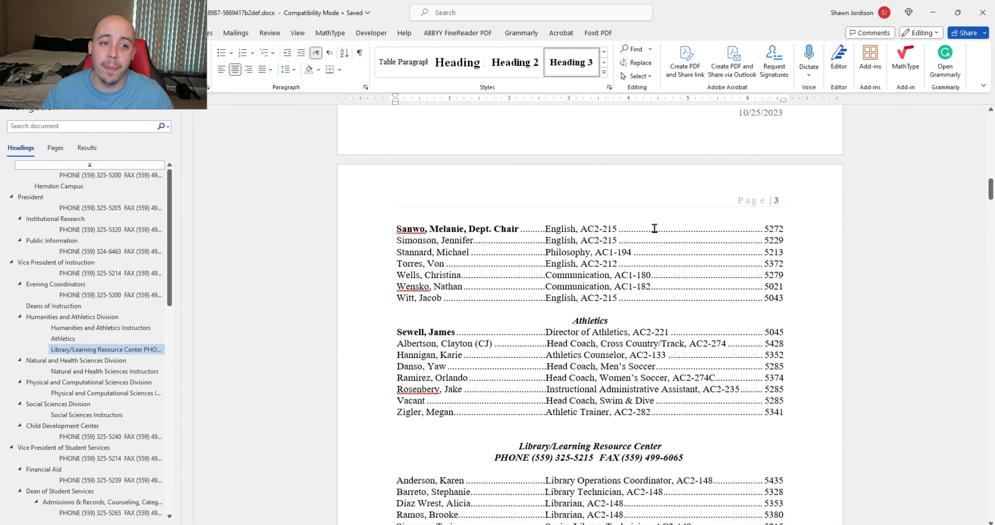
{"action": "scroll", "coordinate": [649, 222], "scroll_direction": "down", "scroll_amount": 15}
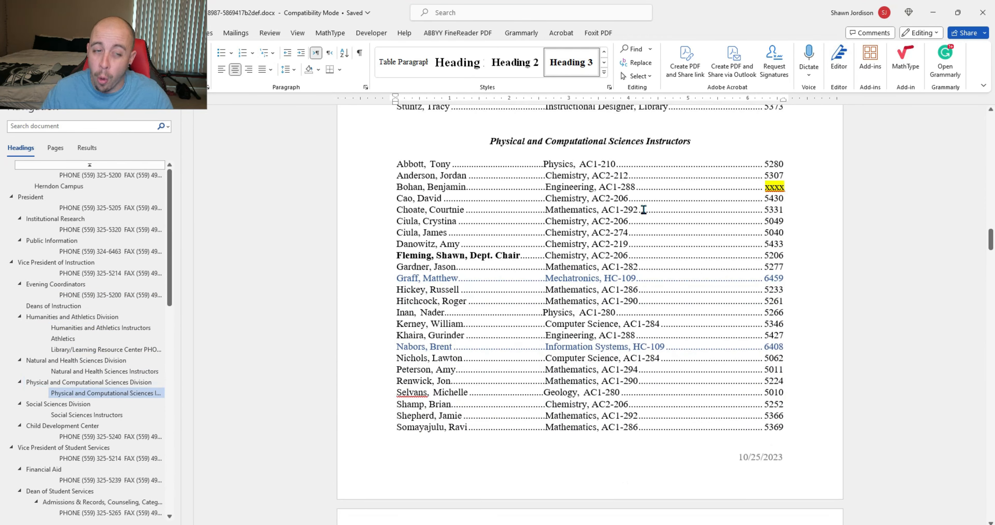
{"action": "left_click_drag", "start_coordinate": [490, 226], "coordinate": [537, 226]}
{"action": "left_click", "coordinate": [536, 225]}
{"action": "scroll", "coordinate": [586, 248], "scroll_direction": "down", "scroll_amount": 15}
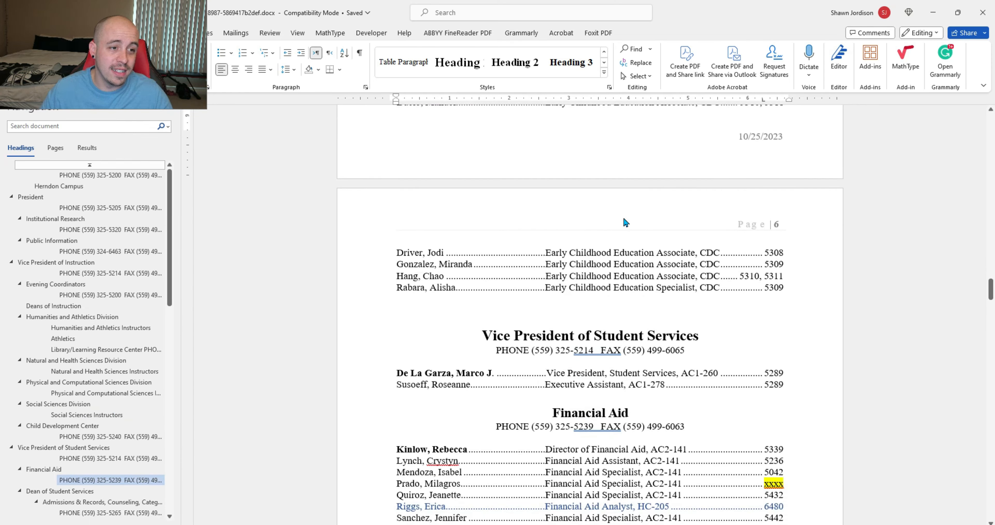
{"action": "scroll", "coordinate": [615, 217], "scroll_direction": "down", "scroll_amount": 3}
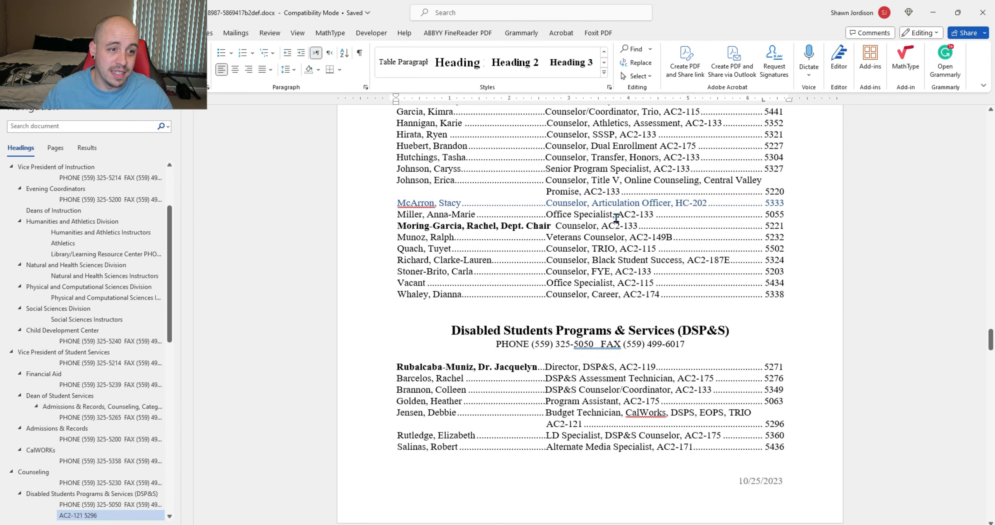
{"action": "scroll", "coordinate": [616, 218], "scroll_direction": "up", "scroll_amount": 20}
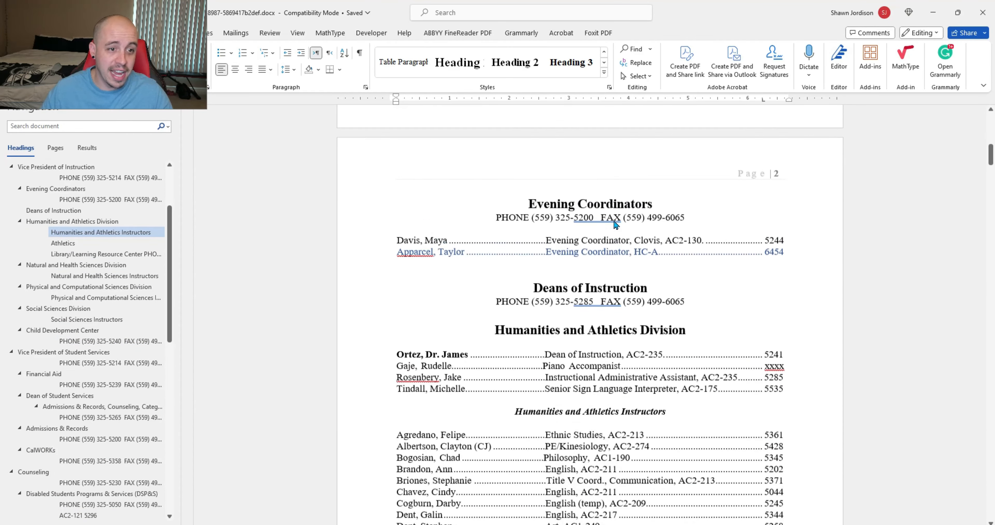
{"action": "scroll", "coordinate": [615, 223], "scroll_direction": "up", "scroll_amount": 15}
{"action": "triple_click", "coordinate": [589, 201]}
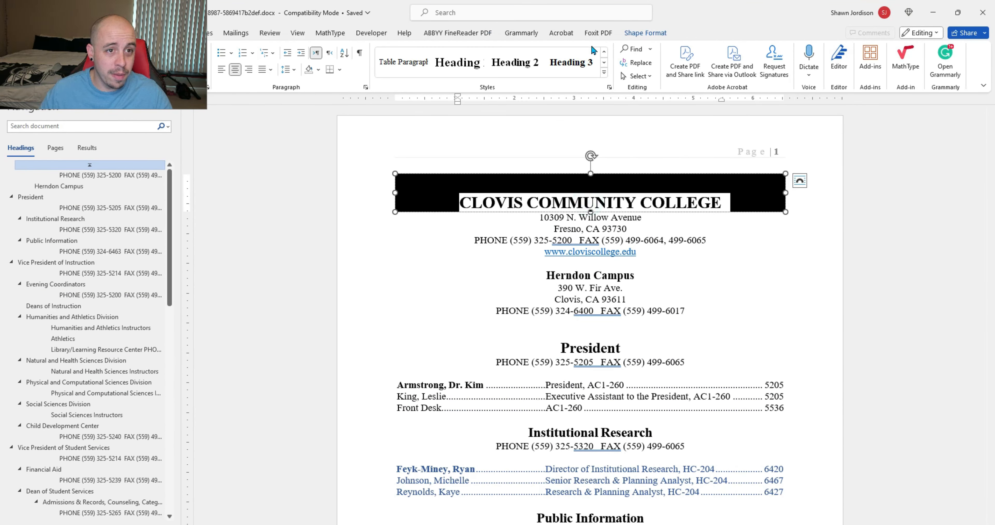
Step: Update the Heading 1 style to match the banner title's formatting
{"action": "left_click", "coordinate": [604, 52]}
{"action": "left_click", "coordinate": [604, 62]}
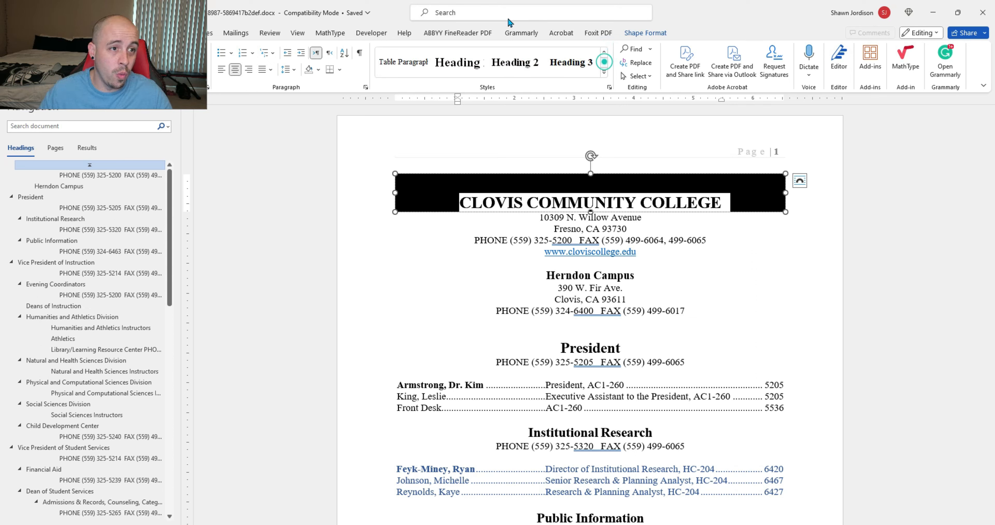
{"action": "right_click", "coordinate": [480, 63]}
{"action": "left_click", "coordinate": [502, 67]}
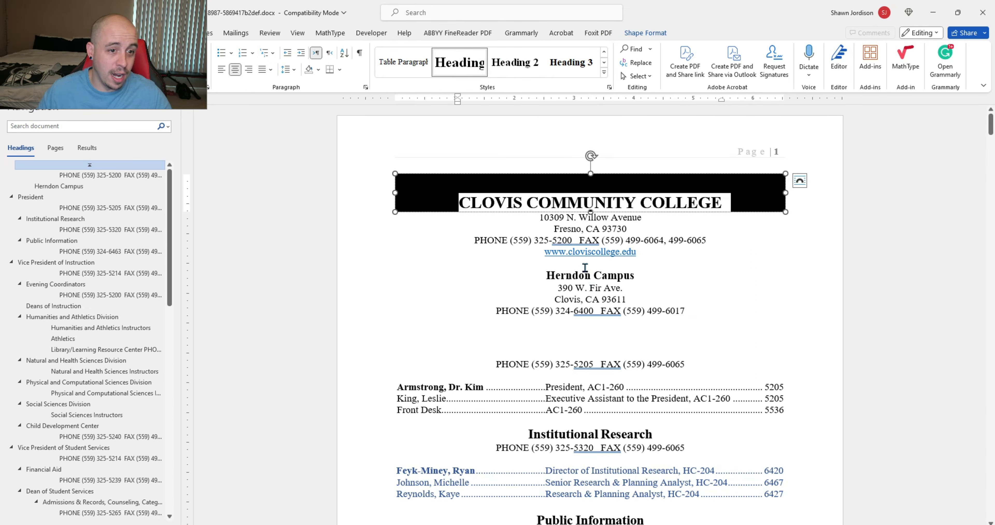
Step: Select the Herndon Campus line and update Heading 2 to match it
{"action": "left_click", "coordinate": [597, 274]}
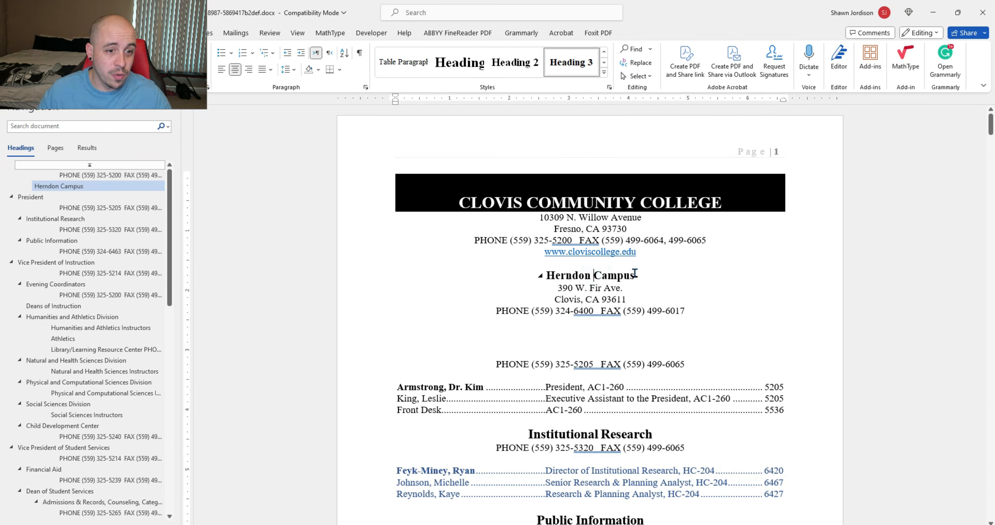
{"action": "left_click_drag", "start_coordinate": [634, 275], "coordinate": [555, 275]}
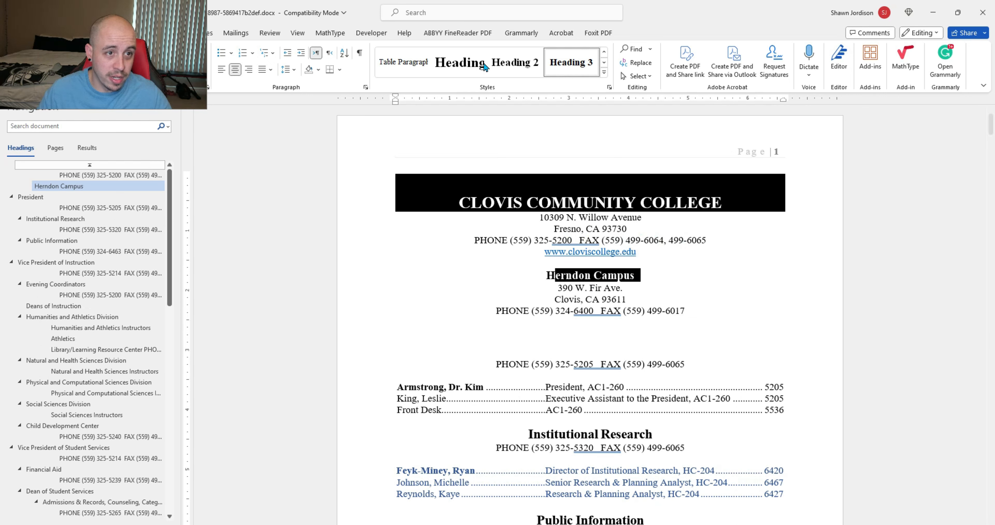
{"action": "right_click", "coordinate": [512, 51]}
{"action": "left_click", "coordinate": [538, 60]}
{"action": "scroll", "coordinate": [695, 231], "scroll_direction": "down", "scroll_amount": 3}
{"action": "left_click_drag", "start_coordinate": [719, 246], "coordinate": [516, 246]}
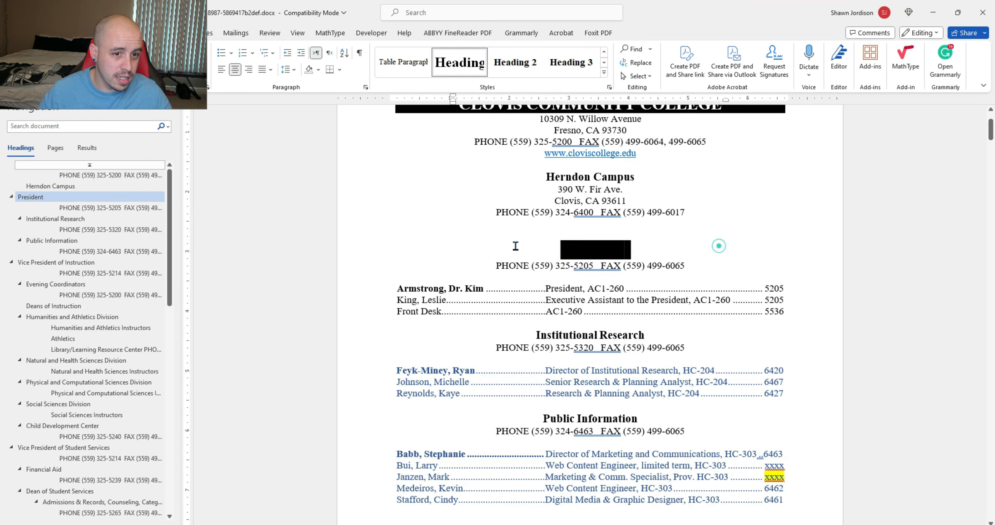
Step: Restore the blank line above President and make Herndon Campus a top-level heading
{"action": "left_click", "coordinate": [578, 237]}
{"action": "key", "text": "BackSpace"}
{"action": "key", "text": "BackSpace"}
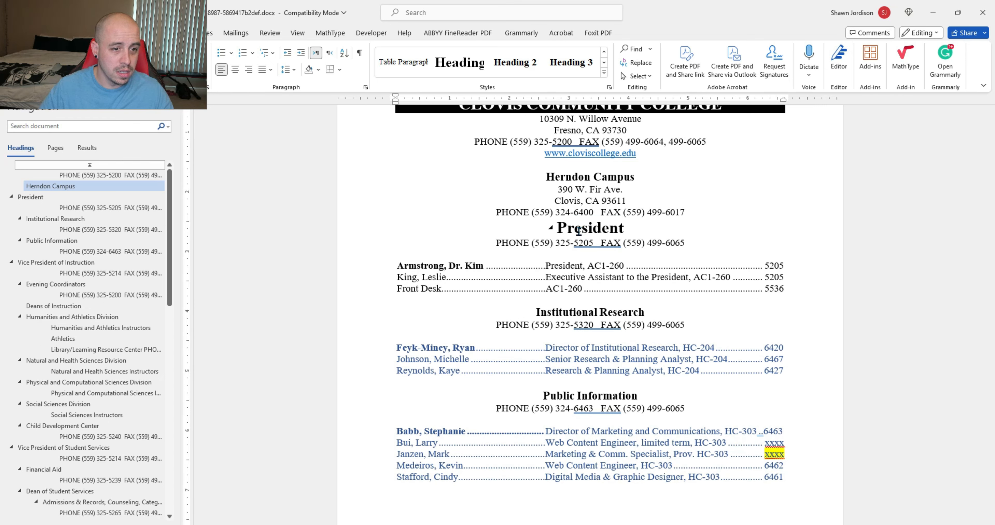
{"action": "key", "text": "Return"}
{"action": "left_click", "coordinate": [579, 241]}
{"action": "left_click", "coordinate": [590, 178]}
{"action": "scroll", "coordinate": [581, 232], "scroll_direction": "up", "scroll_amount": 3}
{"action": "double_click", "coordinate": [580, 275]}
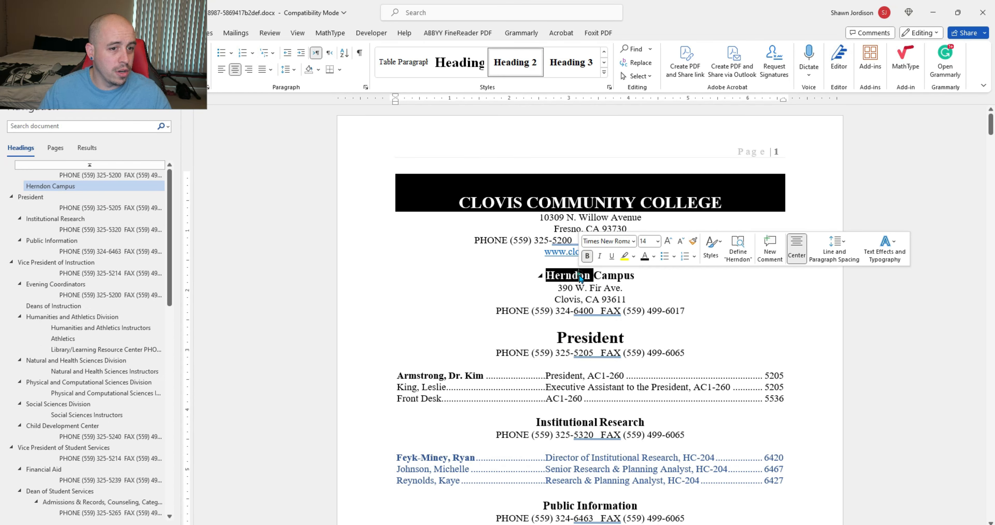
{"action": "left_click", "coordinate": [580, 277]}
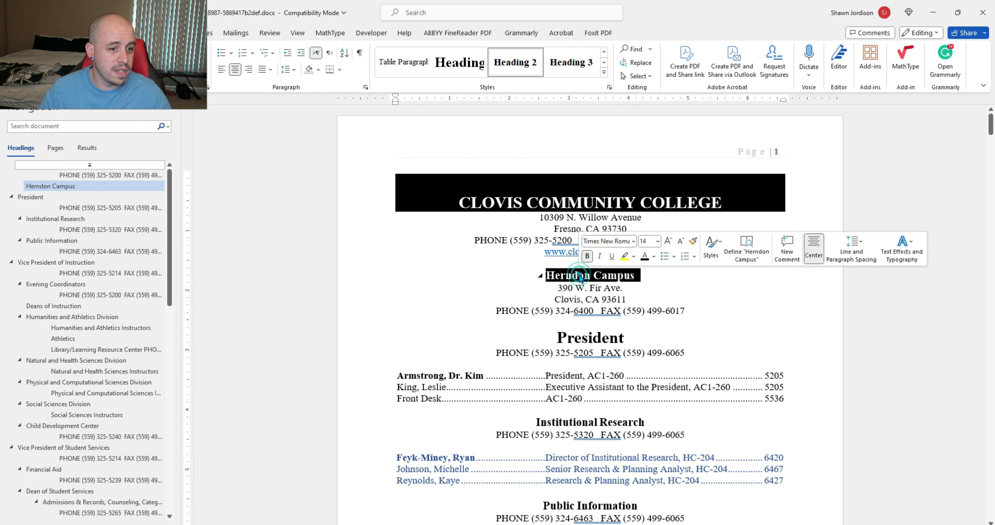
{"action": "left_click", "coordinate": [452, 64]}
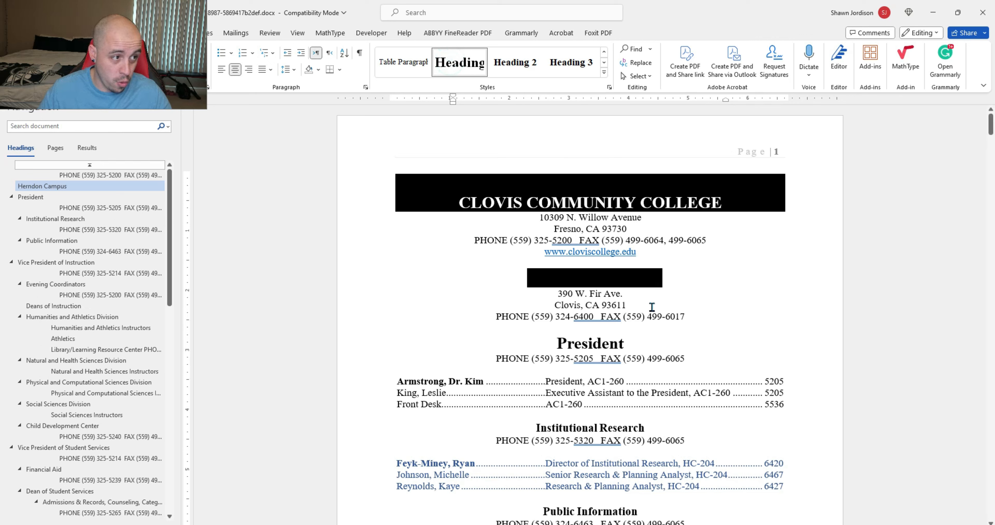
Step: Update Heading 2 to match the President heading's large formatting
{"action": "triple_click", "coordinate": [599, 341]}
{"action": "right_click", "coordinate": [520, 68]}
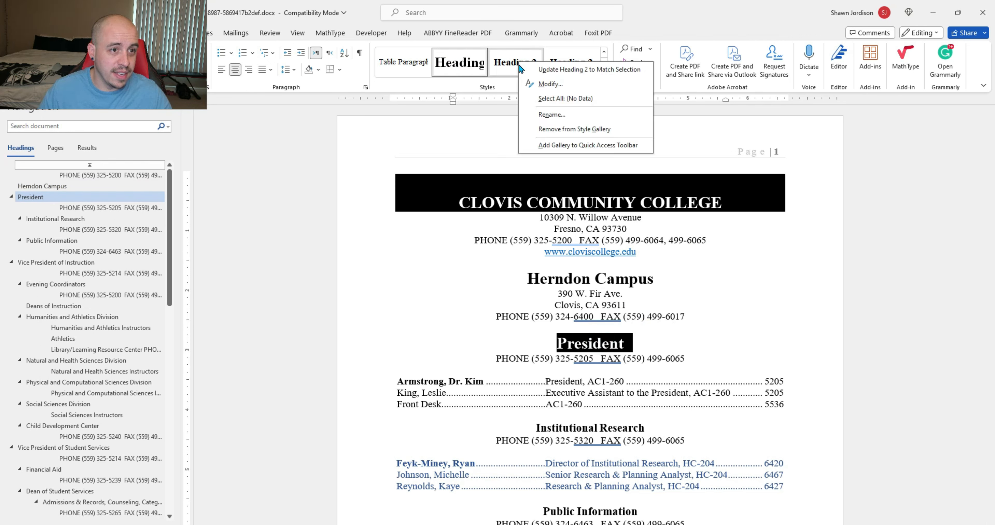
{"action": "left_click", "coordinate": [564, 69]}
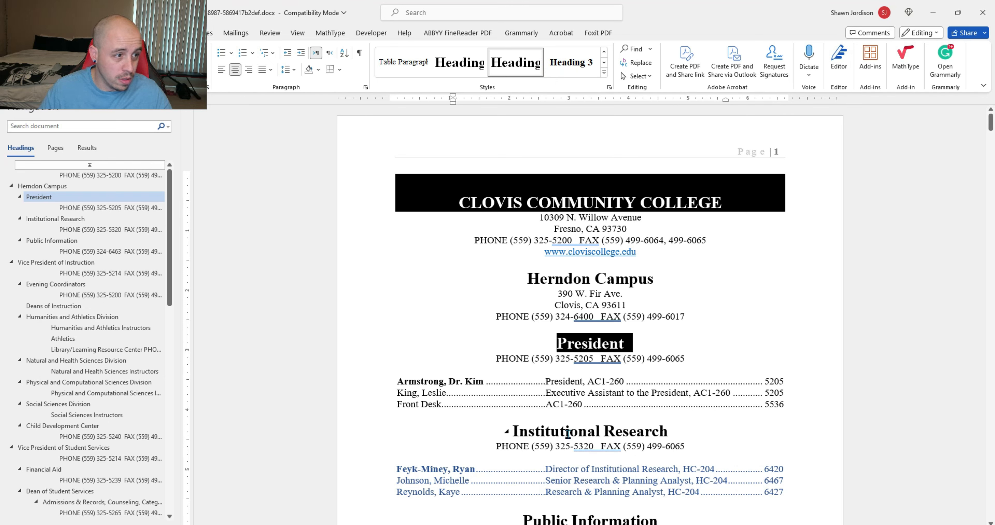
Step: Review the Herndon Campus, President and Institutional Research headings through the document
{"action": "left_click", "coordinate": [90, 230]}
{"action": "scroll", "coordinate": [616, 282], "scroll_direction": "up", "scroll_amount": 5}
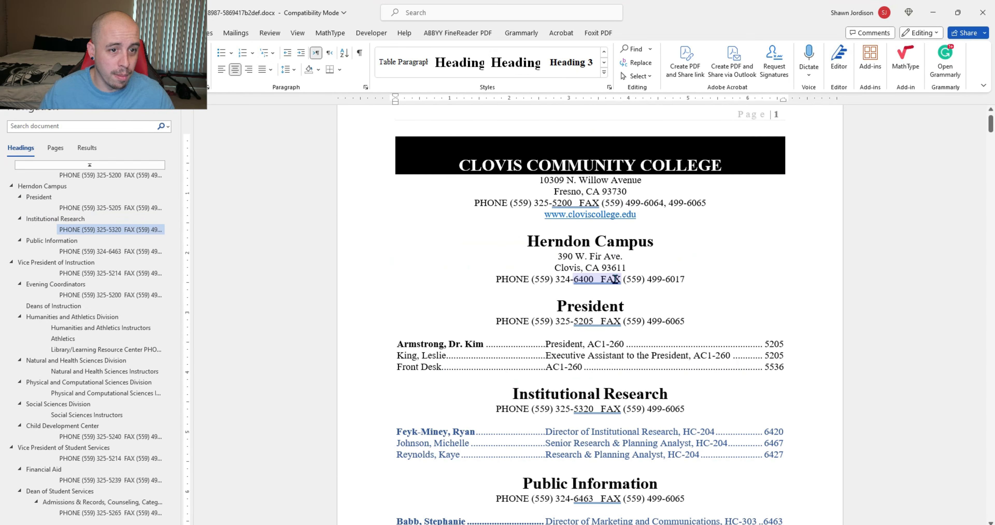
{"action": "left_click", "coordinate": [608, 246]}
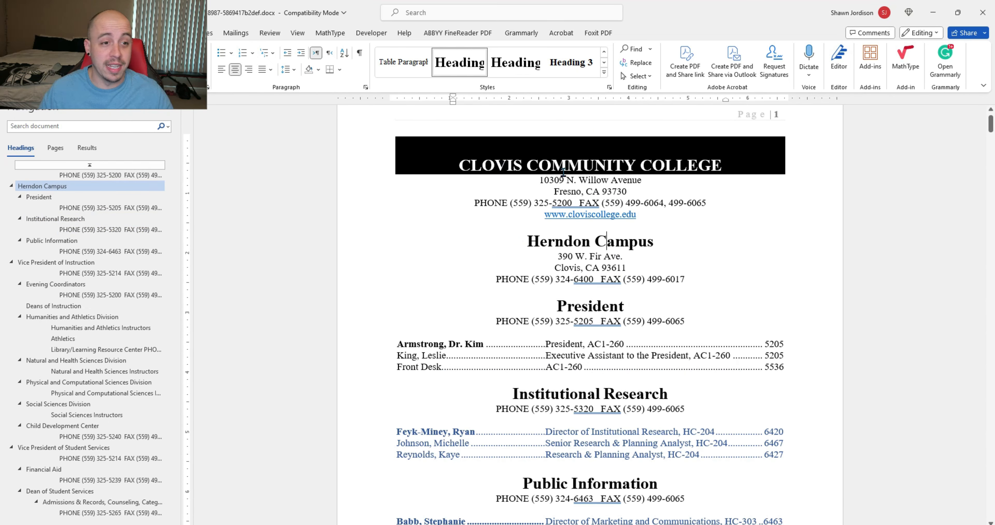
{"action": "left_click", "coordinate": [615, 159]}
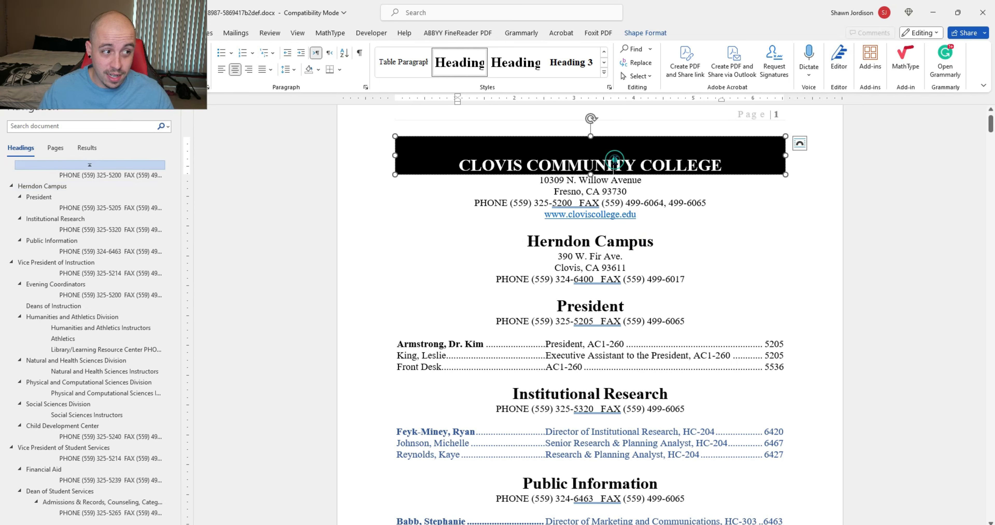
{"action": "scroll", "coordinate": [615, 174], "scroll_direction": "up", "scroll_amount": 1}
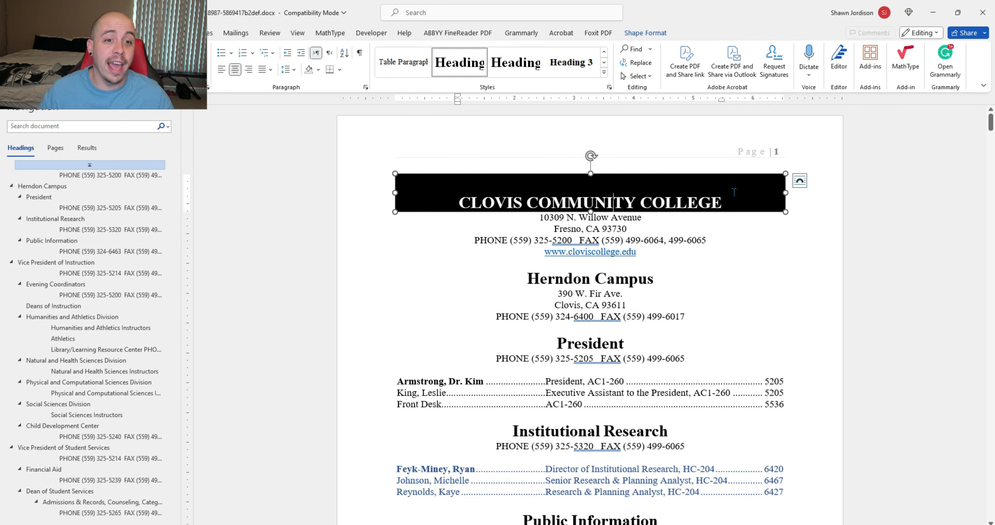
{"action": "left_click", "coordinate": [597, 274]}
{"action": "left_click_drag", "start_coordinate": [662, 280], "coordinate": [456, 270]}
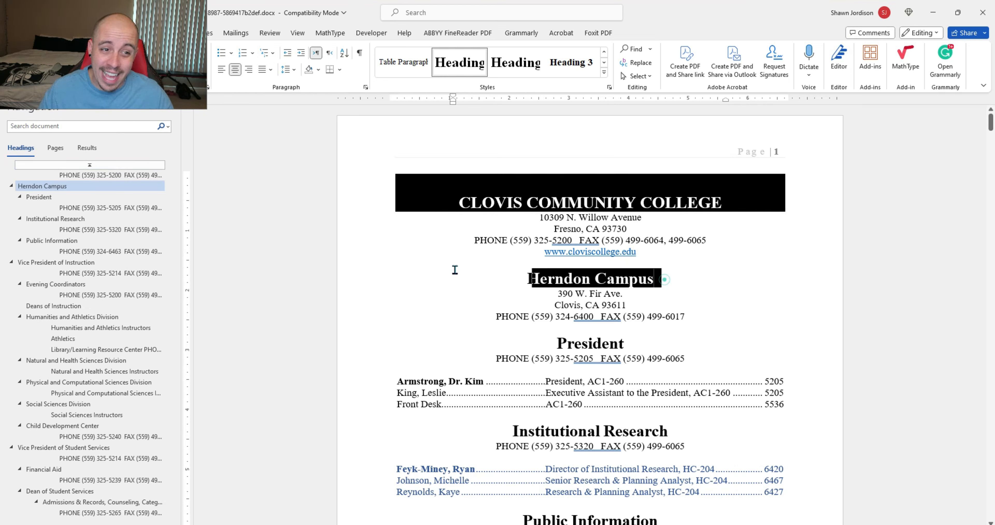
{"action": "left_click", "coordinate": [584, 340]}
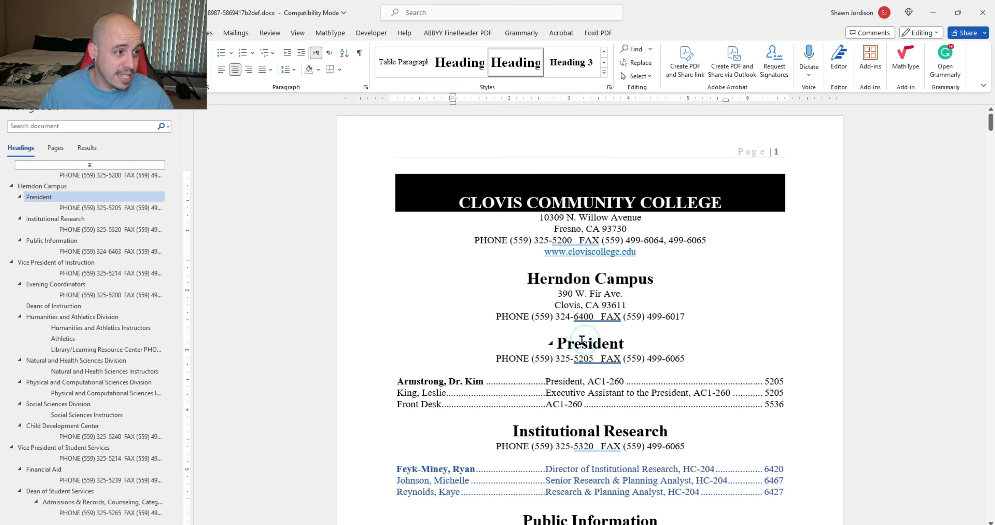
{"action": "scroll", "coordinate": [586, 348], "scroll_direction": "down", "scroll_amount": 5}
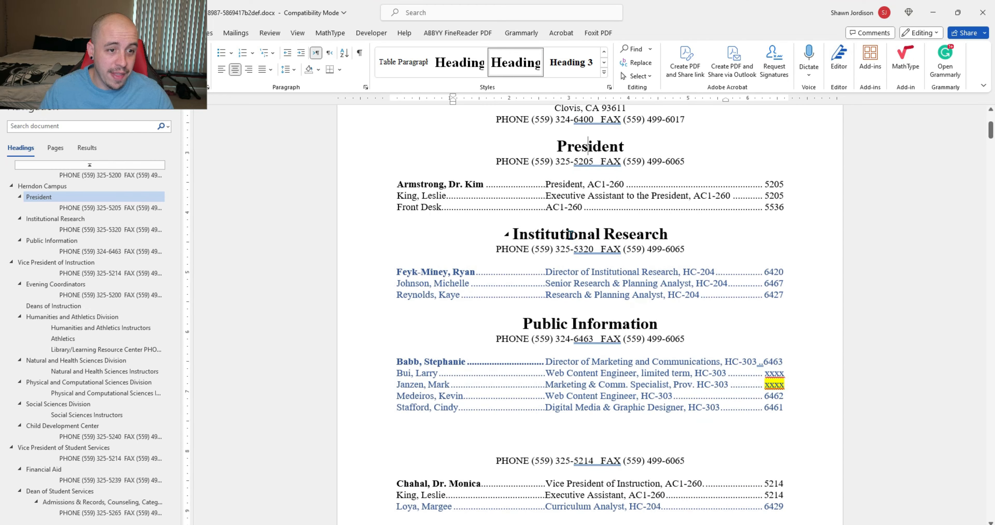
{"action": "left_click", "coordinate": [569, 233]}
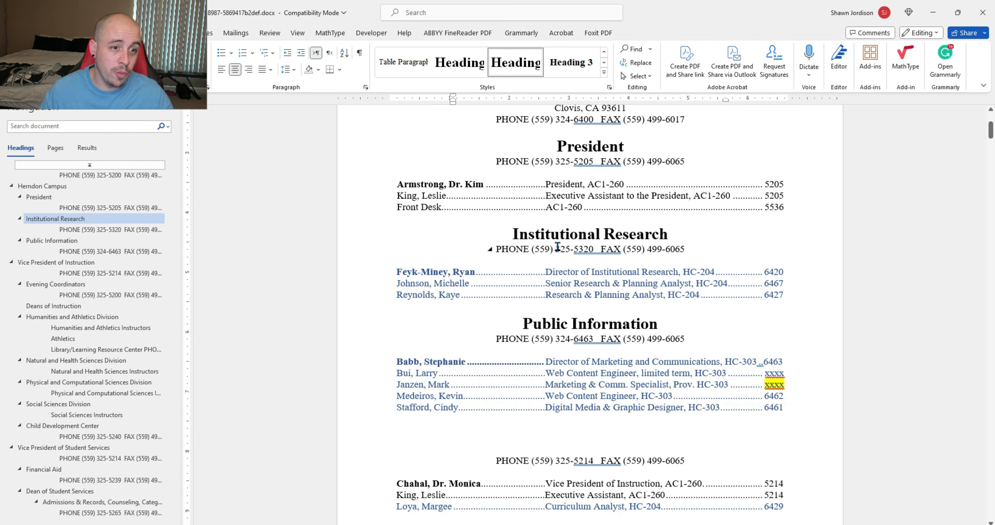
{"action": "left_click", "coordinate": [554, 161]}
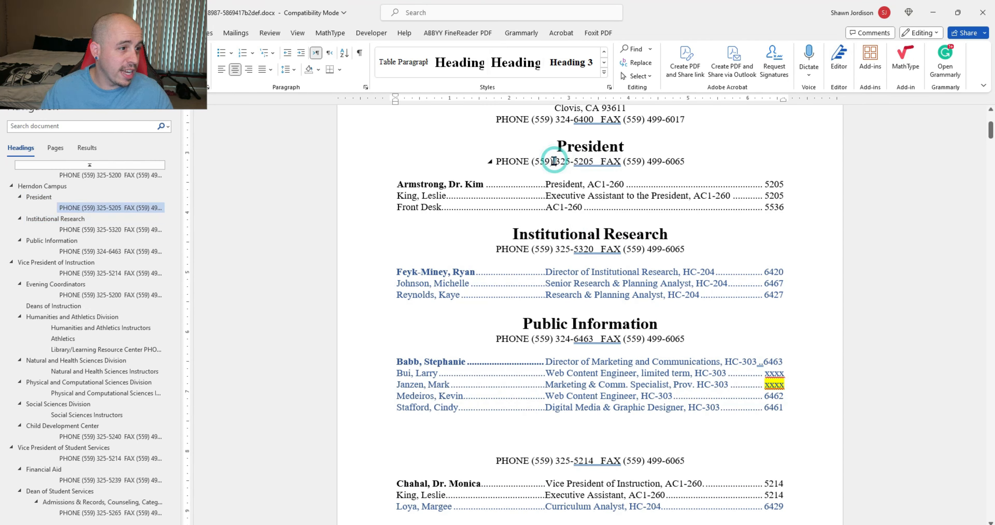
{"action": "scroll", "coordinate": [618, 271], "scroll_direction": "up", "scroll_amount": 5}
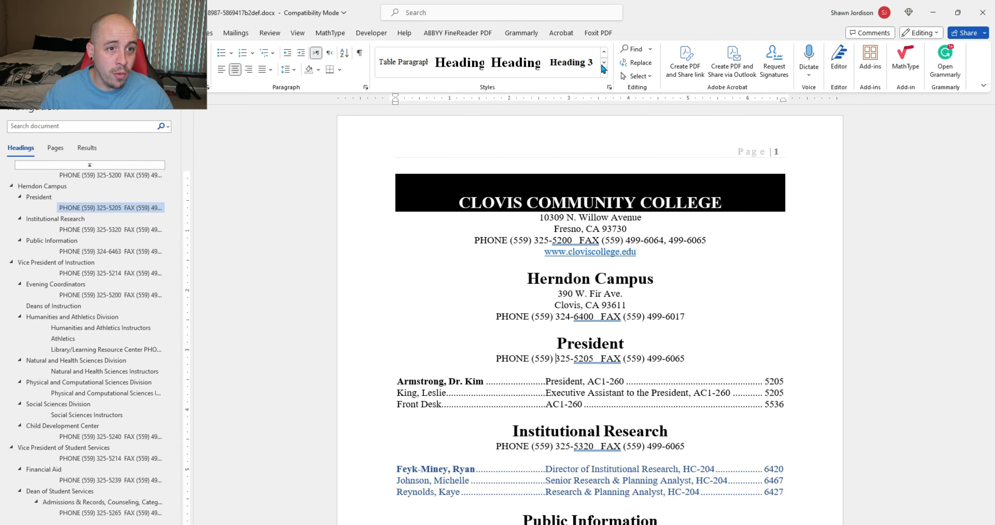
Step: Make the President phone line Normal text and center it
{"action": "left_click", "coordinate": [603, 63]}
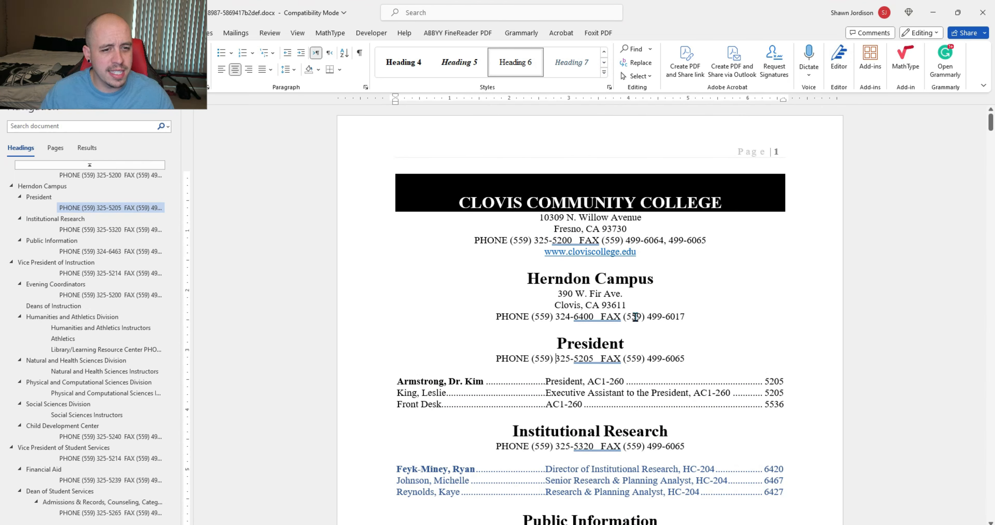
{"action": "left_click", "coordinate": [569, 316]}
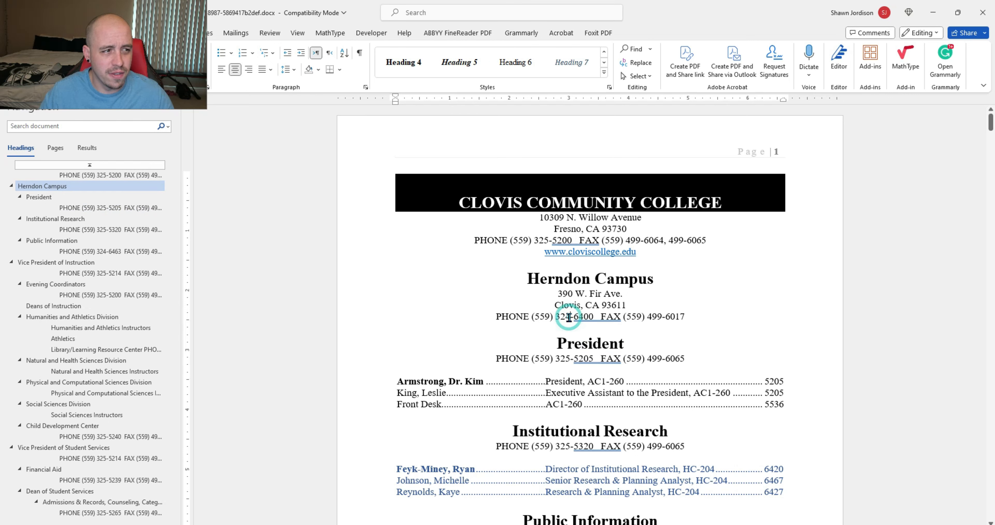
{"action": "left_click", "coordinate": [387, 358]}
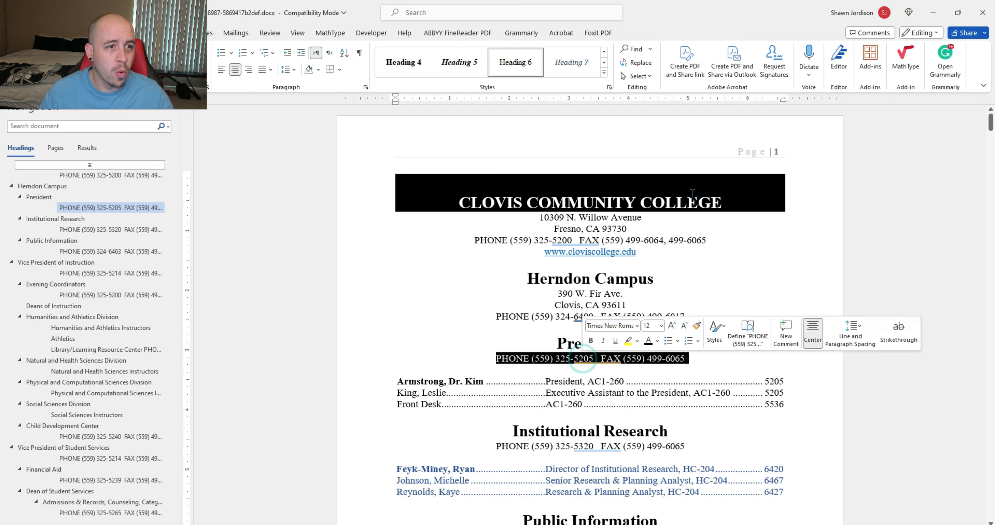
{"action": "left_click", "coordinate": [605, 54]}
{"action": "left_click", "coordinate": [605, 54]}
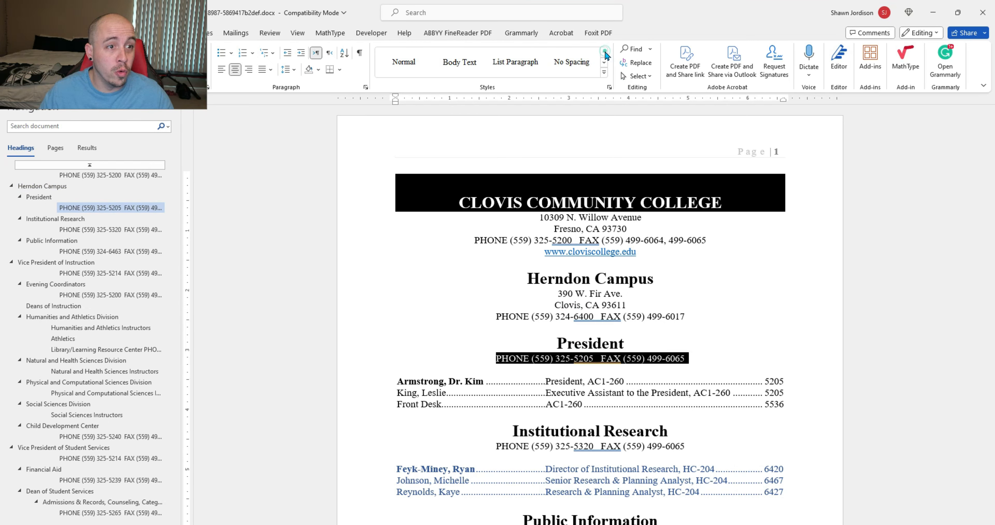
{"action": "left_click", "coordinate": [404, 63]}
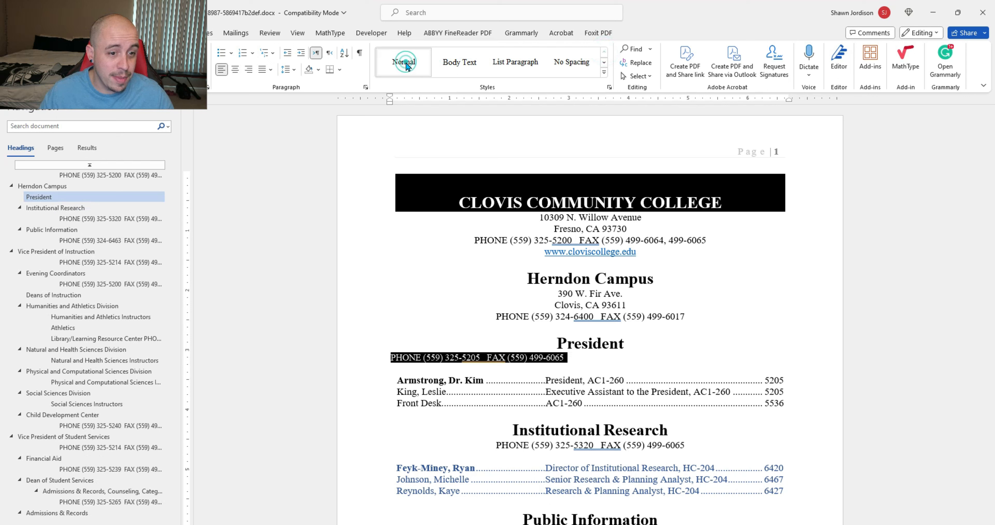
{"action": "left_click", "coordinate": [235, 69]}
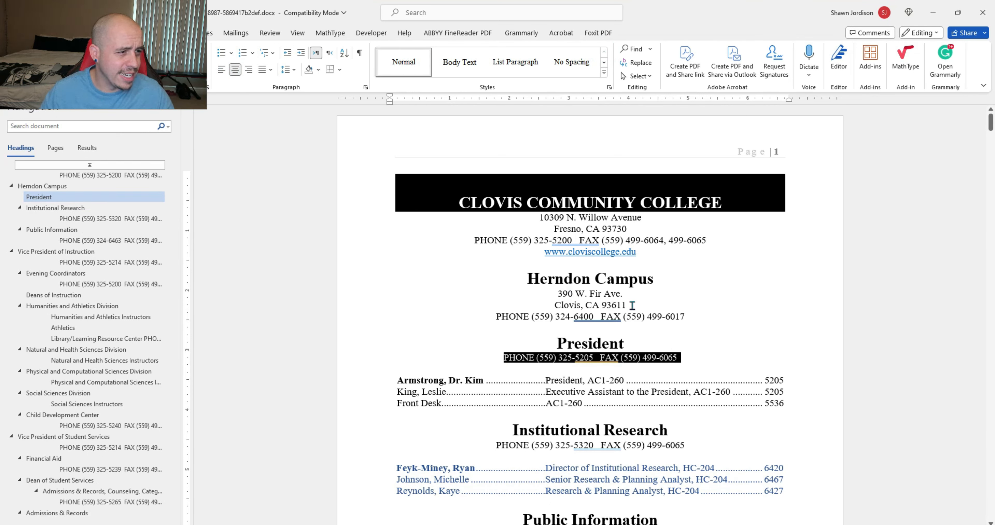
Step: Make the Institutional Research 325-5320 phone line Normal text and center it
{"action": "left_click", "coordinate": [79, 208]}
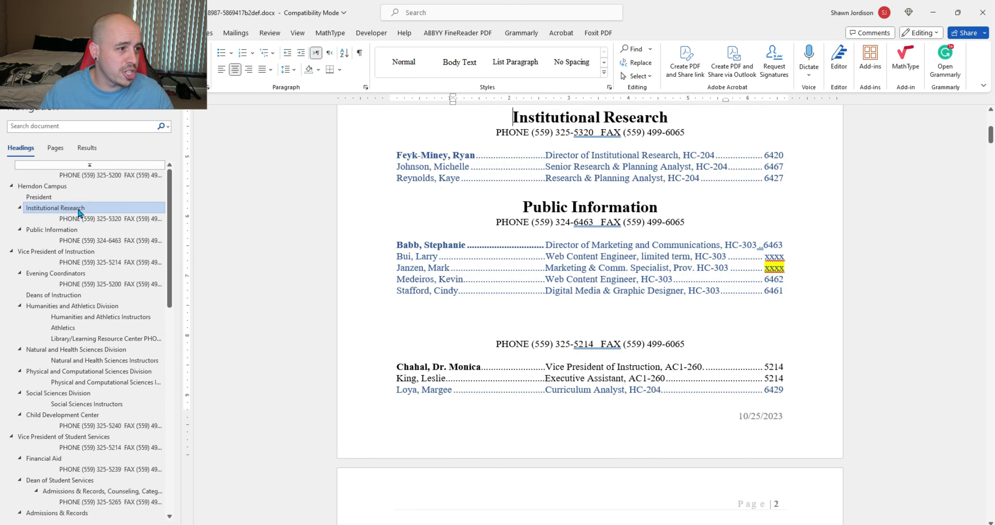
{"action": "left_click", "coordinate": [89, 219]}
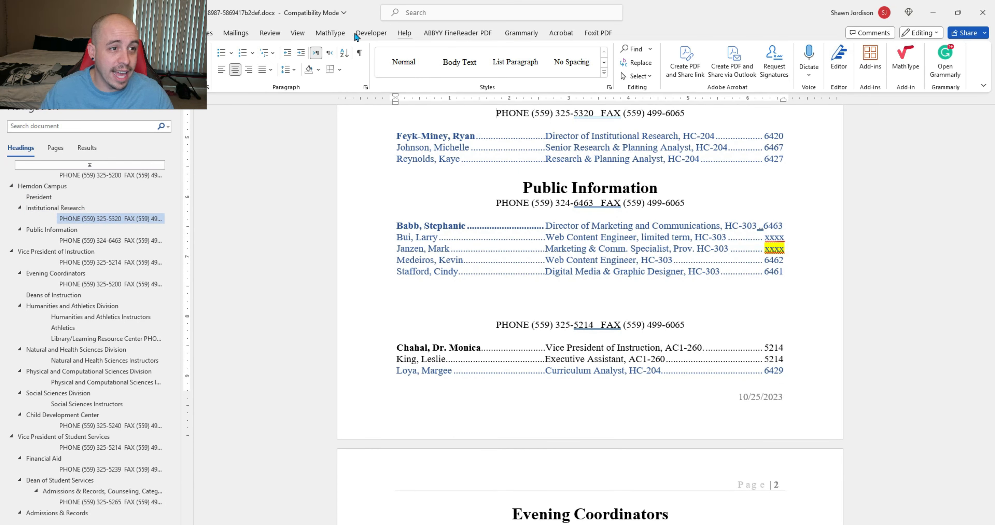
{"action": "left_click", "coordinate": [404, 61]}
{"action": "left_click", "coordinate": [236, 69]}
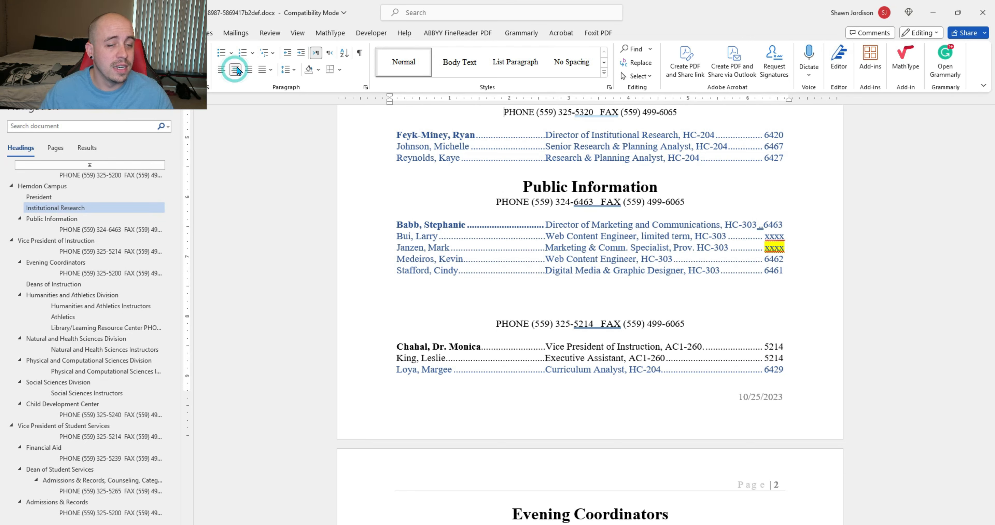
Step: Make the Public Information and 325-5214 phone lines Normal text, centered
{"action": "scroll", "coordinate": [618, 169], "scroll_direction": "up", "scroll_amount": 5}
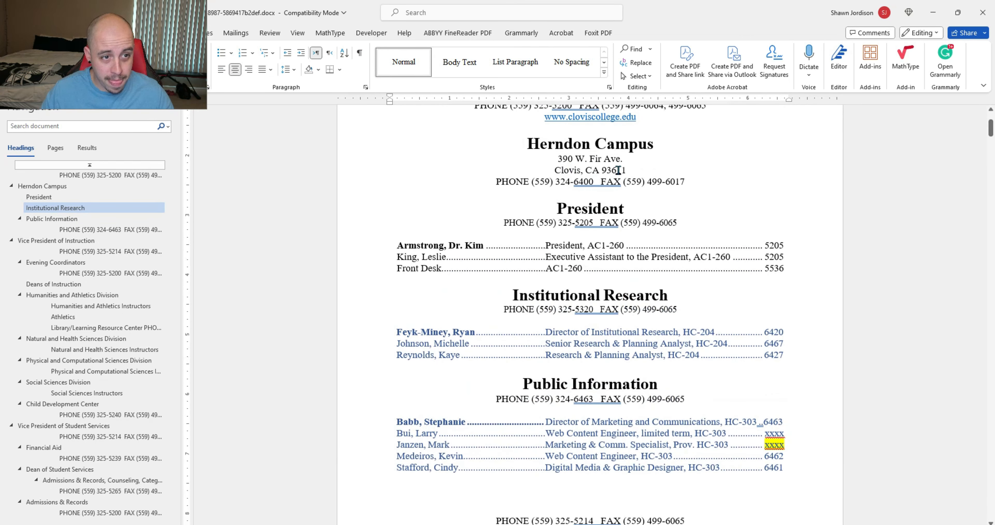
{"action": "left_click", "coordinate": [572, 225]}
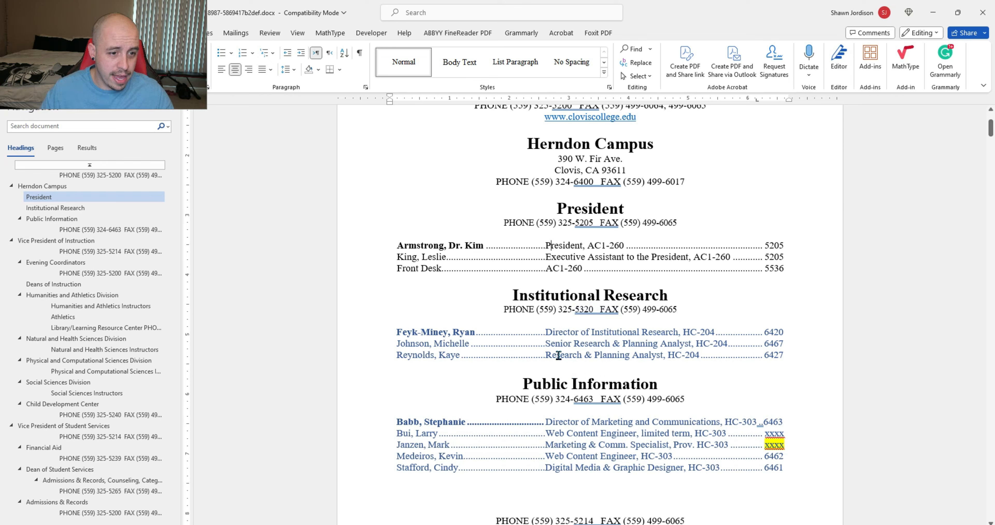
{"action": "left_click", "coordinate": [536, 328]}
{"action": "left_click", "coordinate": [103, 228]}
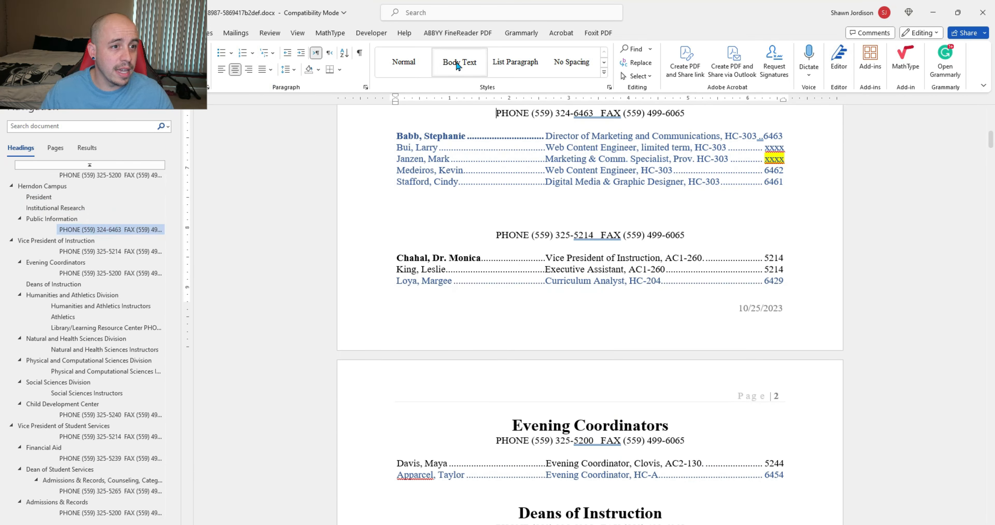
{"action": "left_click", "coordinate": [404, 62]}
{"action": "left_click", "coordinate": [234, 69]}
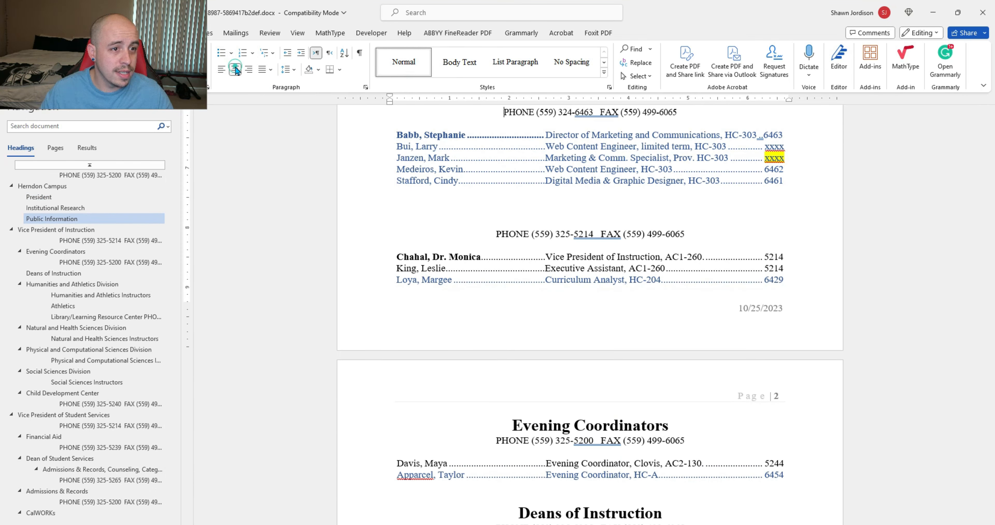
{"action": "left_click", "coordinate": [522, 234]}
{"action": "left_click", "coordinate": [407, 64]}
{"action": "left_click", "coordinate": [234, 70]}
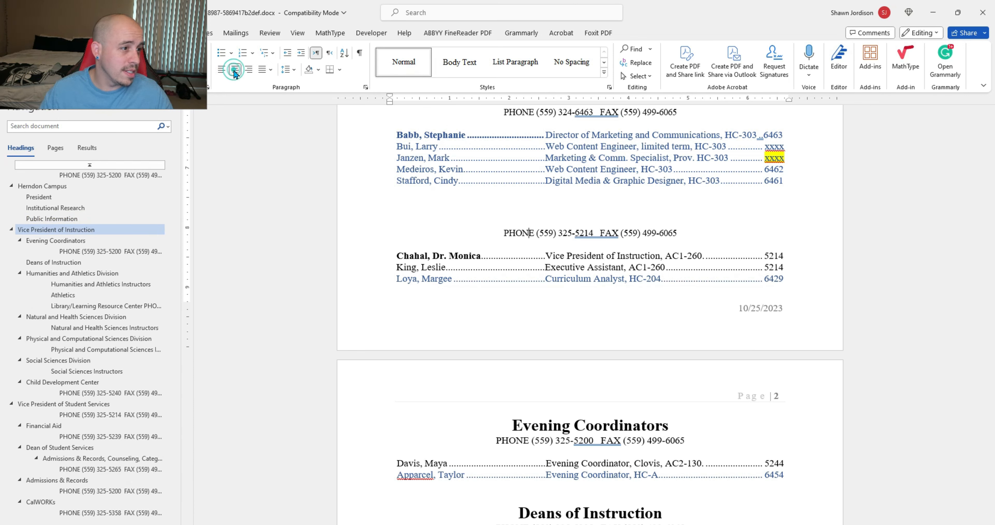
{"action": "scroll", "coordinate": [597, 460], "scroll_direction": "up", "scroll_amount": 9}
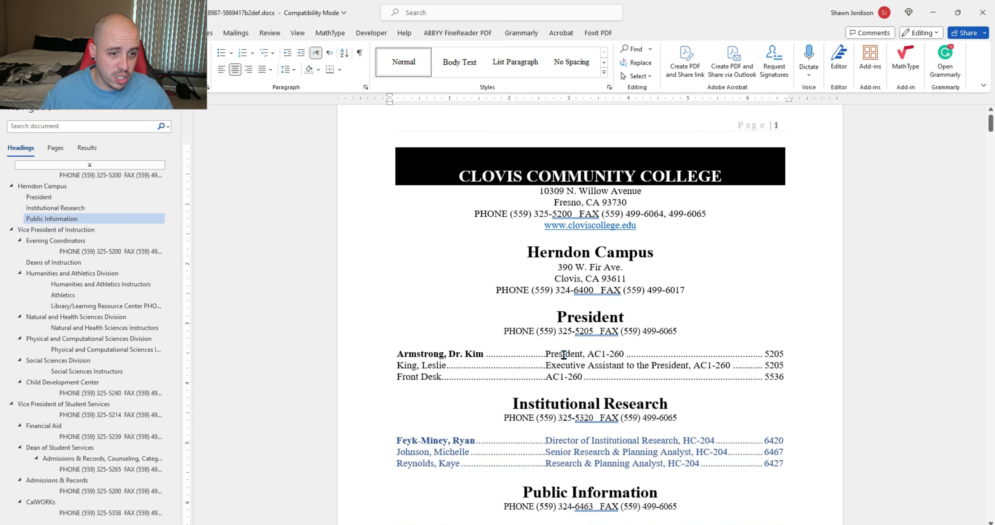
{"action": "scroll", "coordinate": [588, 241], "scroll_direction": "down", "scroll_amount": 1}
Step: Add an empty left-aligned line directly below the President section's phone line
{"action": "left_click", "coordinate": [588, 218]}
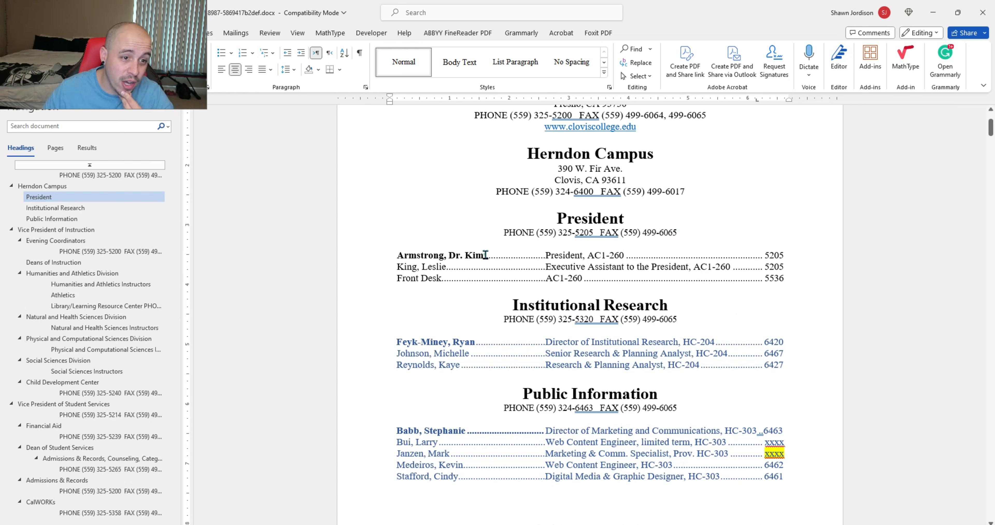
{"action": "left_click_drag", "start_coordinate": [484, 254], "coordinate": [547, 257]}
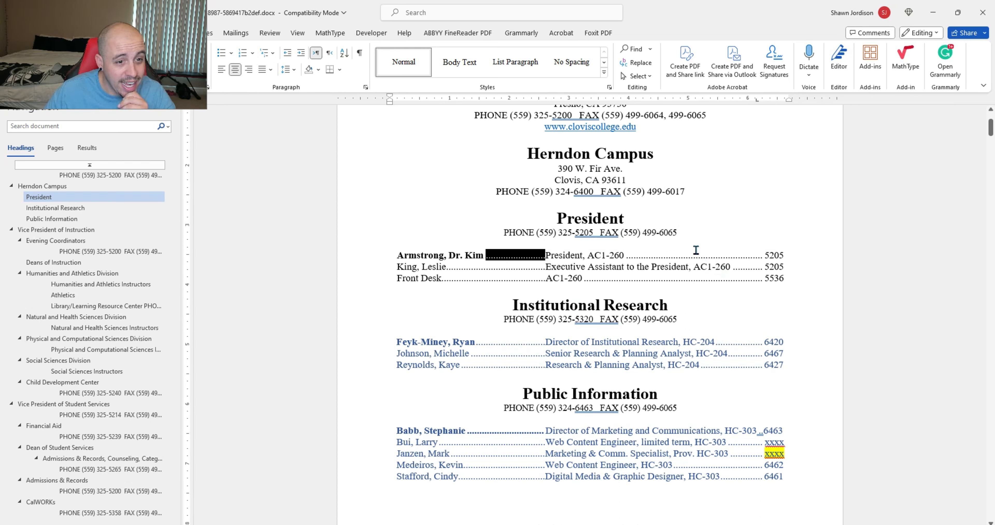
{"action": "left_click", "coordinate": [680, 233]}
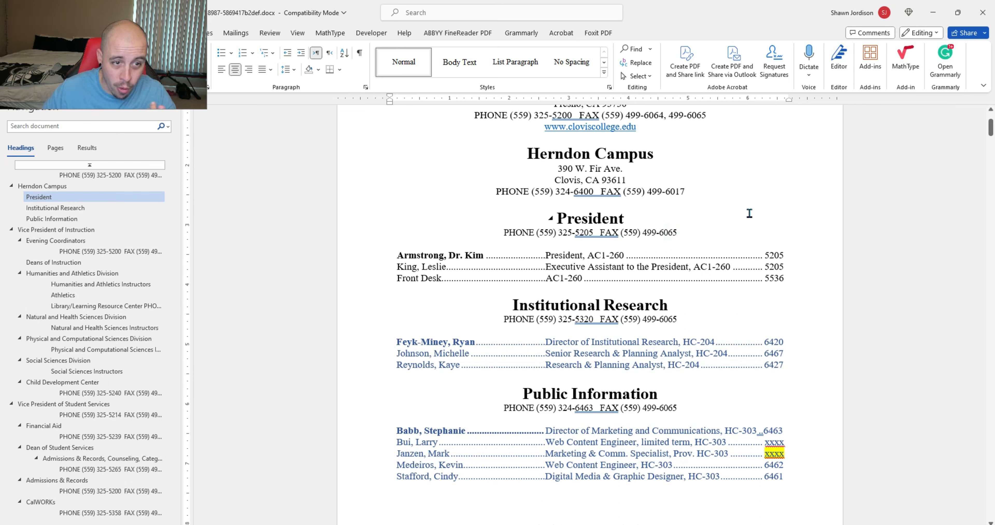
{"action": "key", "text": "Return"}
{"action": "key", "text": "ctrl+l"}
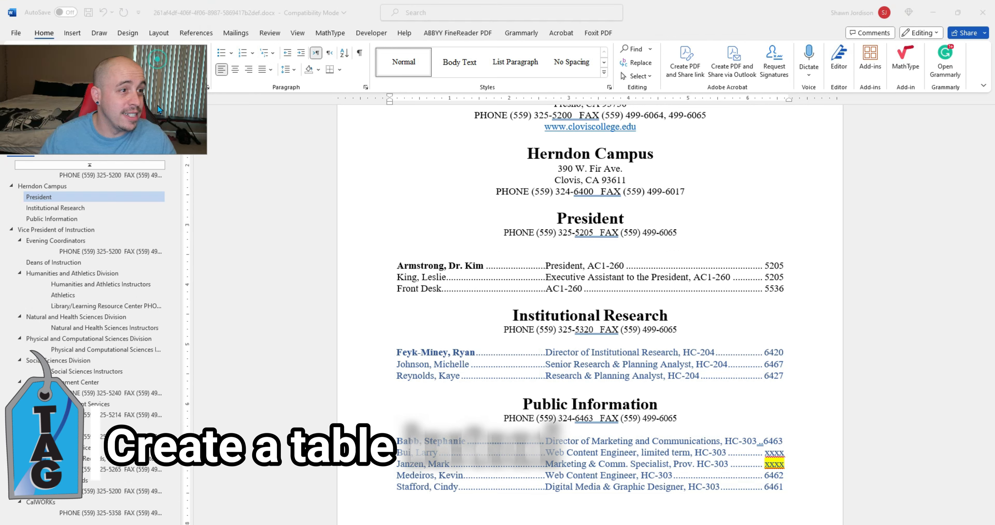
Step: Insert a 3-column, 4-row table and type 'Name' in the first header cell
{"action": "left_click", "coordinate": [72, 33]}
{"action": "left_click", "coordinate": [96, 62]}
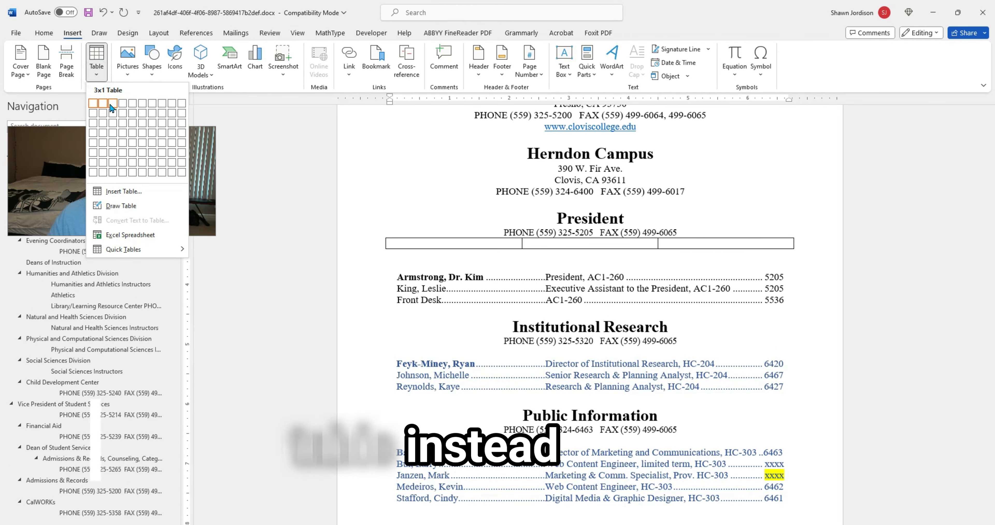
{"action": "left_click", "coordinate": [113, 129]}
{"action": "left_click", "coordinate": [413, 245]}
{"action": "type", "text": "Name"}
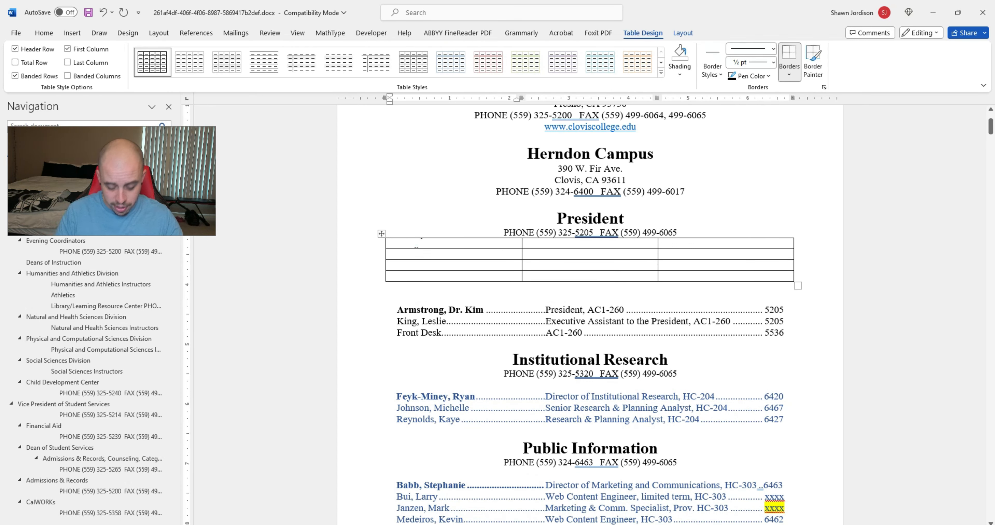
{"action": "key", "text": "Tab"}
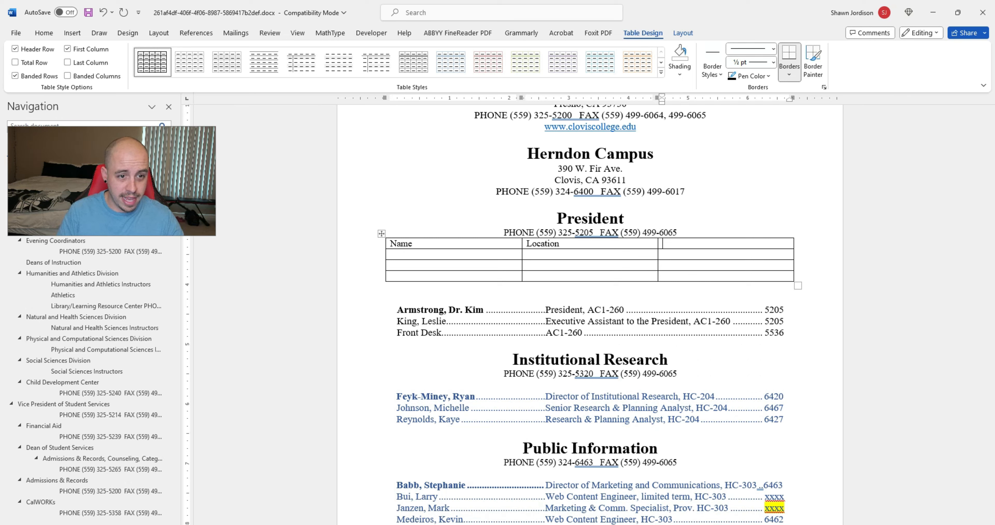
Step: Centre the Name, Location, Extension header row and apply a light banded table style
{"action": "left_click_drag", "start_coordinate": [694, 243], "coordinate": [398, 243]}
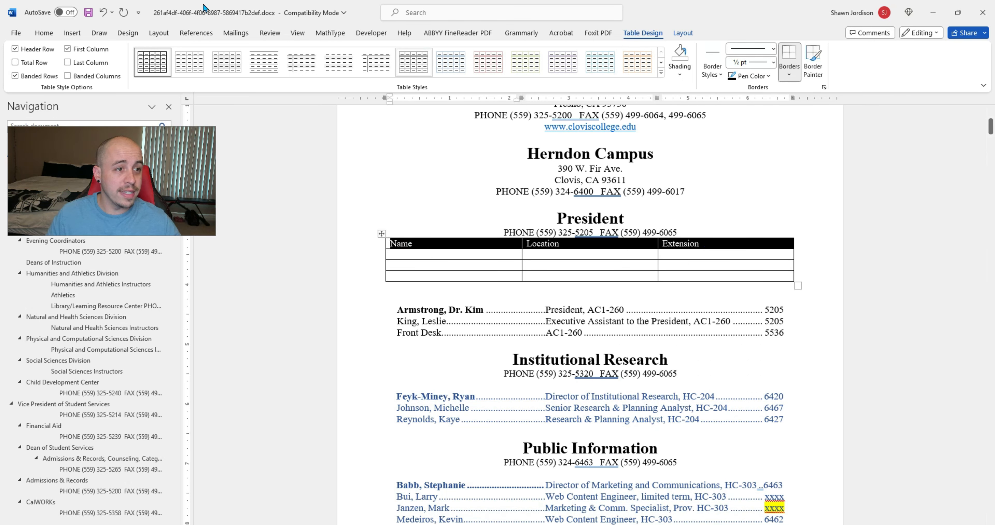
{"action": "left_click", "coordinate": [43, 33]}
{"action": "left_click", "coordinate": [240, 71]}
{"action": "left_click", "coordinate": [643, 33]}
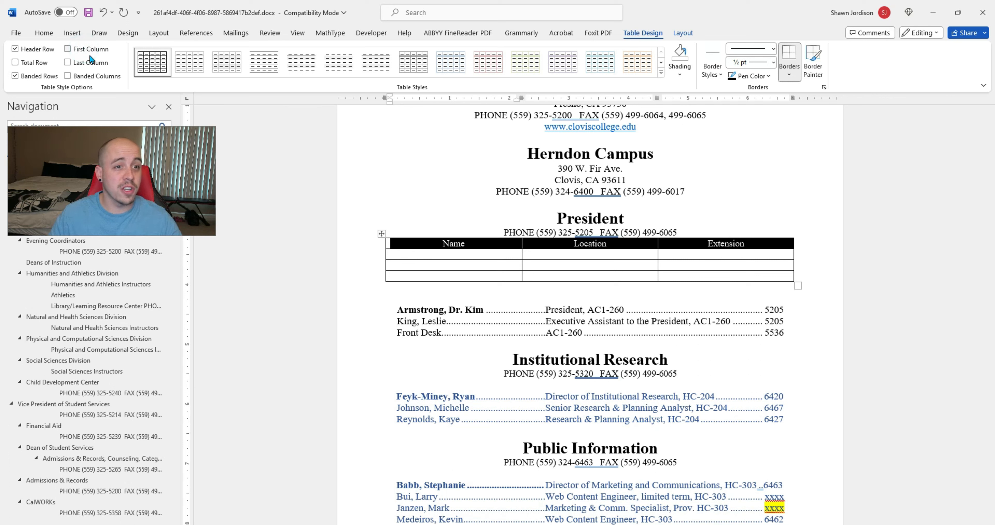
{"action": "left_click", "coordinate": [661, 62]}
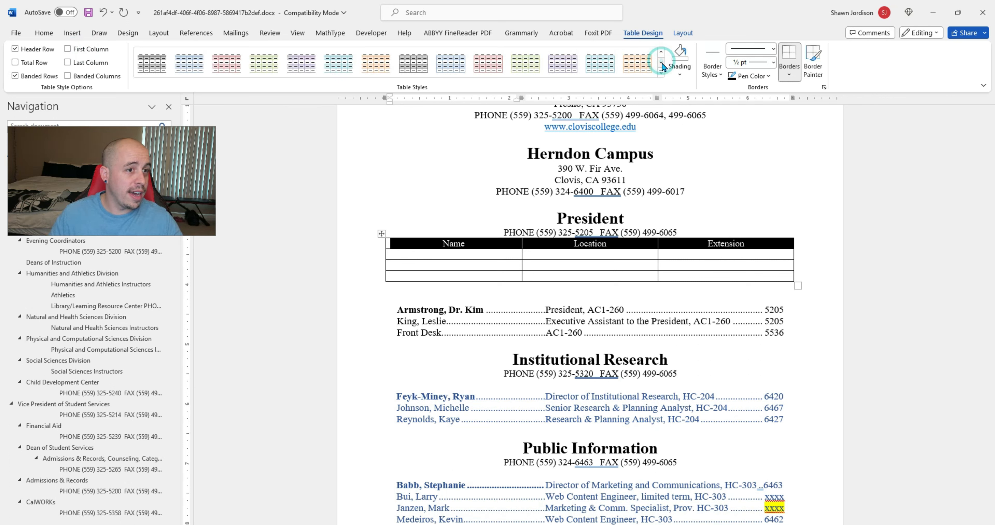
{"action": "left_click", "coordinate": [662, 51]}
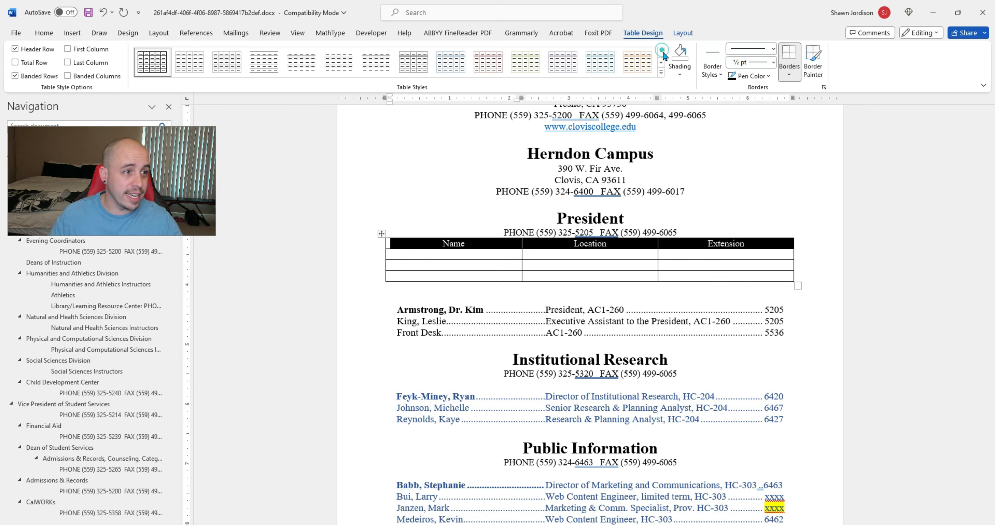
{"action": "left_click", "coordinate": [231, 61]}
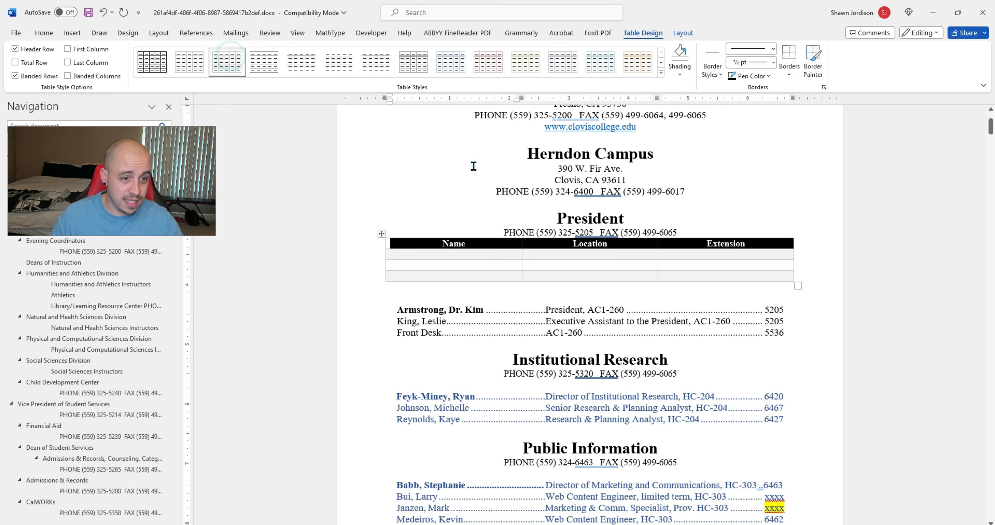
Step: Move the first entry's name, location 'President, AC1-260' and extension 5205 into row one
{"action": "left_click_drag", "start_coordinate": [398, 309], "coordinate": [466, 313]}
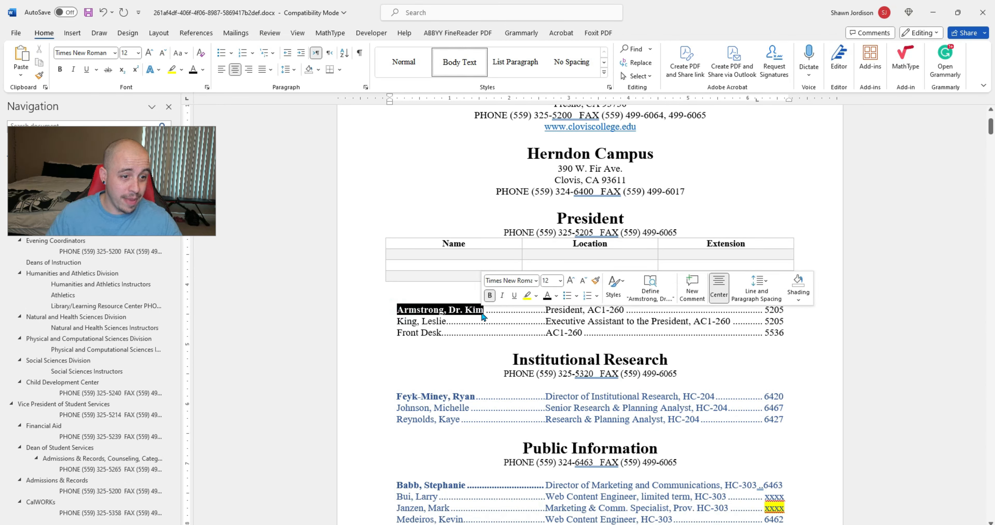
{"action": "key", "text": "ctrl+x"}
{"action": "left_click", "coordinate": [448, 256]}
{"action": "key", "text": "ctrl+v"}
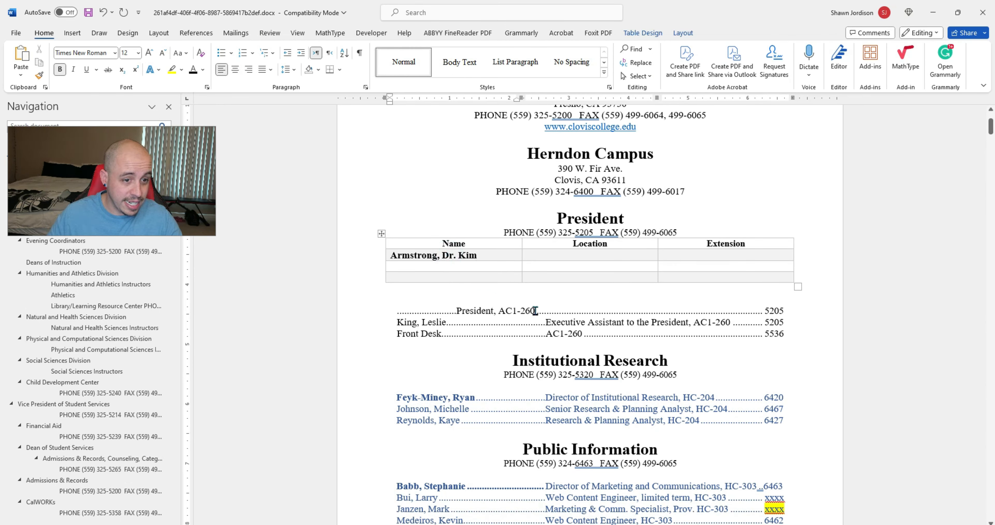
{"action": "left_click_drag", "start_coordinate": [536, 311], "coordinate": [396, 311]}
{"action": "key", "text": "ctrl+x"}
{"action": "left_click", "coordinate": [567, 255]}
{"action": "key", "text": "ctrl+v"}
{"action": "double_click", "coordinate": [774, 311]}
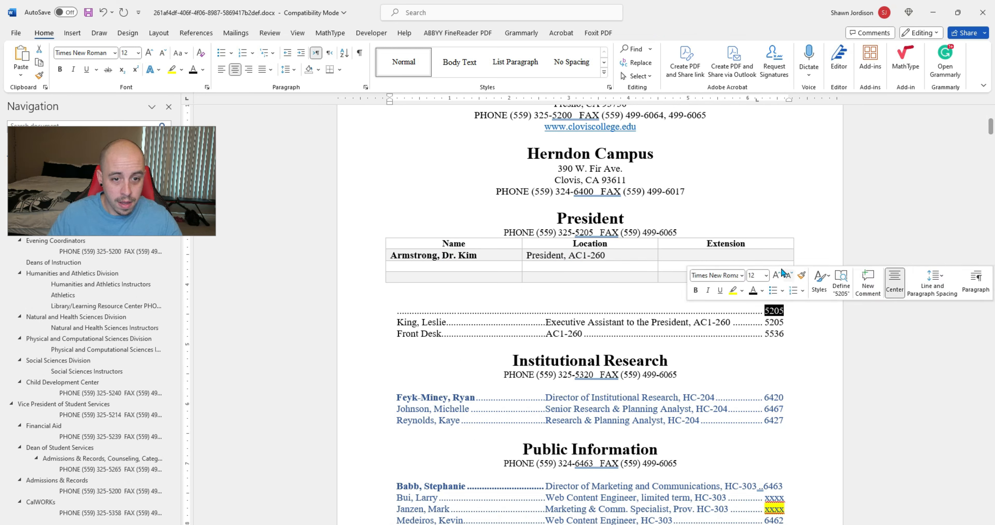
{"action": "left_click", "coordinate": [705, 256]}
{"action": "key", "text": "ctrl+v"}
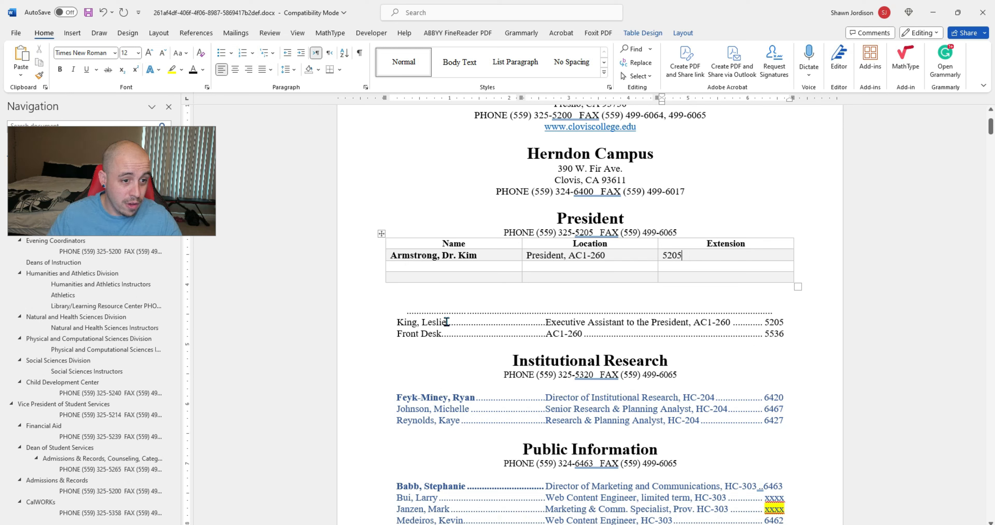
Step: Move the second entry's name, job title and room, and extension 5205 into row two
{"action": "key", "text": "ctrl+x"}
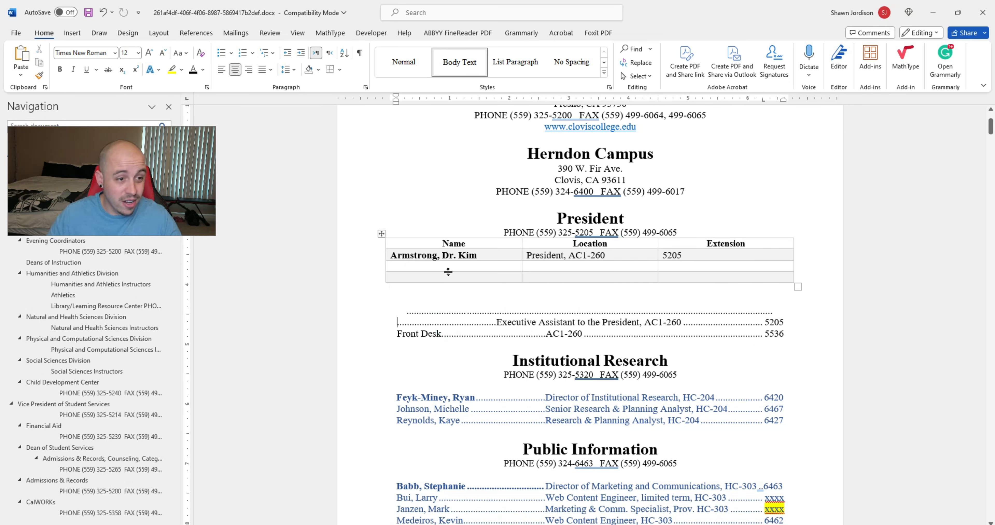
{"action": "left_click", "coordinate": [443, 267]}
{"action": "key", "text": "ctrl+v"}
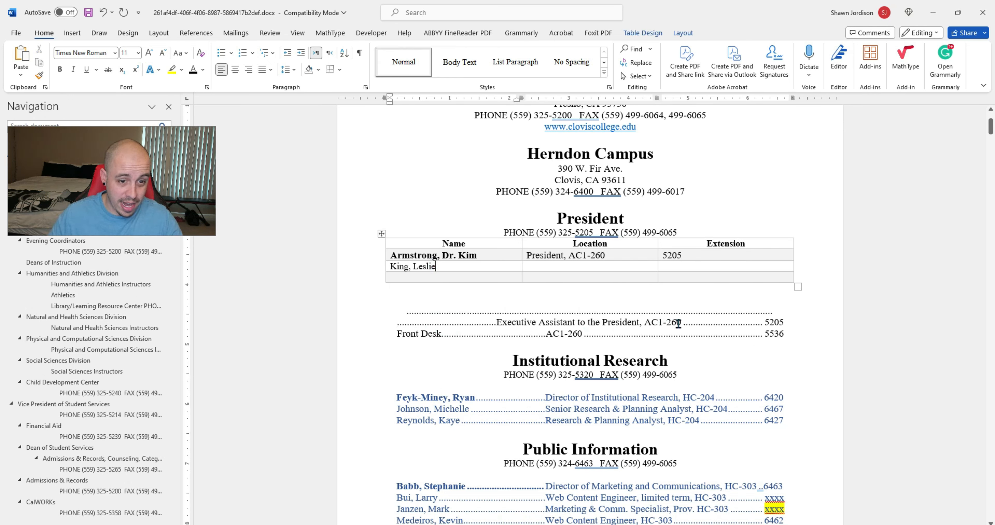
{"action": "left_click_drag", "start_coordinate": [681, 323], "coordinate": [497, 322]}
{"action": "key", "text": "ctrl+x"}
{"action": "left_click", "coordinate": [557, 265]}
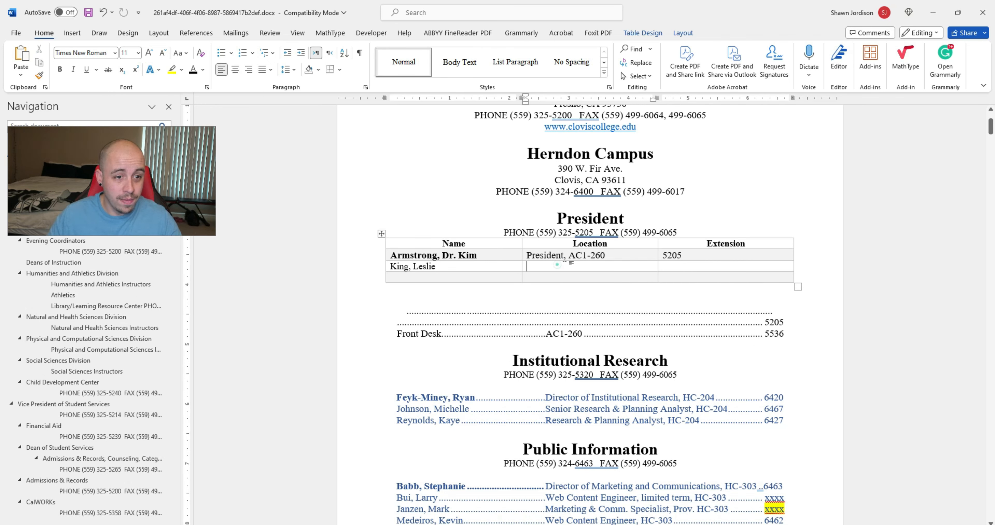
{"action": "key", "text": "ctrl+v"}
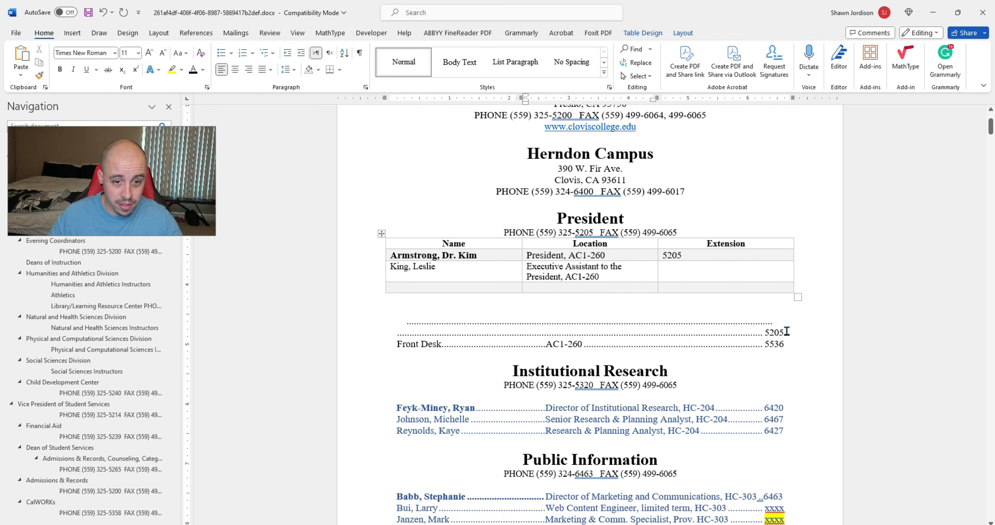
{"action": "left_click_drag", "start_coordinate": [787, 331], "coordinate": [765, 332]}
{"action": "key", "text": "ctrl+x"}
{"action": "left_click", "coordinate": [678, 269]}
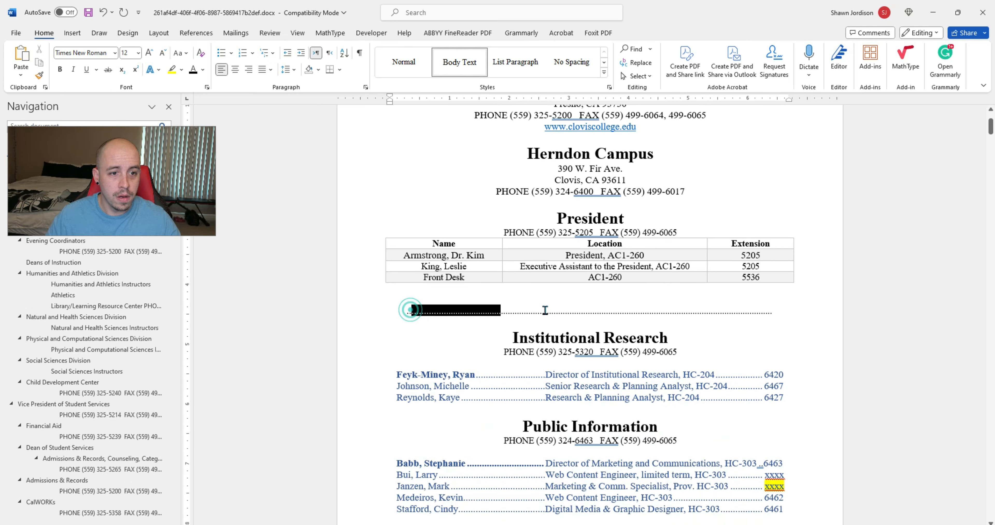
Step: Delete the leftover dotted-leader lines and the empty line below the President table
{"action": "left_click_drag", "start_coordinate": [411, 311], "coordinate": [775, 310]}
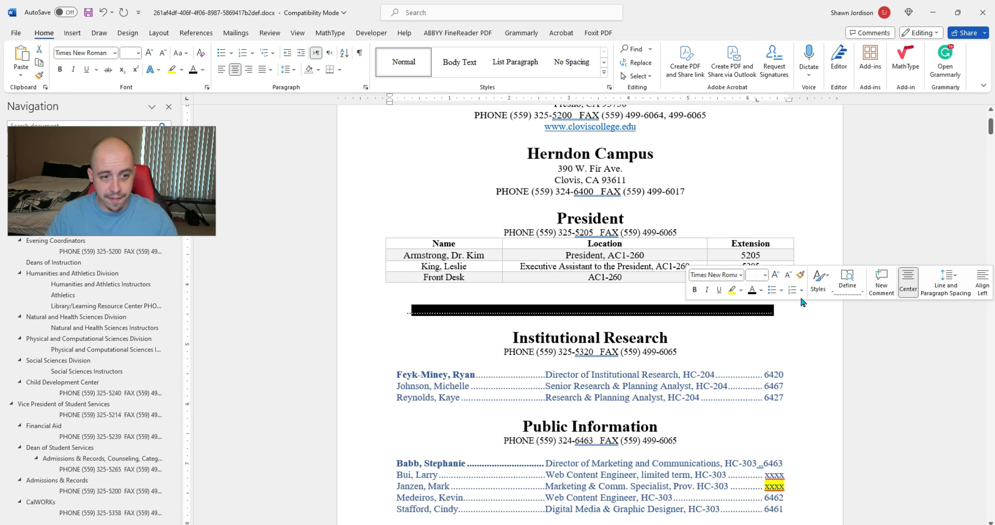
{"action": "key", "text": "Delete"}
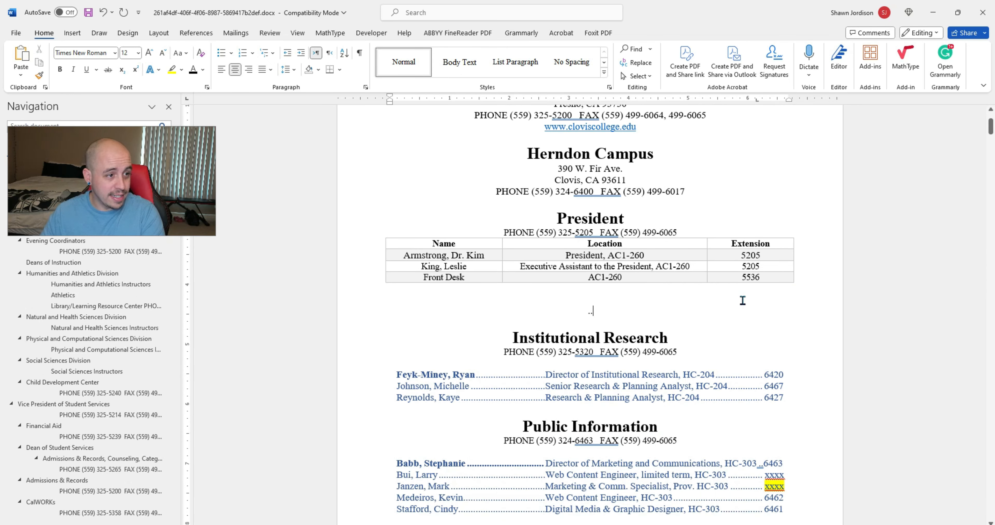
{"action": "key", "text": "BackSpace"}
{"action": "key", "text": "BackSpace"}
{"action": "key", "text": "BackSpace"}
{"action": "key", "text": "BackSpace"}
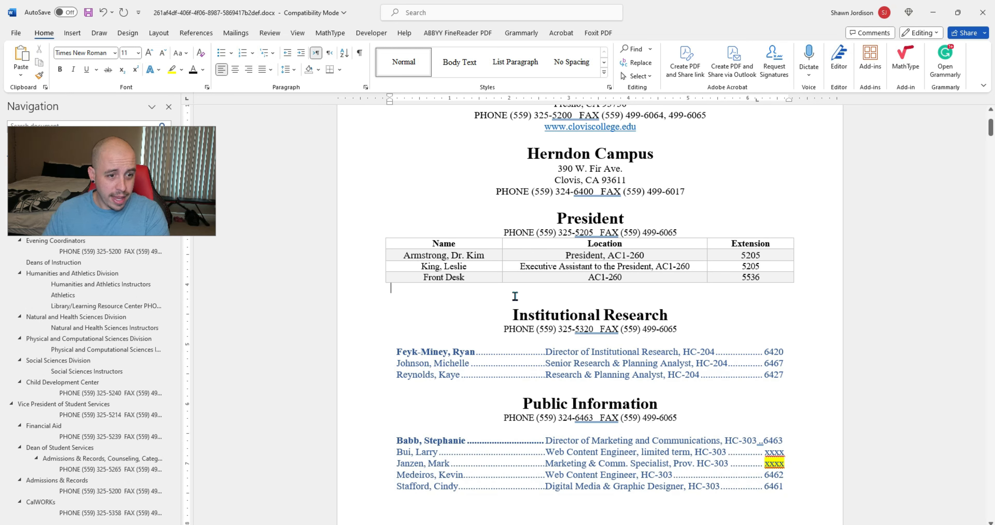
{"action": "left_click", "coordinate": [515, 296]}
{"action": "key", "text": "Delete"}
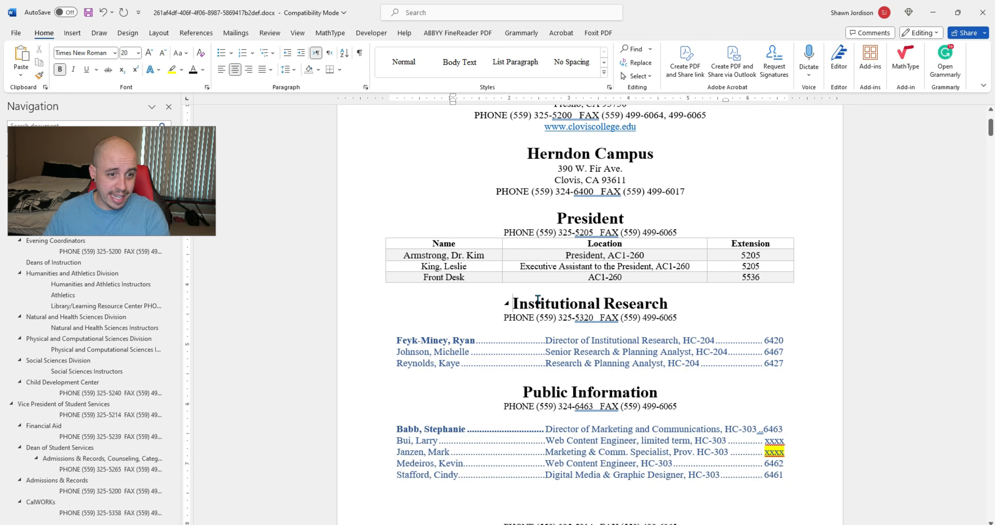
{"action": "left_click", "coordinate": [680, 233]}
Step: Paste a copy of the President table under the Institutional Research phone line, with a blank line above
{"action": "key", "text": "Return"}
{"action": "scroll", "coordinate": [587, 298], "scroll_direction": "up", "scroll_amount": 2}
{"action": "scroll", "coordinate": [586, 299], "scroll_direction": "down", "scroll_amount": 4}
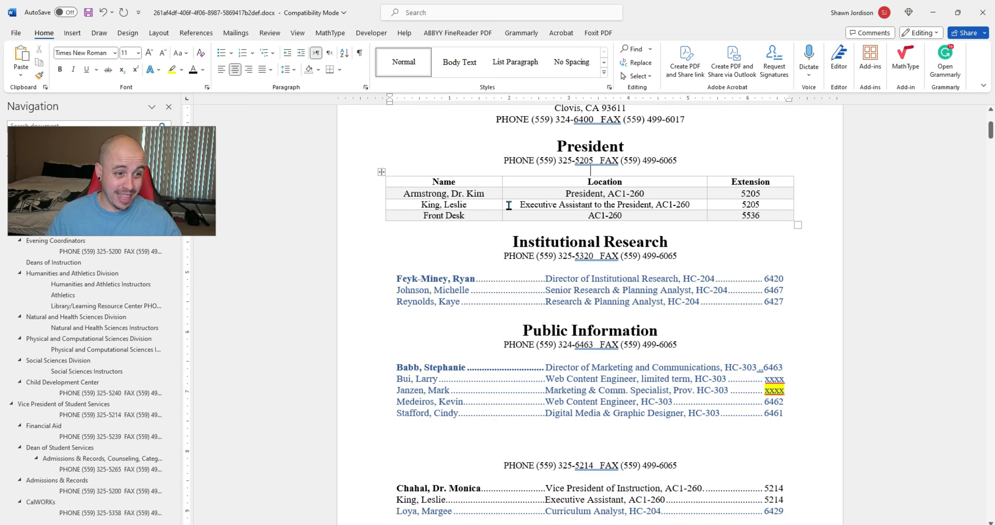
{"action": "left_click", "coordinate": [382, 172]}
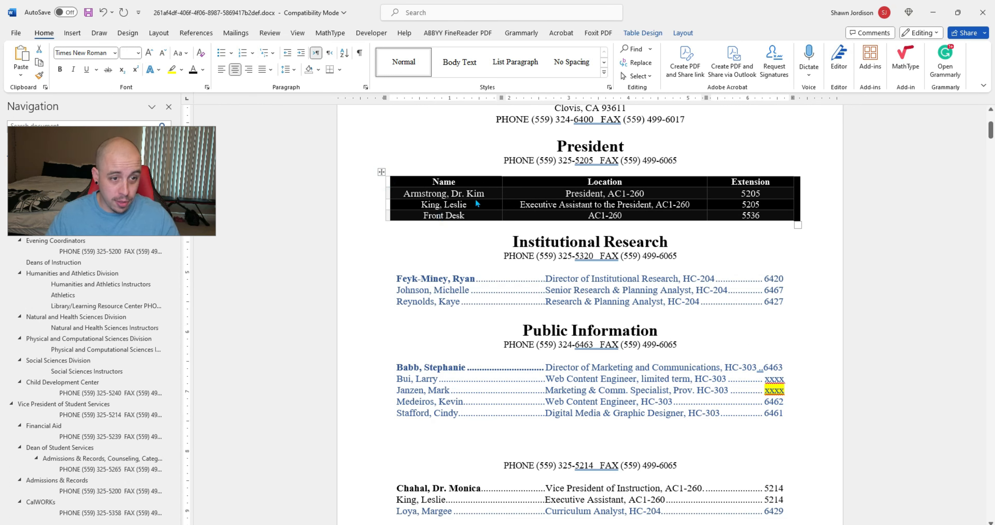
{"action": "left_click", "coordinate": [706, 258]}
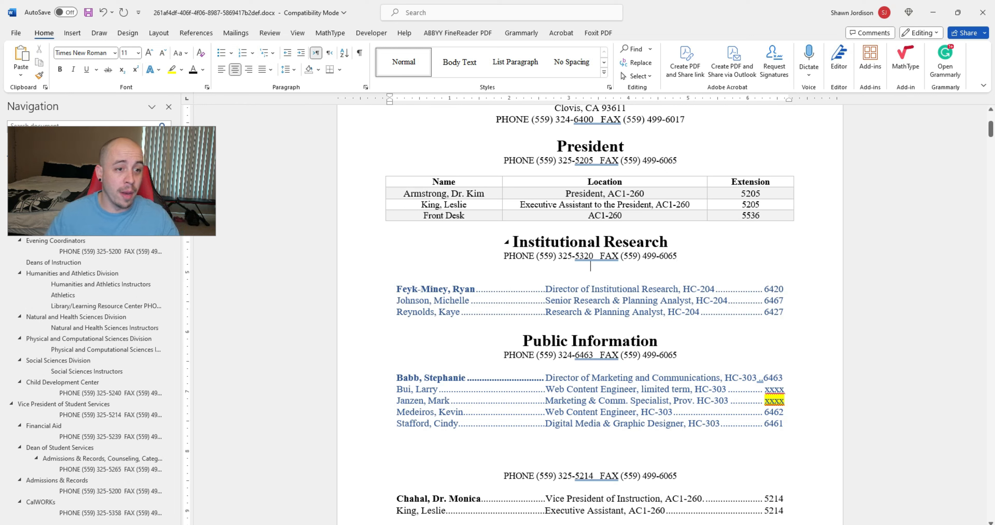
{"action": "key", "text": "ctrl+v"}
{"action": "left_click", "coordinate": [680, 255]}
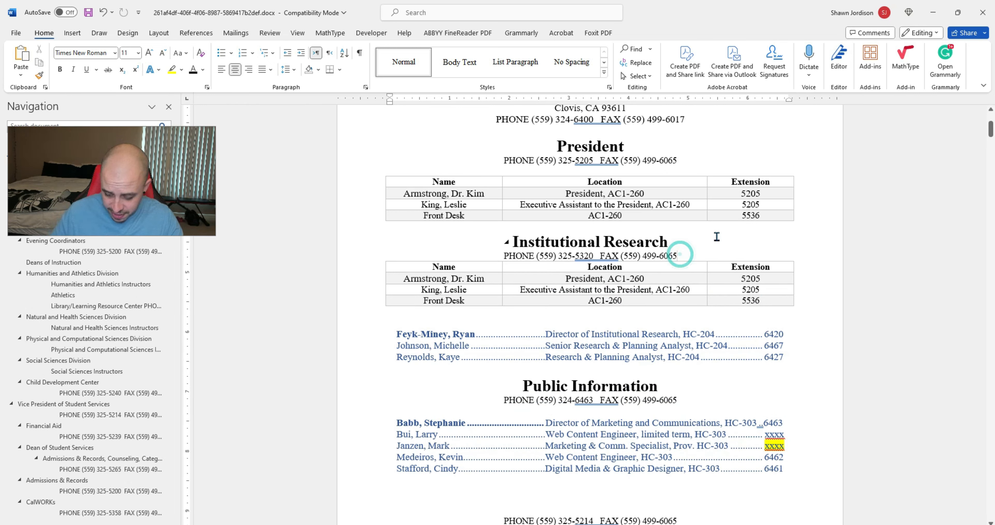
{"action": "key", "text": "Return"}
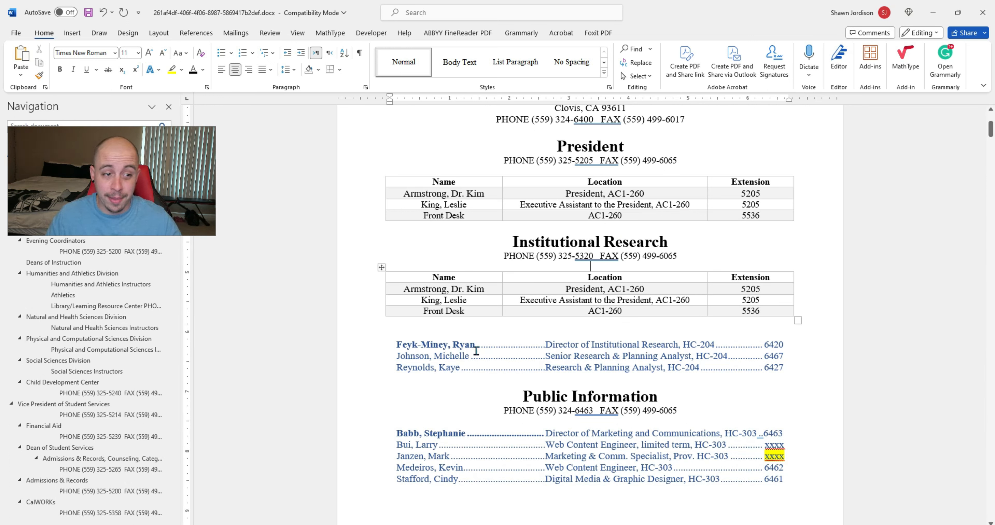
Step: Delete the leftover dotted lines beneath the Institutional Research table
{"action": "scroll", "coordinate": [653, 322], "scroll_direction": "down", "scroll_amount": 5}
{"action": "scroll", "coordinate": [623, 170], "scroll_direction": "up", "scroll_amount": 3}
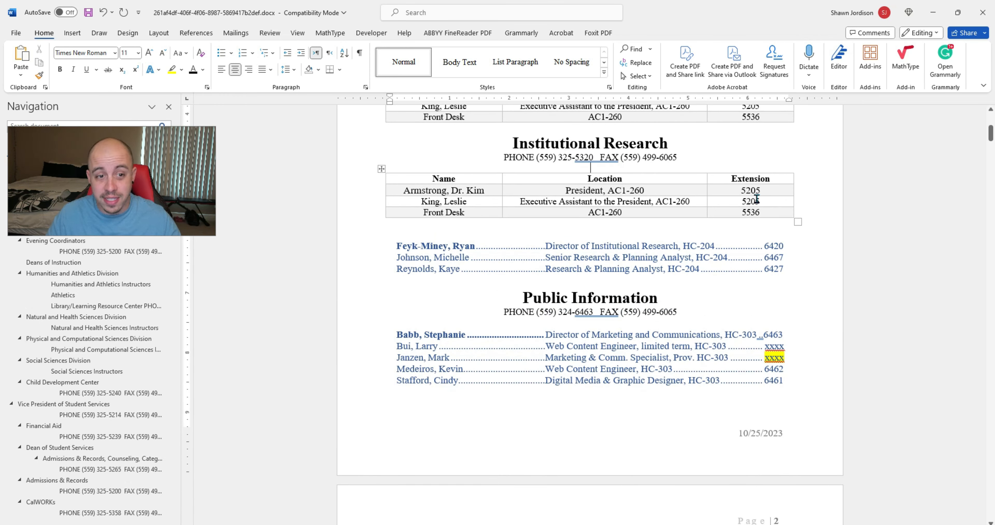
{"action": "scroll", "coordinate": [766, 316], "scroll_direction": "up", "scroll_amount": 3}
{"action": "left_click_drag", "start_coordinate": [773, 366], "coordinate": [371, 346]}
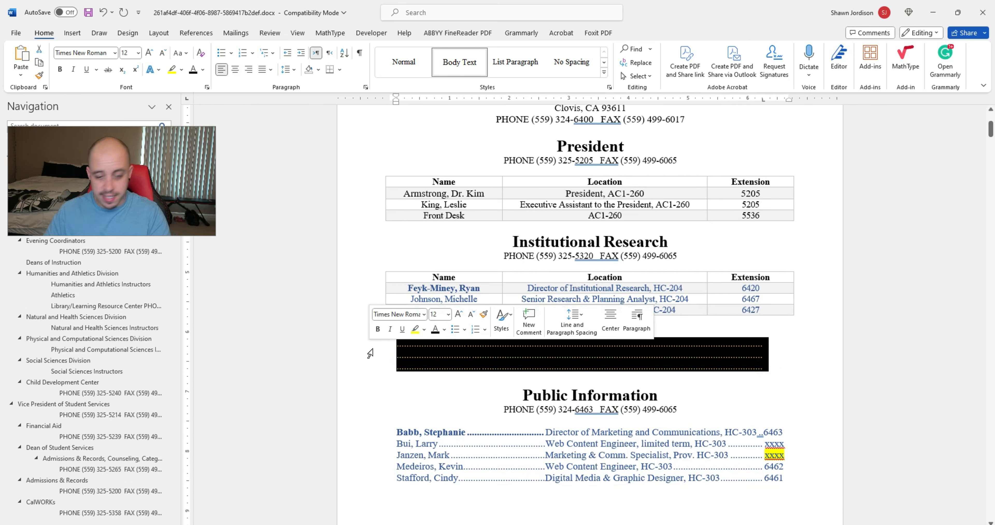
{"action": "key", "text": "Delete"}
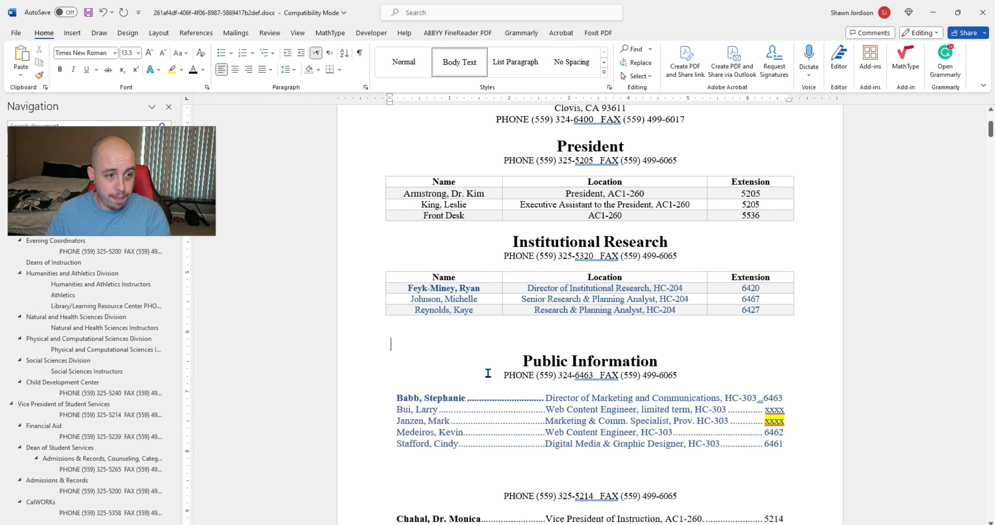
{"action": "key", "text": "BackSpace"}
Step: Make the table's data rows black and add an empty line below the Public Information phone line
{"action": "left_click_drag", "start_coordinate": [392, 288], "coordinate": [788, 311]}
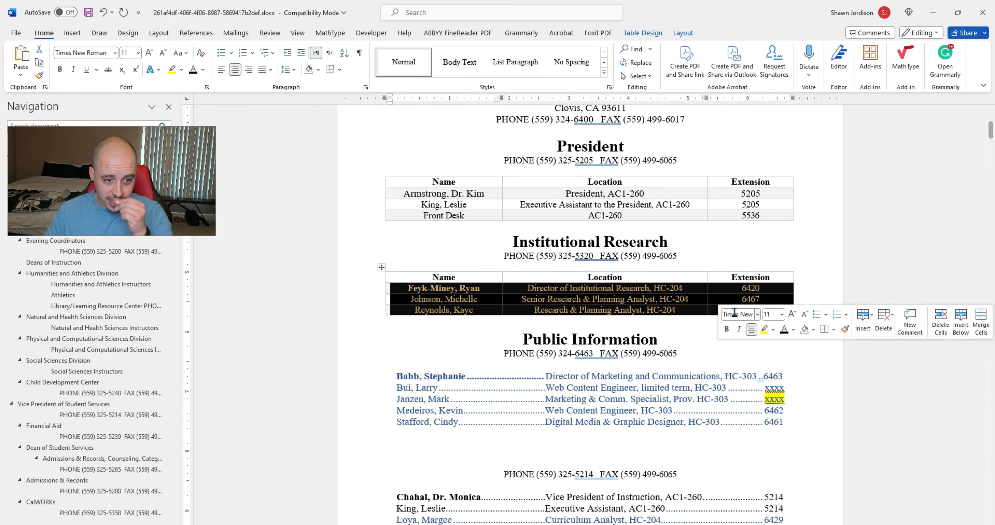
{"action": "left_click", "coordinate": [193, 73]}
{"action": "left_click", "coordinate": [709, 244]}
{"action": "scroll", "coordinate": [709, 244], "scroll_direction": "down", "scroll_amount": 3}
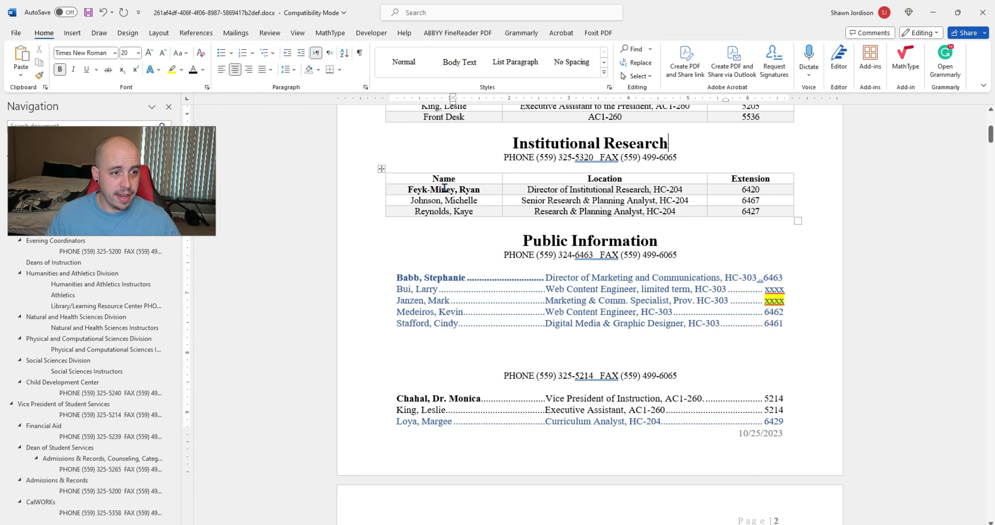
{"action": "left_click", "coordinate": [695, 251]}
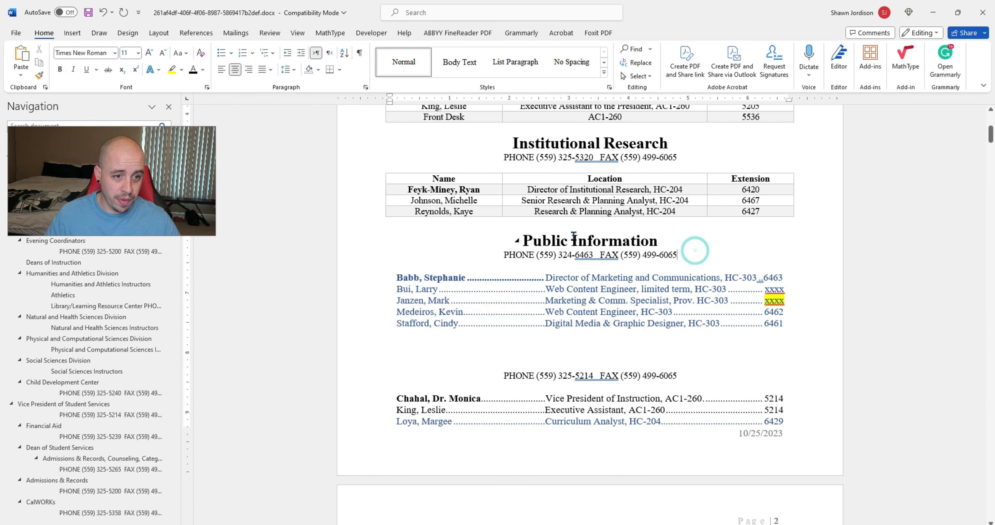
{"action": "key", "text": "Return"}
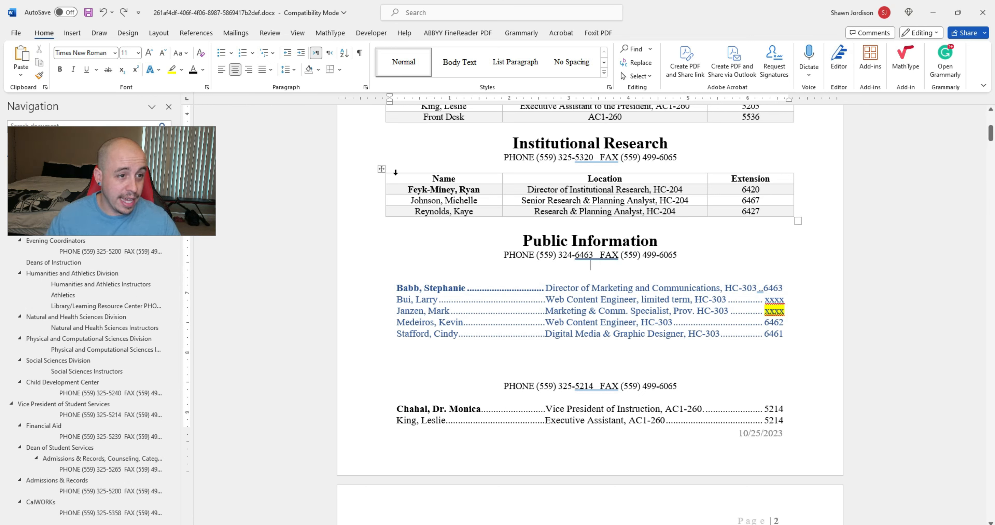
Step: Paste the copied table under Public Information, fill row two's location and set its extension to xx
{"action": "key", "text": "ctrl+v"}
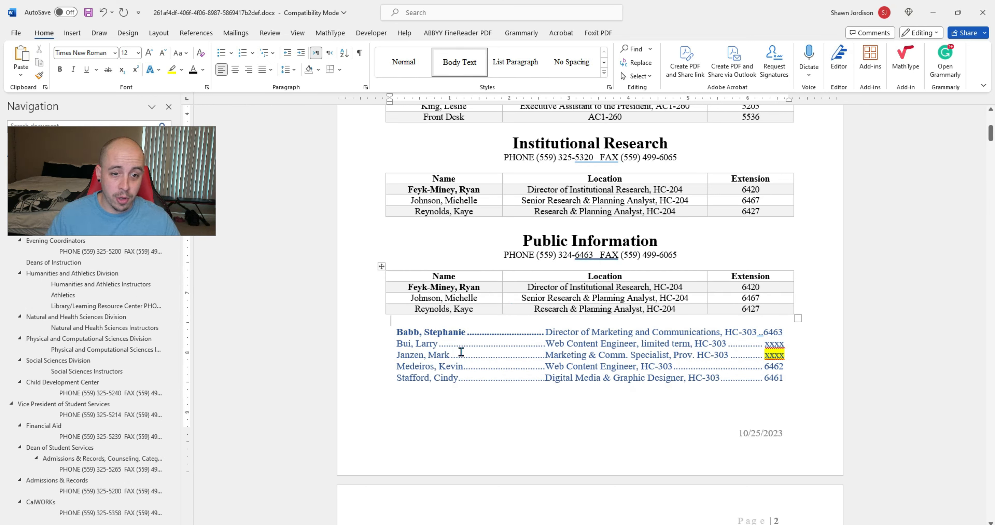
{"action": "scroll", "coordinate": [469, 351], "scroll_direction": "up", "scroll_amount": 3}
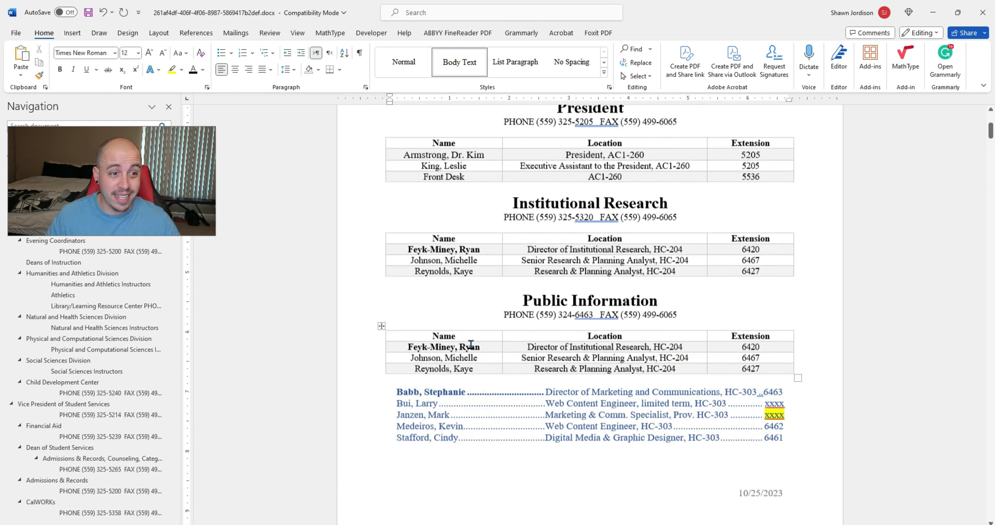
{"action": "right_click", "coordinate": [585, 312]}
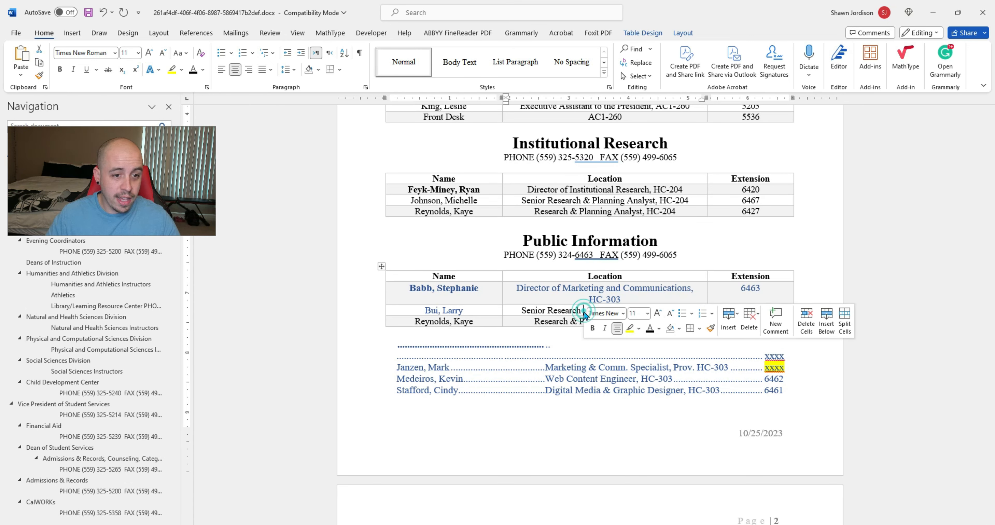
{"action": "triple_click", "coordinate": [575, 311]}
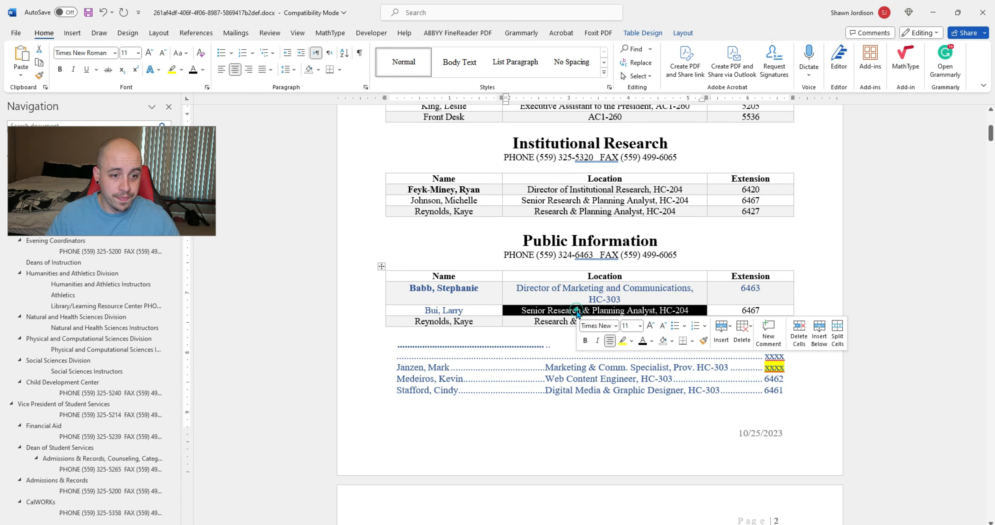
{"action": "type", "text": "Web Content Engineer, limited term, HC-303"}
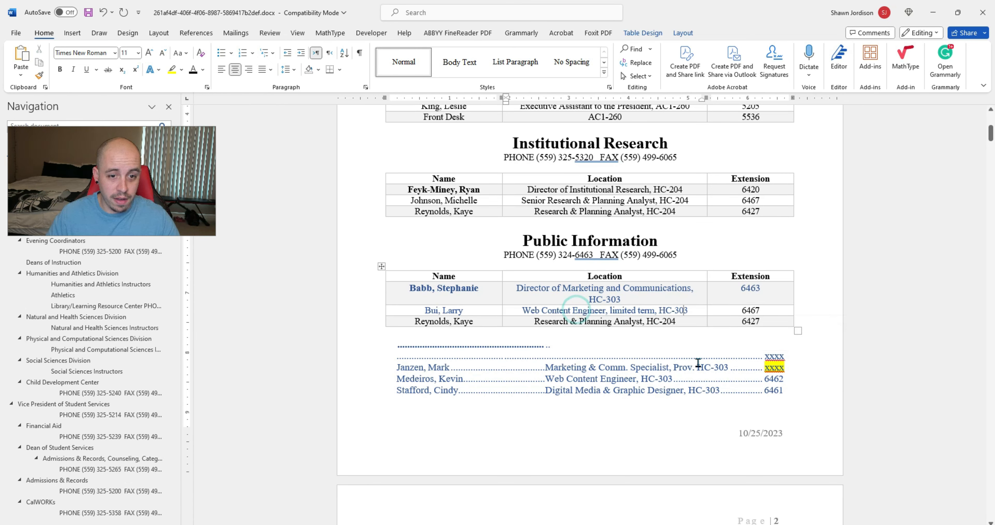
{"action": "double_click", "coordinate": [755, 310]}
{"action": "type", "text": "xxxx"}
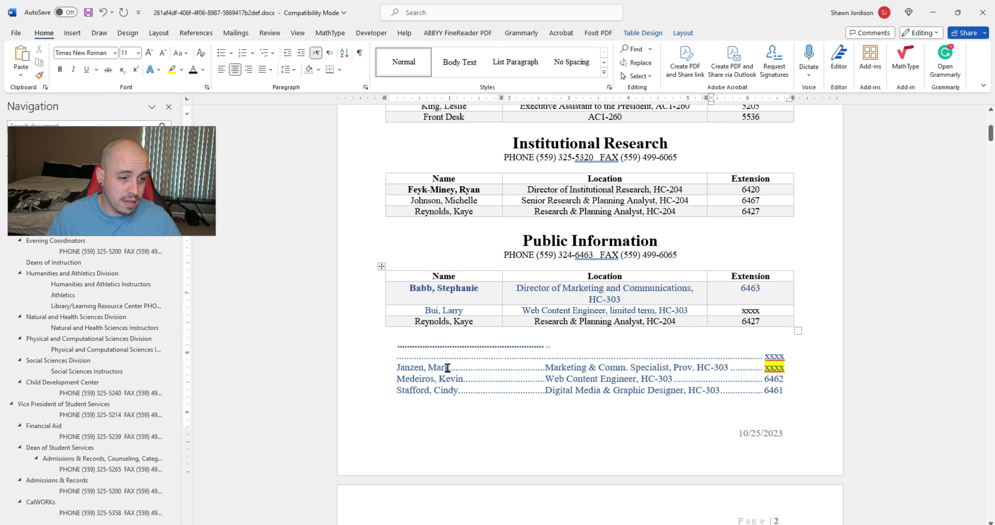
Step: Move the third staff name and marketing specialist location into row three, extension set to xx
{"action": "left_click_drag", "start_coordinate": [450, 367], "coordinate": [397, 367]}
{"action": "key", "text": "BackSpace"}
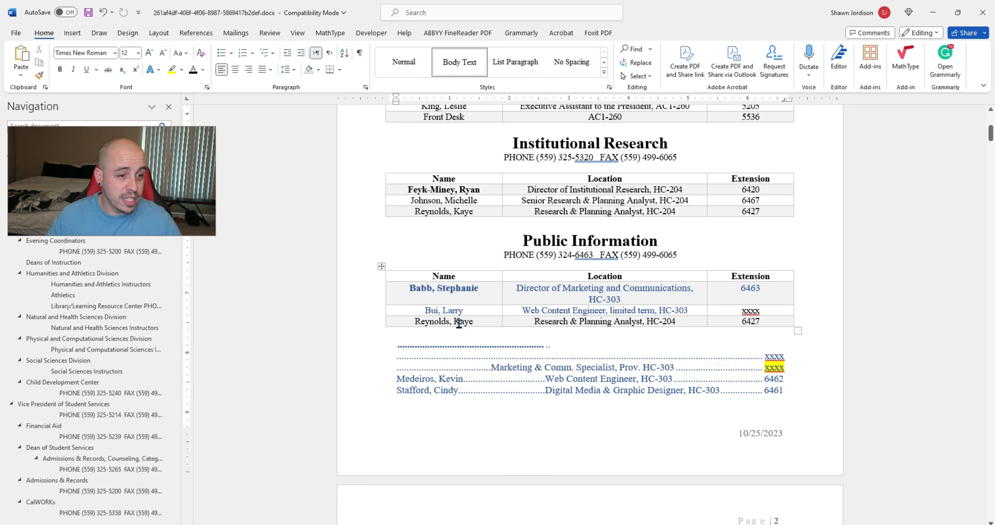
{"action": "triple_click", "coordinate": [459, 323]}
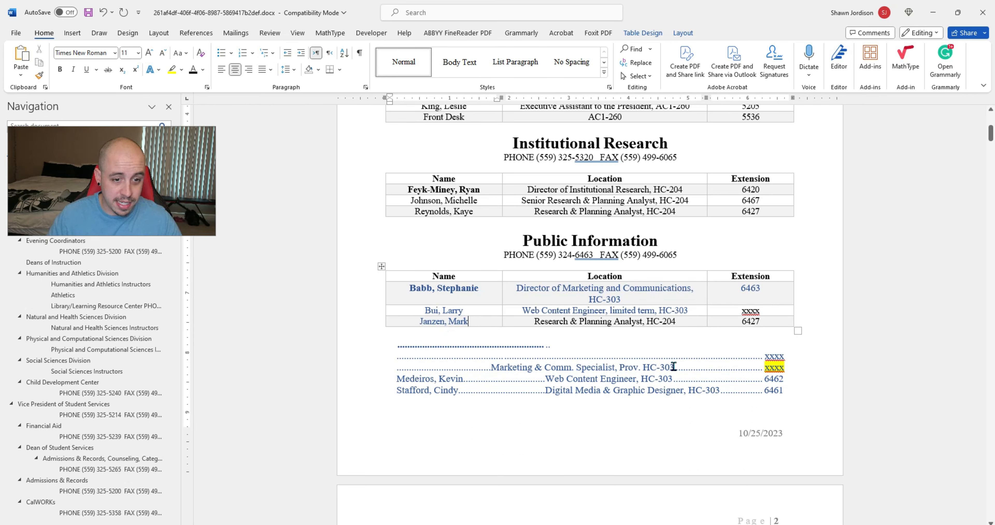
{"action": "left_click_drag", "start_coordinate": [674, 367], "coordinate": [488, 367]}
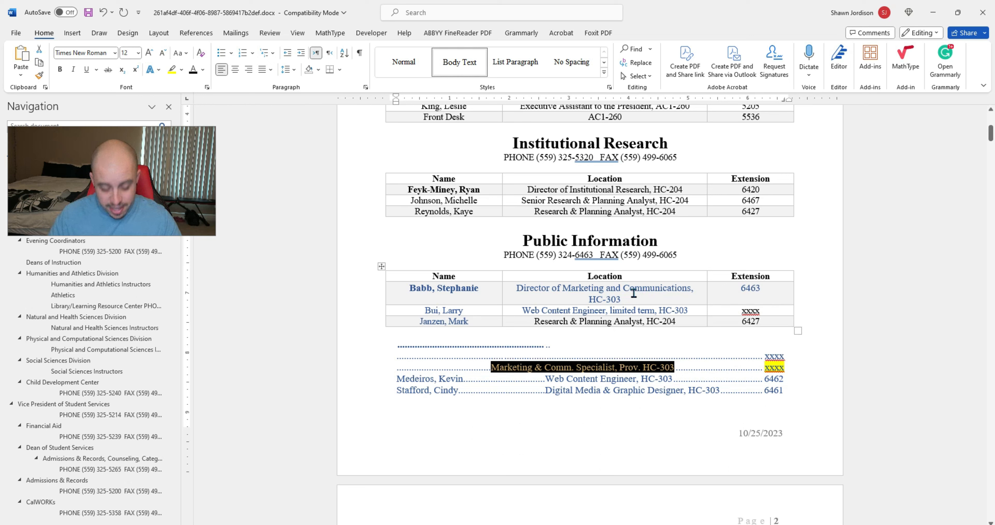
{"action": "key", "text": "ctrl+x"}
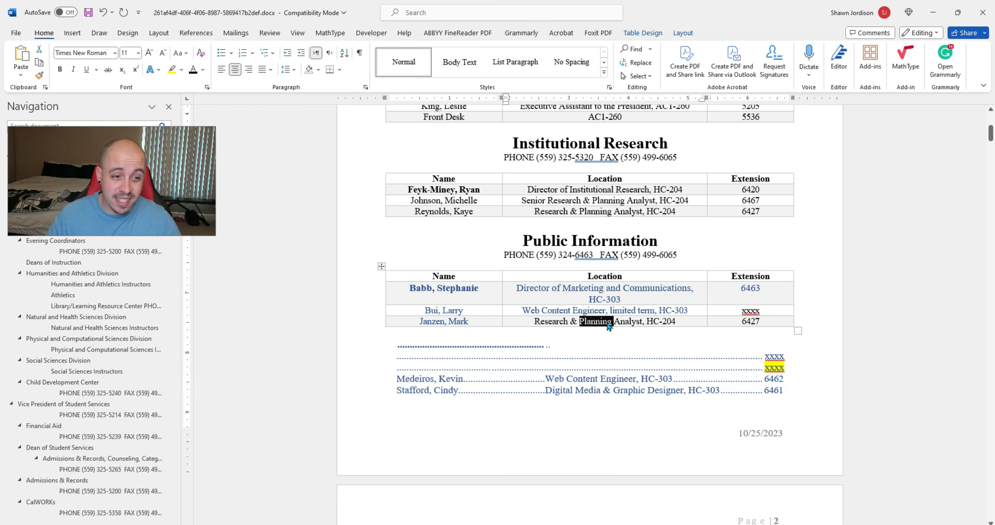
{"action": "triple_click", "coordinate": [607, 321]}
{"action": "key", "text": "ctrl+v"}
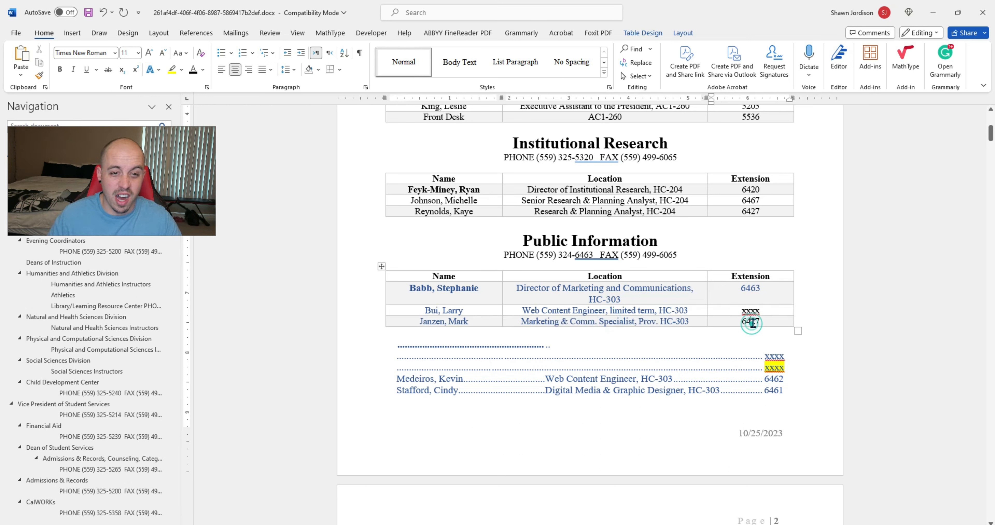
{"action": "double_click", "coordinate": [752, 321]}
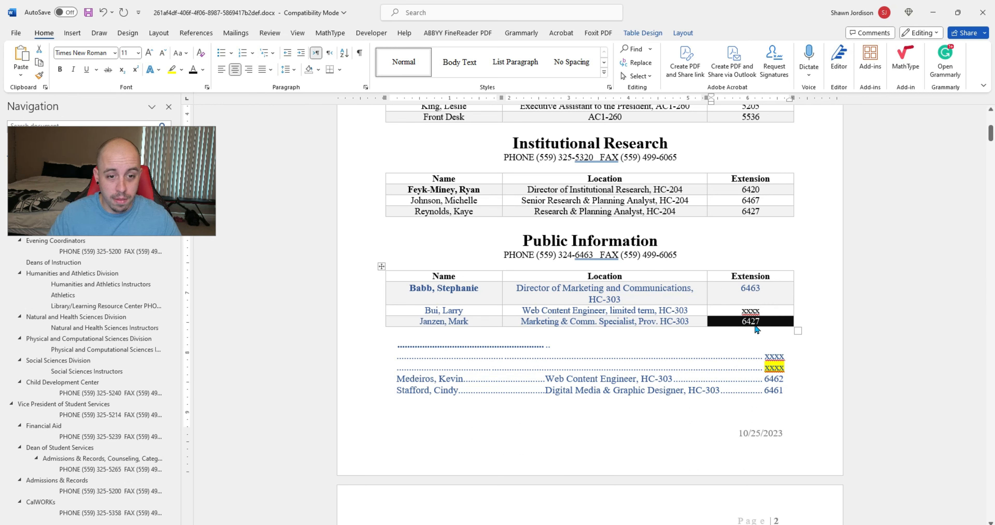
{"action": "type", "text": "xxxx"}
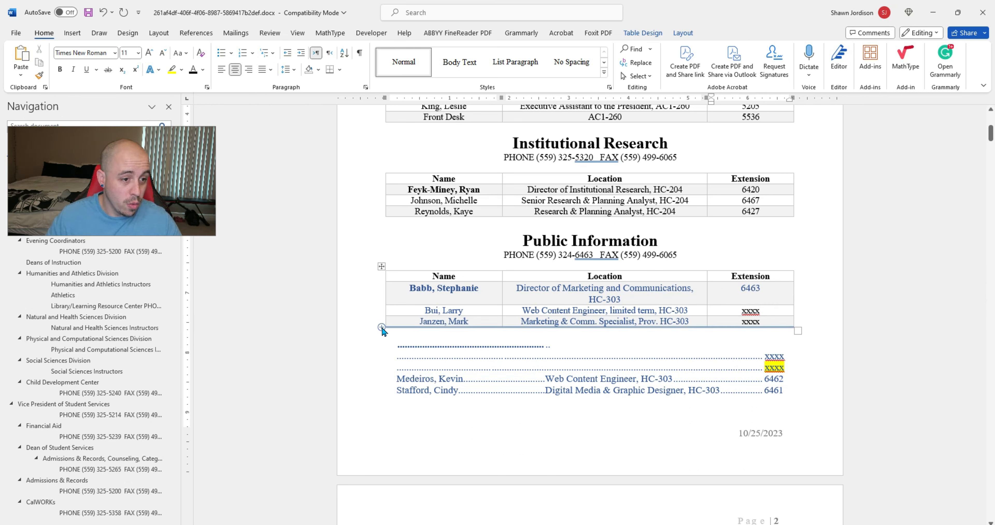
Step: Add two table rows, paste the last staff name, and select the leftover dotted lines to document end
{"action": "left_click", "coordinate": [382, 327]}
{"action": "left_click", "coordinate": [382, 328]}
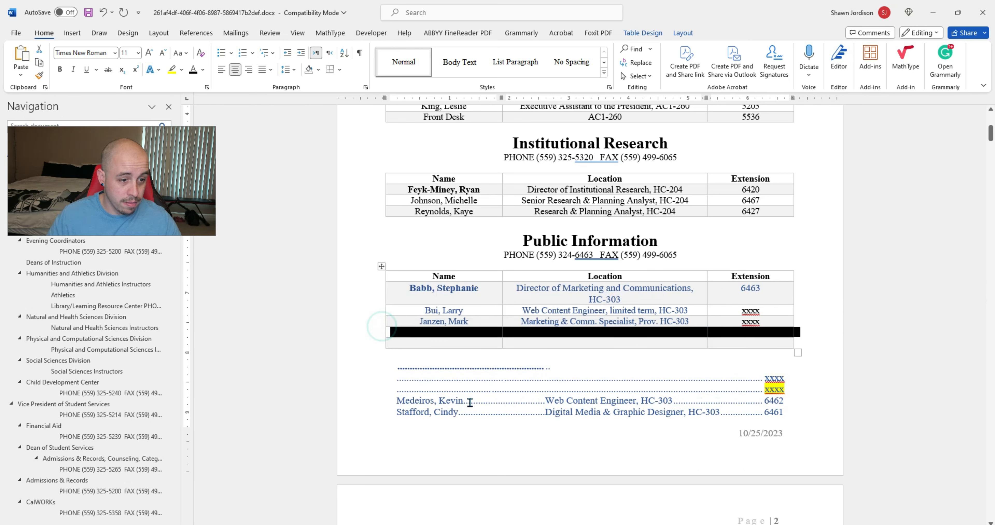
{"action": "left_click", "coordinate": [437, 344]}
{"action": "key", "text": "ctrl+v"}
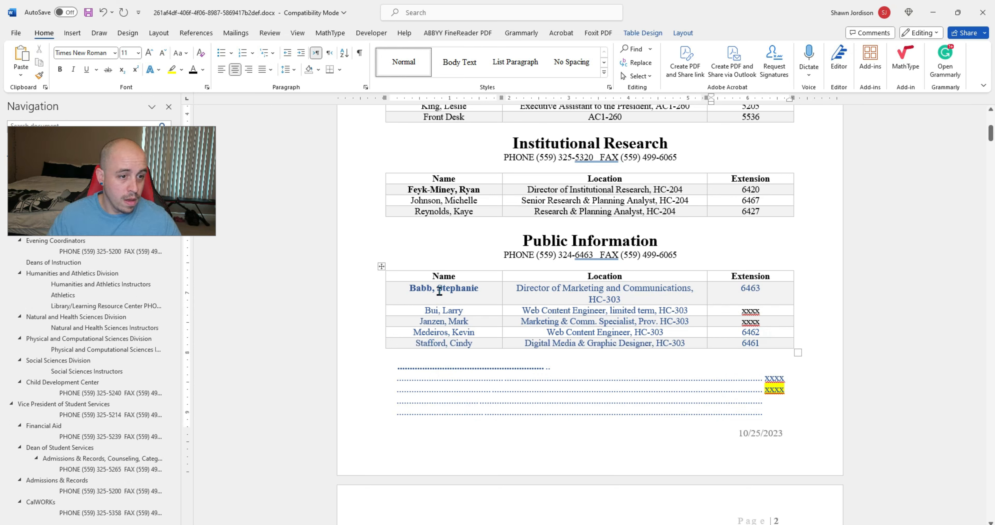
{"action": "left_click_drag", "start_coordinate": [440, 291], "coordinate": [757, 345]}
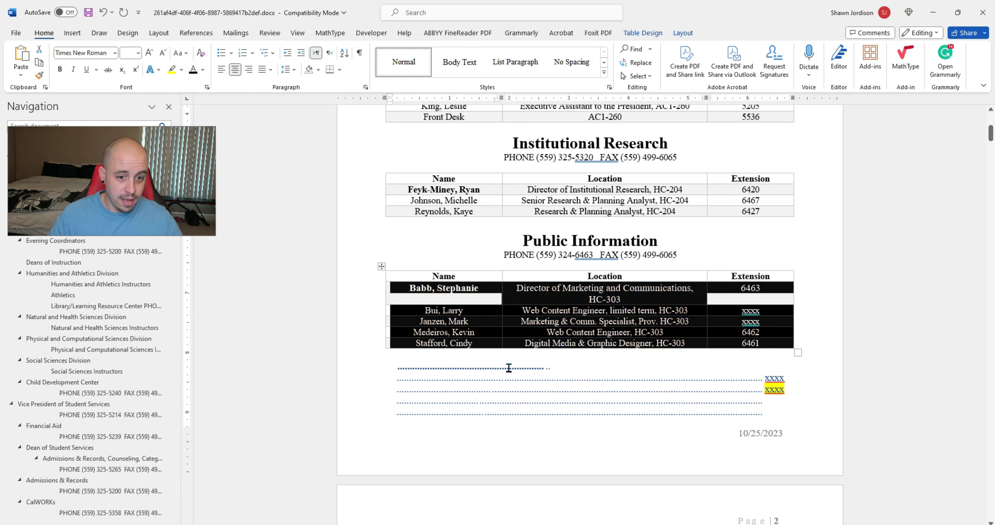
{"action": "left_click_drag", "start_coordinate": [510, 365], "coordinate": [775, 430]}
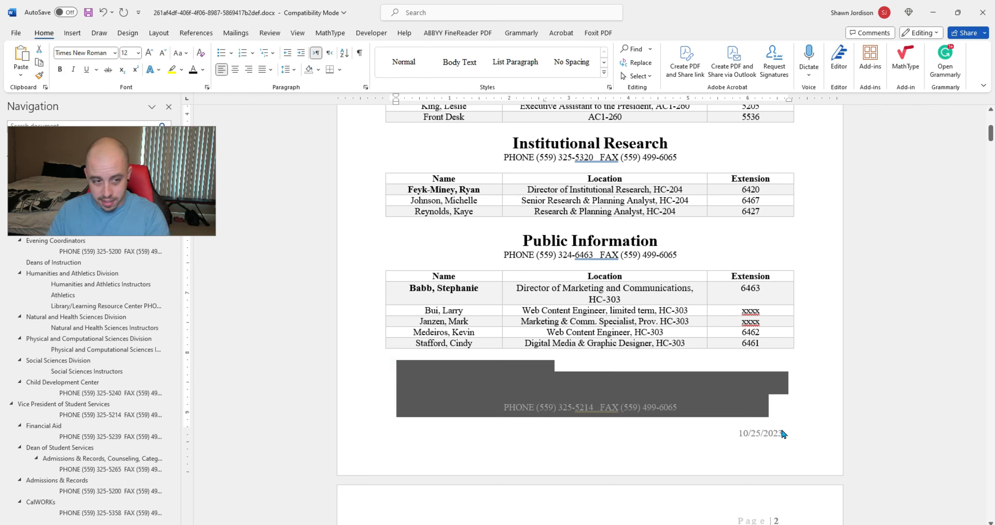
{"action": "left_click", "coordinate": [651, 379]}
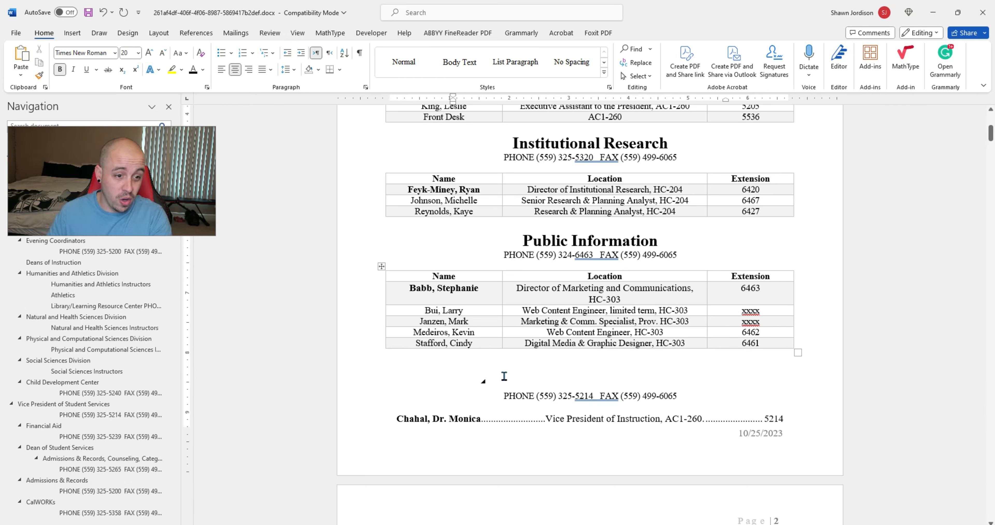
{"action": "left_click_drag", "start_coordinate": [511, 368], "coordinate": [772, 523]}
Step: Delete all remaining content after the Public Information table
{"action": "key", "text": "Delete"}
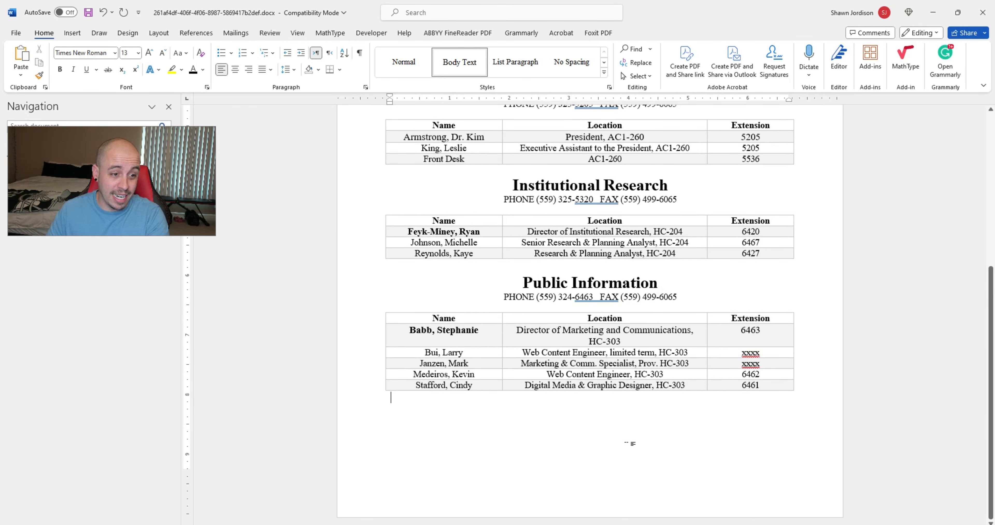
{"action": "scroll", "coordinate": [530, 445], "scroll_direction": "up", "scroll_amount": 5}
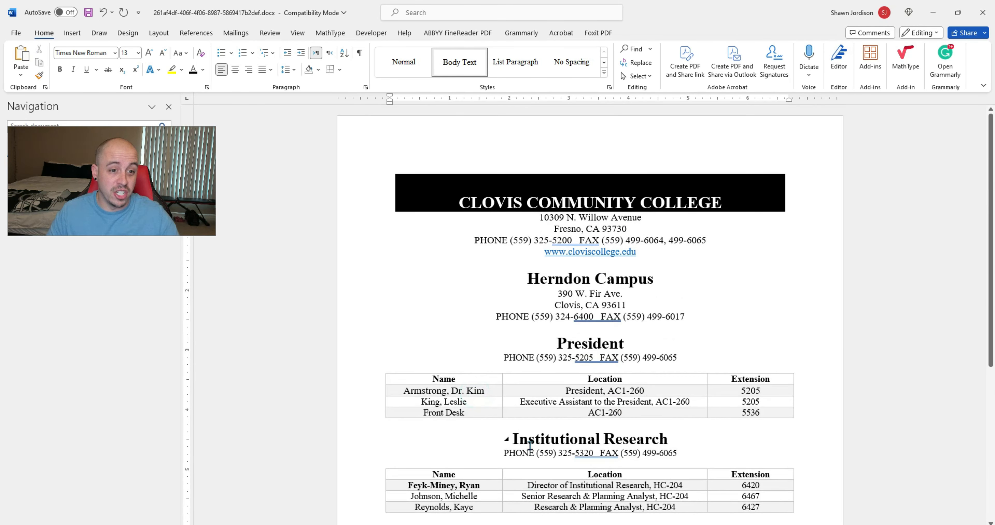
{"action": "left_click", "coordinate": [688, 319]}
{"action": "scroll", "coordinate": [653, 261], "scroll_direction": "down", "scroll_amount": 2}
{"action": "scroll", "coordinate": [649, 259], "scroll_direction": "down", "scroll_amount": 3}
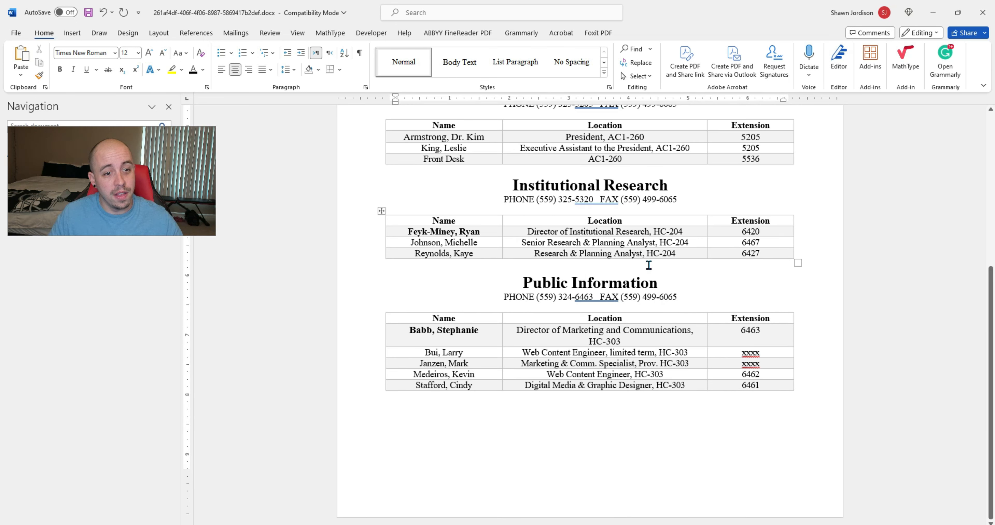
{"action": "scroll", "coordinate": [754, 294], "scroll_direction": "up", "scroll_amount": 5}
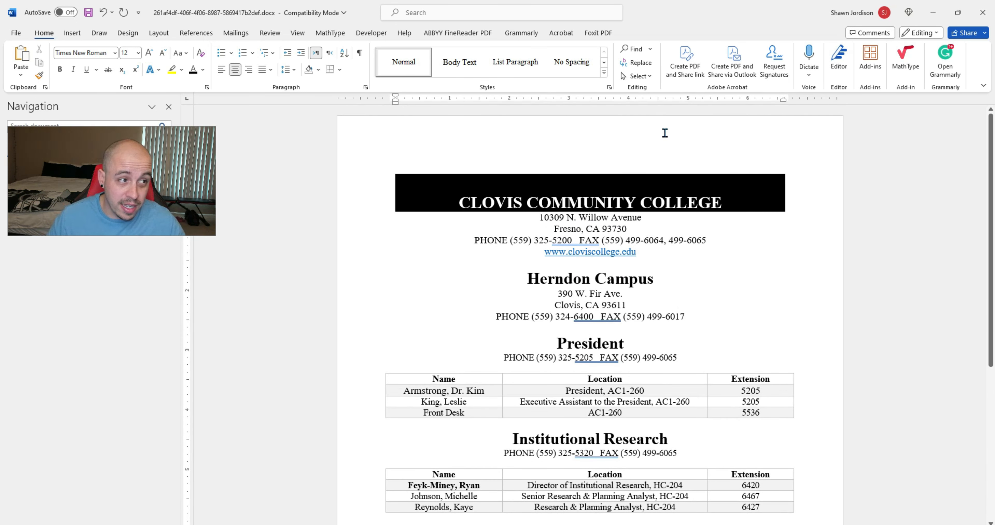
Step: Convert the document to PDF via Acrobat's Create PDF, saving and replacing the existing PDF
{"action": "left_click", "coordinate": [561, 33]}
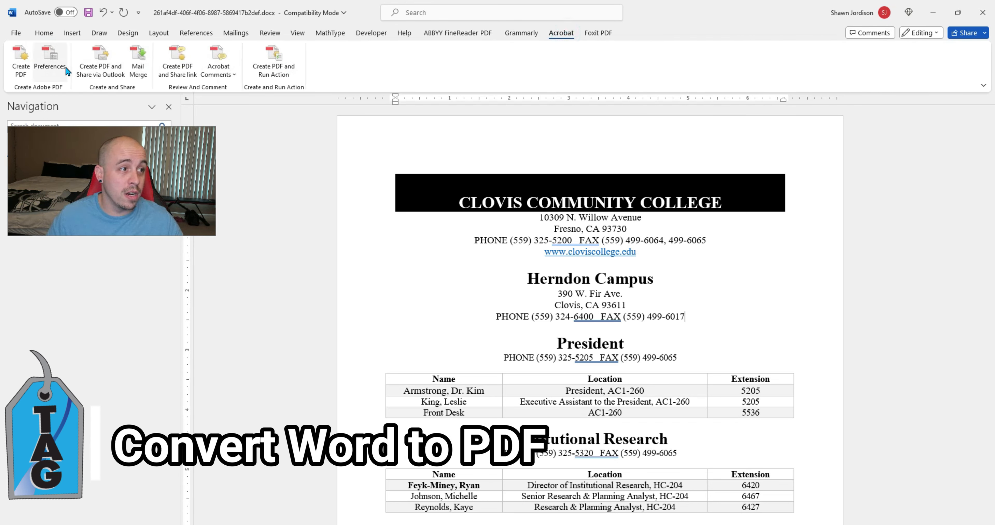
{"action": "left_click", "coordinate": [20, 56]}
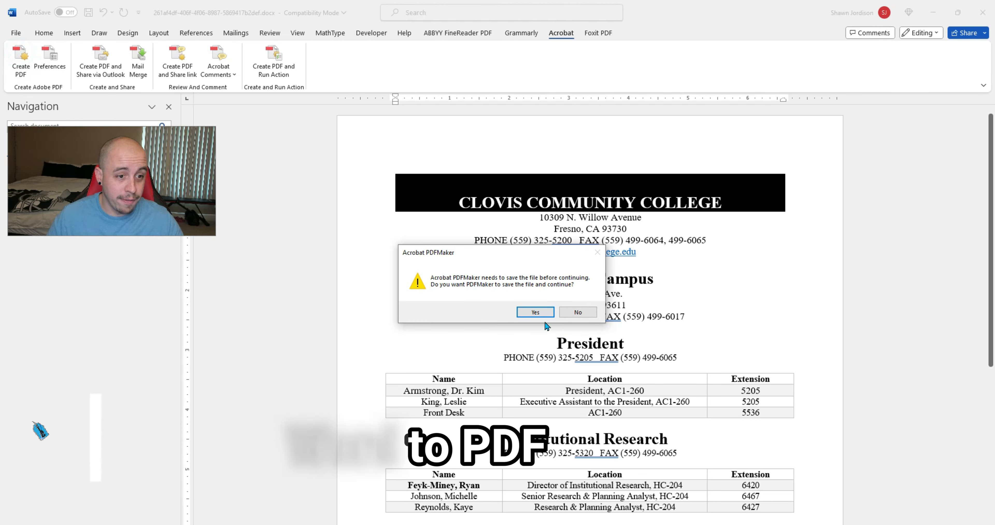
{"action": "left_click", "coordinate": [535, 312]}
{"action": "left_click", "coordinate": [406, 275]}
{"action": "left_click", "coordinate": [529, 275]}
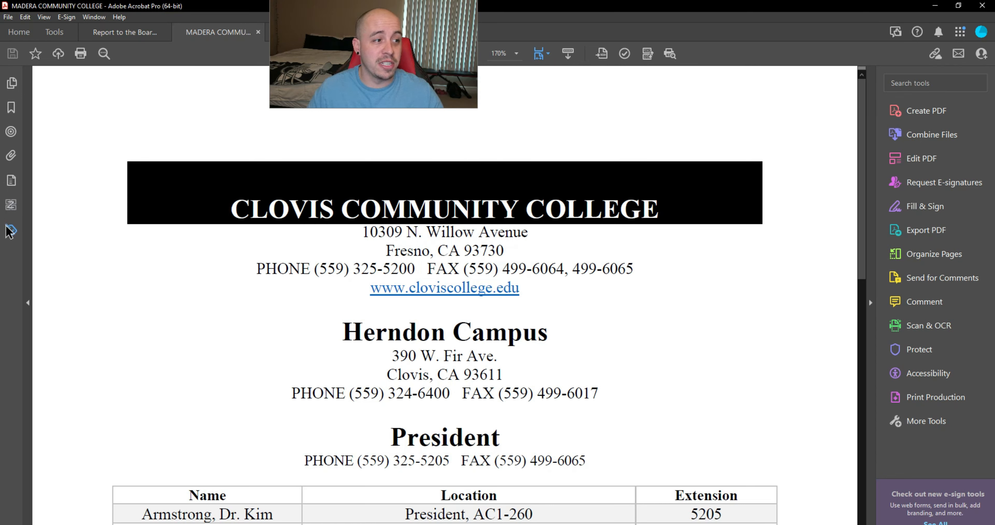
Step: Show the accessibility tag tree and explore the Art group with its H1 heading
{"action": "left_click", "coordinate": [11, 230]}
{"action": "left_click", "coordinate": [84, 167]}
{"action": "key", "text": "Down"}
{"action": "key", "text": "Down"}
{"action": "key", "text": "Down"}
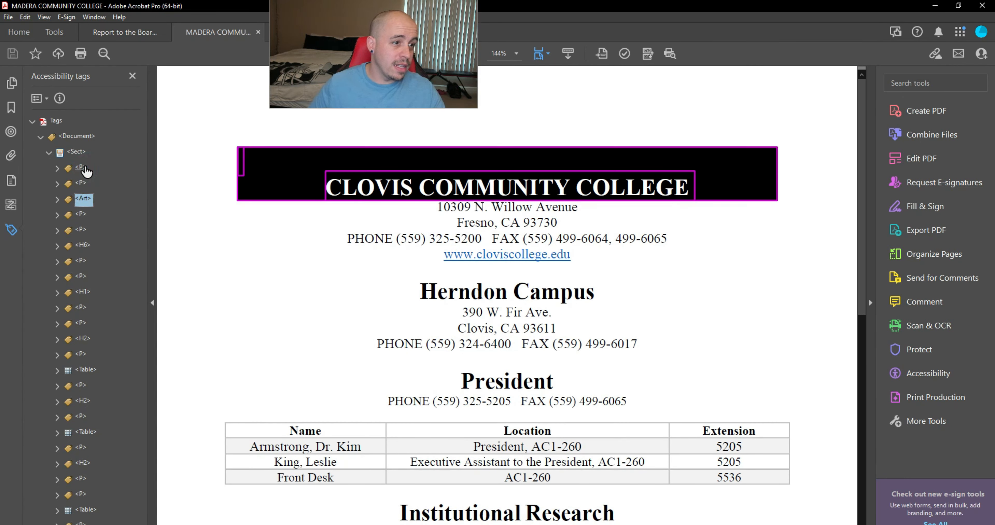
{"action": "key", "text": "Up"}
{"action": "key", "text": "Right"}
{"action": "key", "text": "Down"}
{"action": "key", "text": "Down"}
{"action": "key", "text": "Down"}
{"action": "key", "text": "Down"}
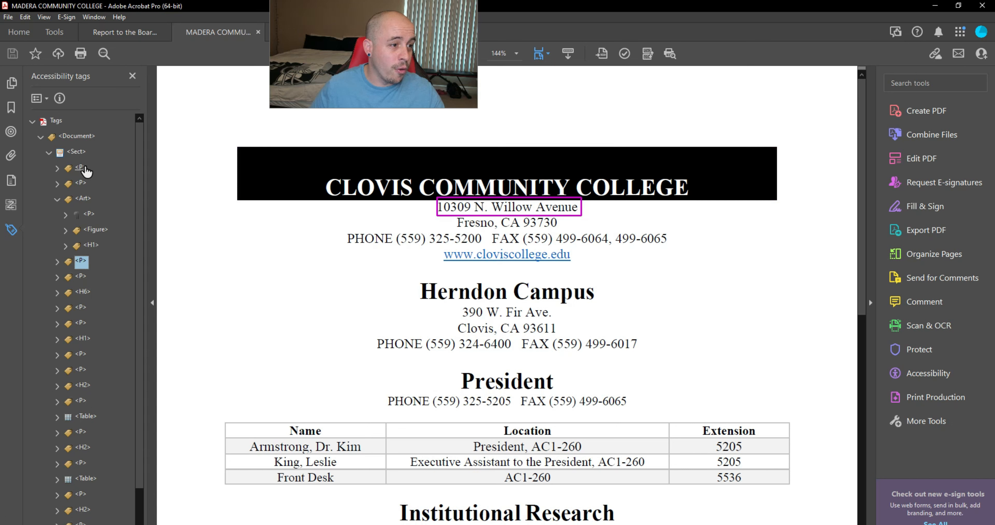
{"action": "key", "text": "Right"}
{"action": "key", "text": "Left"}
{"action": "key", "text": "Up"}
{"action": "key", "text": "Up"}
{"action": "key", "text": "Up"}
{"action": "key", "text": "Up"}
{"action": "key", "text": "Up"}
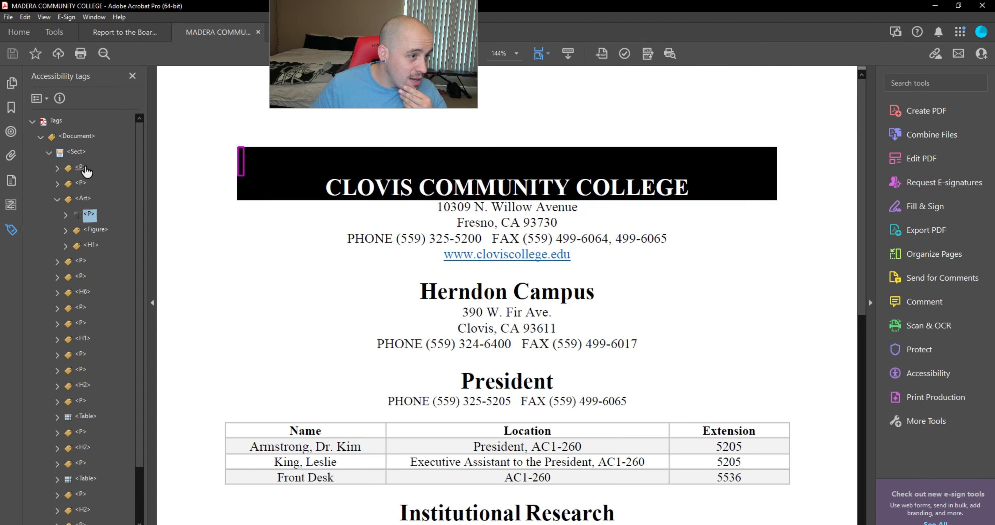
{"action": "key", "text": "Down"}
{"action": "key", "text": "Down"}
{"action": "key", "text": "Down"}
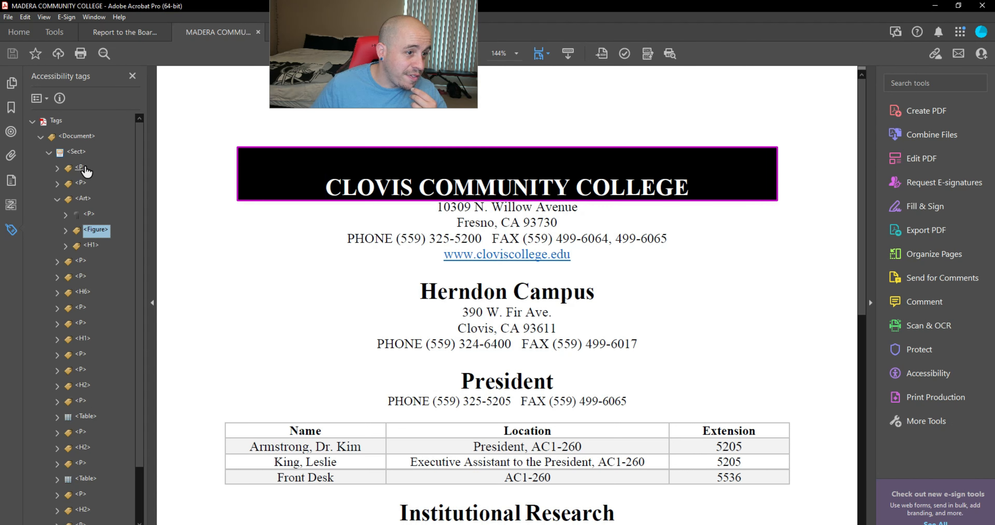
Step: Expand the first two paragraph tags, the Art group's paragraph and the Figure tag
{"action": "key", "text": "Up"}
{"action": "key", "text": "Up"}
{"action": "key", "text": "Up"}
{"action": "key", "text": "Up"}
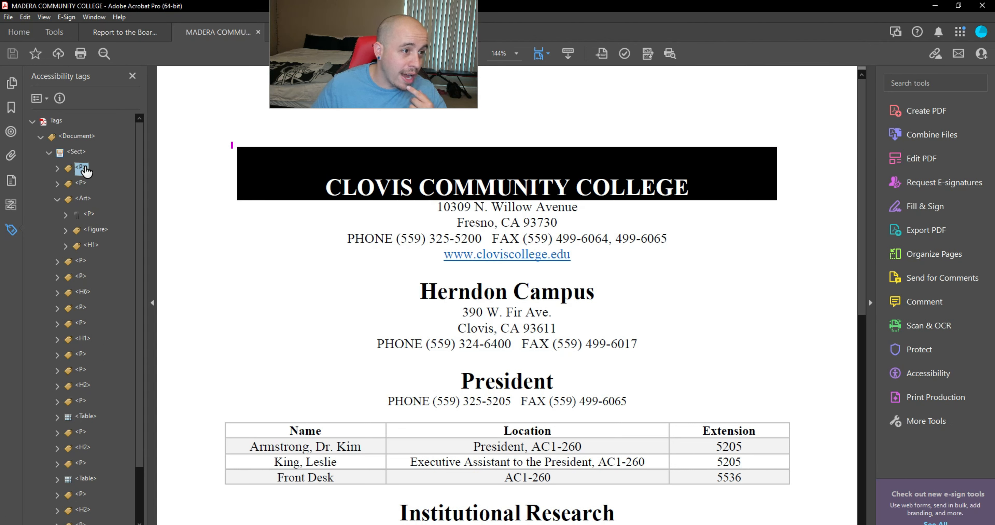
{"action": "key", "text": "Right"}
{"action": "key", "text": "Down"}
{"action": "key", "text": "Down"}
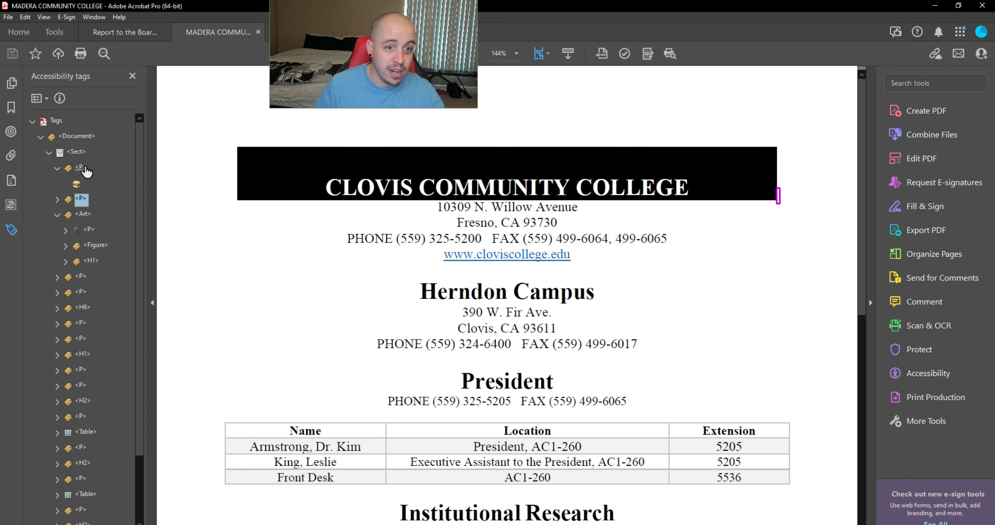
{"action": "key", "text": "Right"}
{"action": "key", "text": "Down"}
{"action": "key", "text": "Down"}
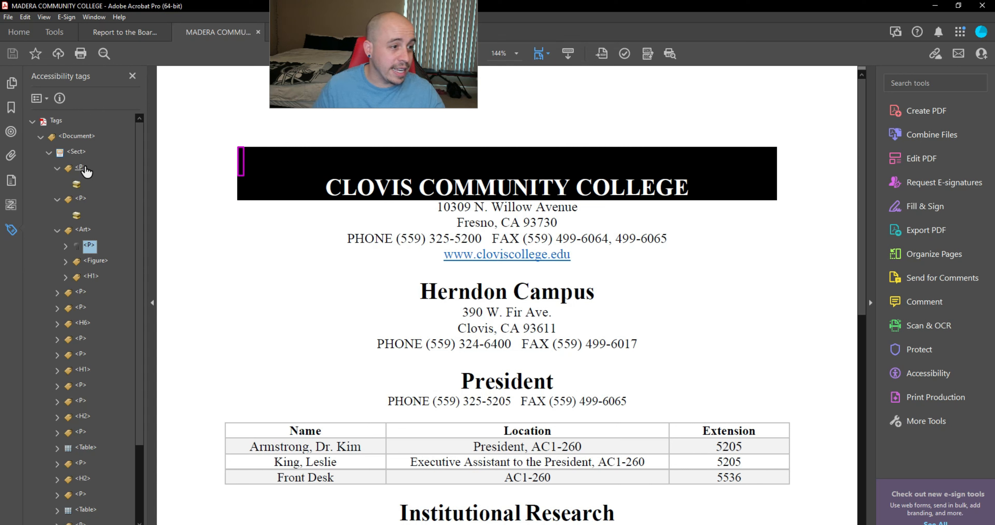
{"action": "key", "text": "Right"}
{"action": "key", "text": "Down"}
{"action": "key", "text": "Down"}
{"action": "key", "text": "Right"}
{"action": "key", "text": "Down"}
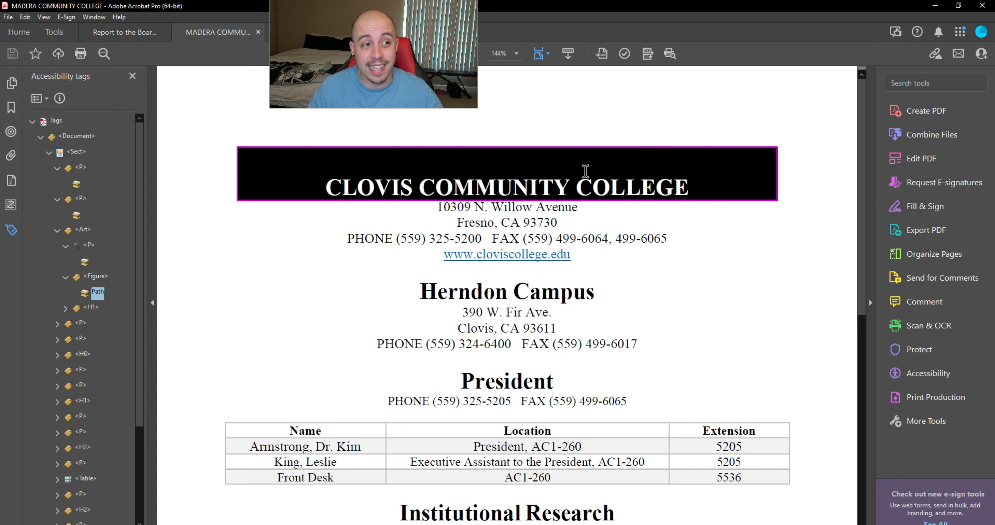
Step: Add the Art paragraph's and both paragraph tags' content items to the selection
{"action": "left_click", "coordinate": [88, 262], "text": "ctrl"}
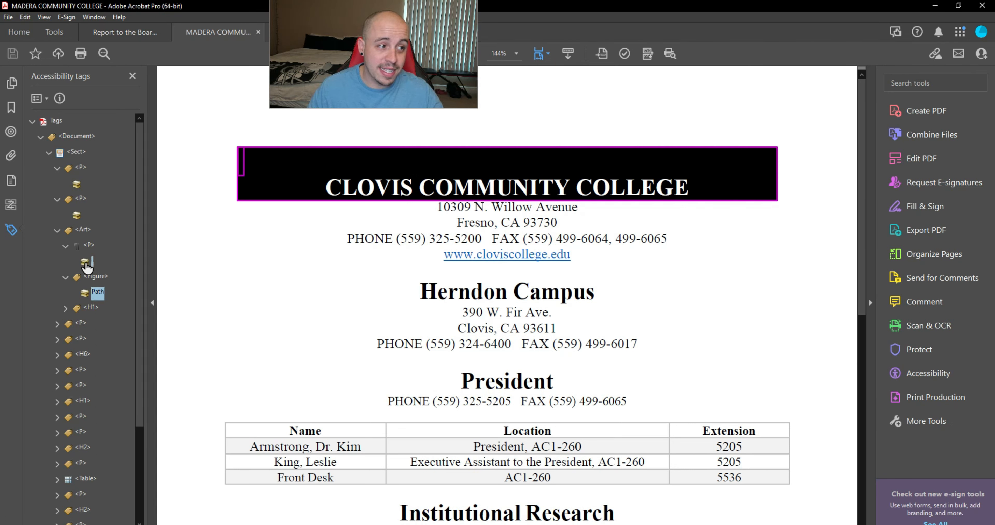
{"action": "left_click", "coordinate": [77, 217], "text": "ctrl"}
{"action": "left_click", "coordinate": [78, 186], "text": "ctrl"}
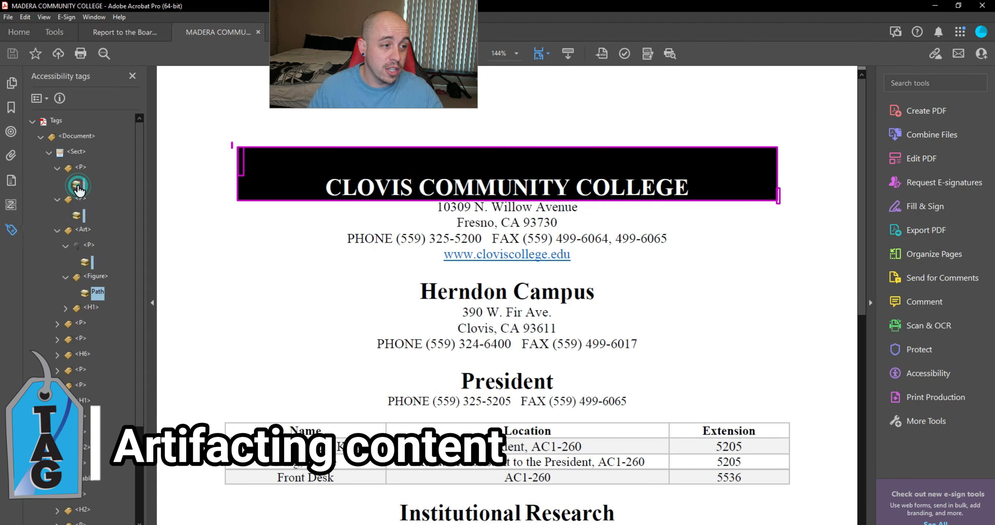
Step: Change the banner content items to page artifacts and delete the resulting empty paragraph tag
{"action": "right_click", "coordinate": [78, 186]}
{"action": "left_click", "coordinate": [200, 375]}
{"action": "right_click", "coordinate": [79, 188]}
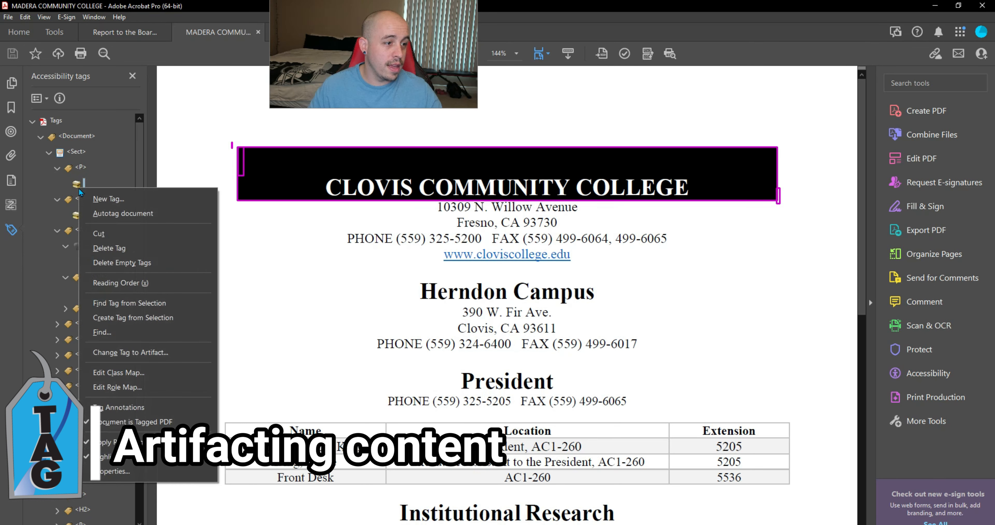
{"action": "left_click", "coordinate": [154, 353]}
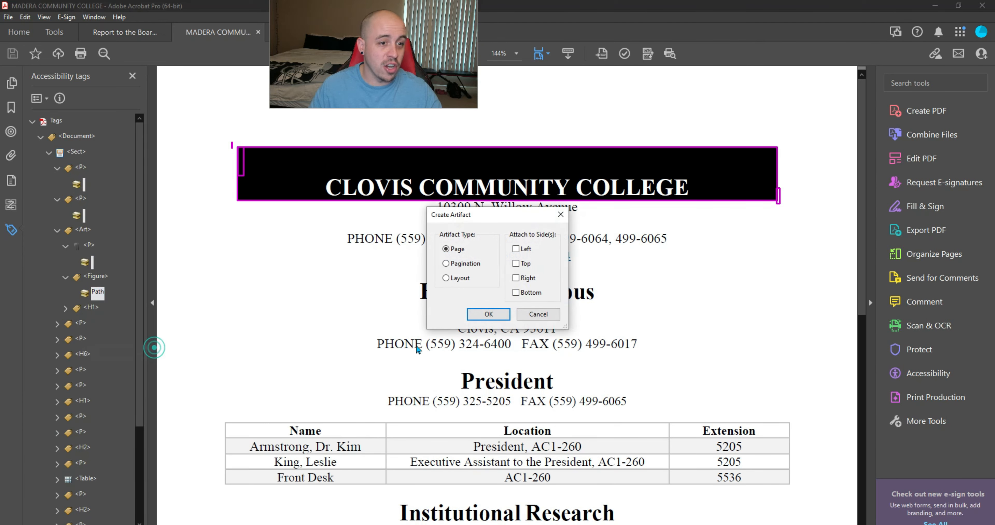
{"action": "left_click", "coordinate": [493, 314]}
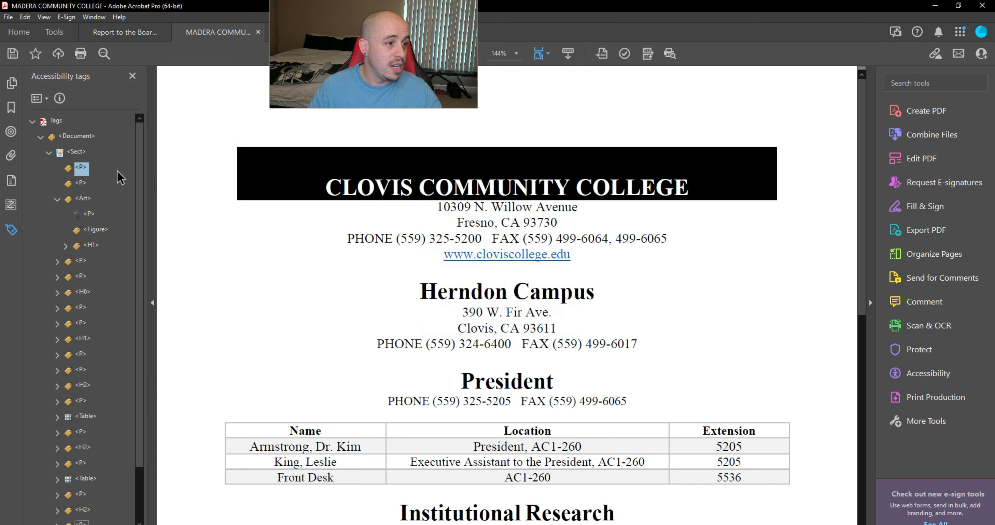
{"action": "key", "text": "Delete"}
Step: Move the CLOVIS COMMUNITY COLLEGE H1 tag to the top, removing the empty paragraph and Art group
{"action": "left_click", "coordinate": [91, 230]}
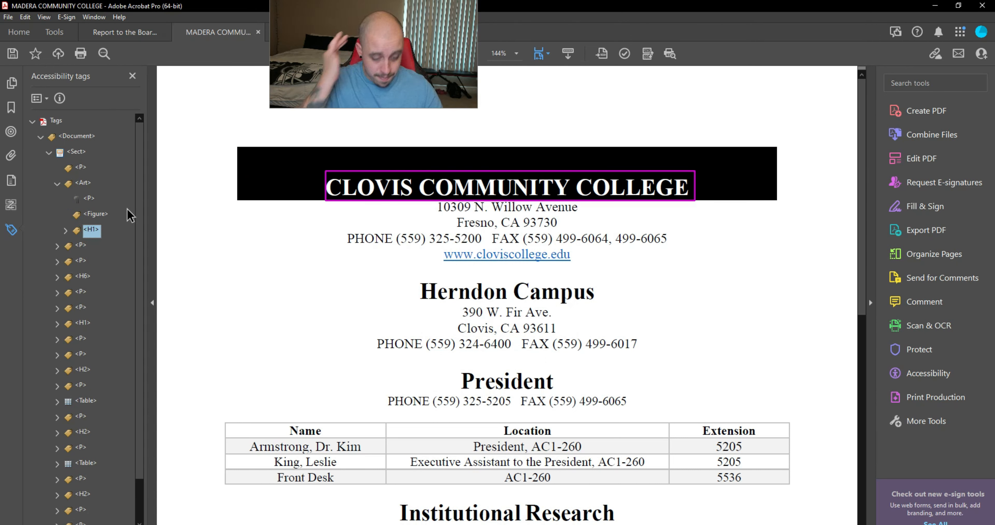
{"action": "key", "text": "Down"}
{"action": "key", "text": "ctrl+v"}
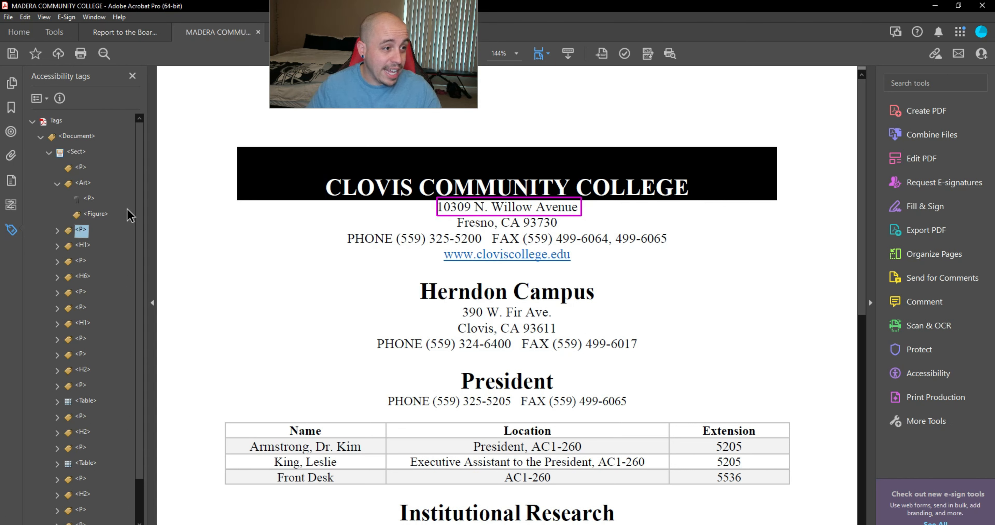
{"action": "key", "text": "Up"}
{"action": "key", "text": "Up"}
{"action": "key", "text": "Up"}
{"action": "key", "text": "Up"}
{"action": "key", "text": "Up"}
{"action": "key", "text": "Down"}
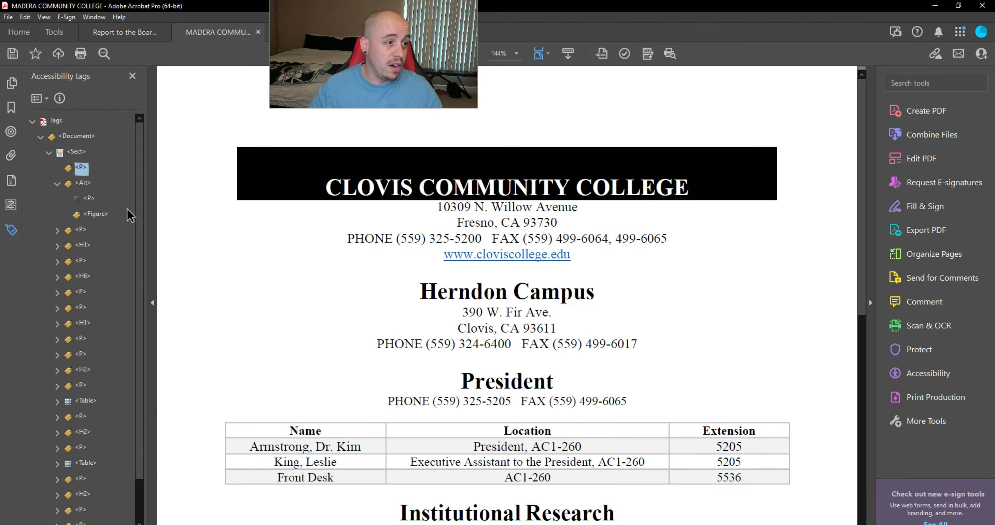
{"action": "key", "text": "Delete"}
{"action": "key", "text": "Delete"}
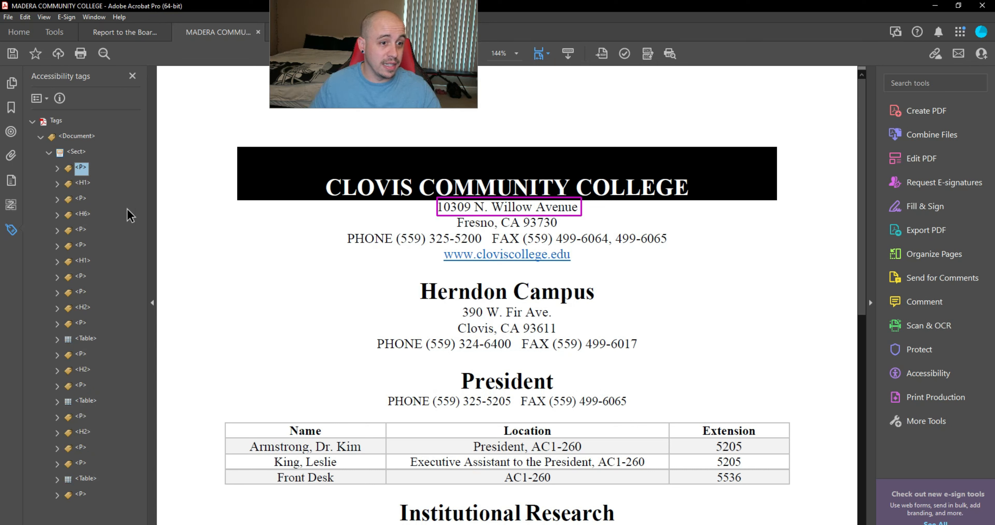
{"action": "key", "text": "ctrl+x"}
{"action": "key", "text": "Down"}
{"action": "key", "text": "ctrl+v"}
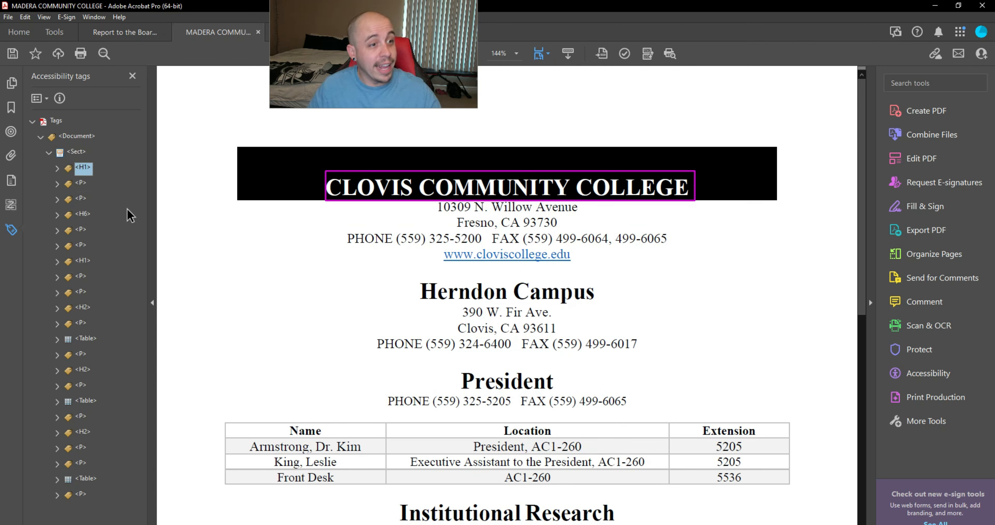
Step: Retag the phone/fax line from H6 to P, below the Willow Avenue and Fresno address tags
{"action": "key", "text": "Down"}
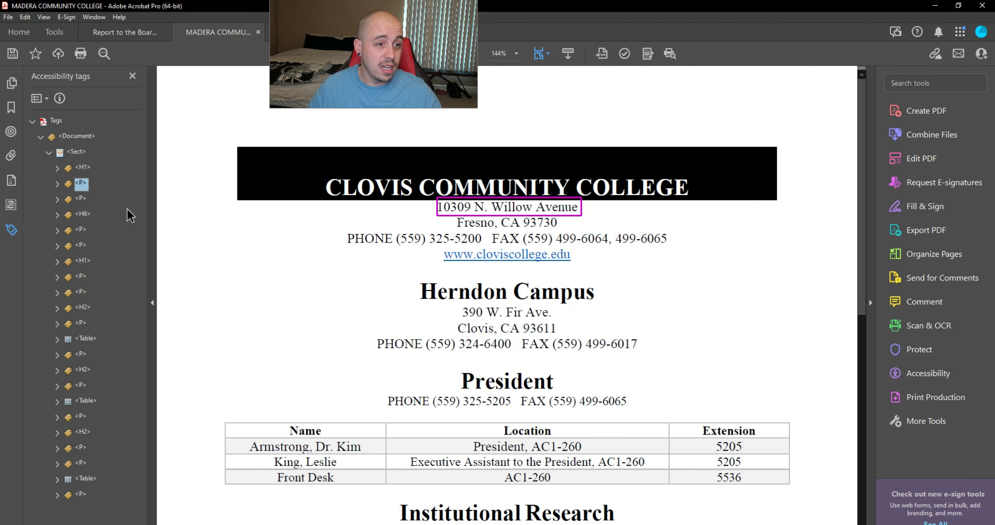
{"action": "key", "text": "Down"}
{"action": "key", "text": "Down"}
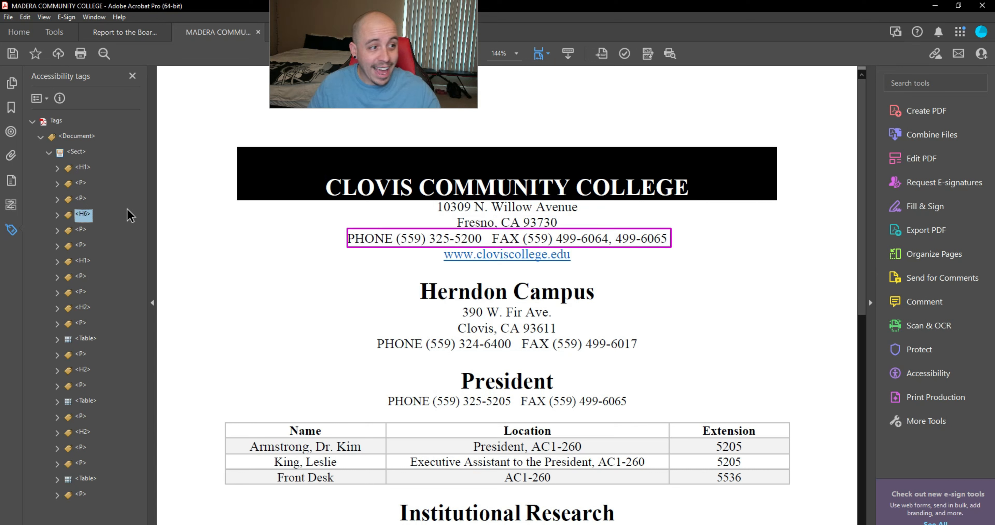
{"action": "left_click", "coordinate": [128, 211]}
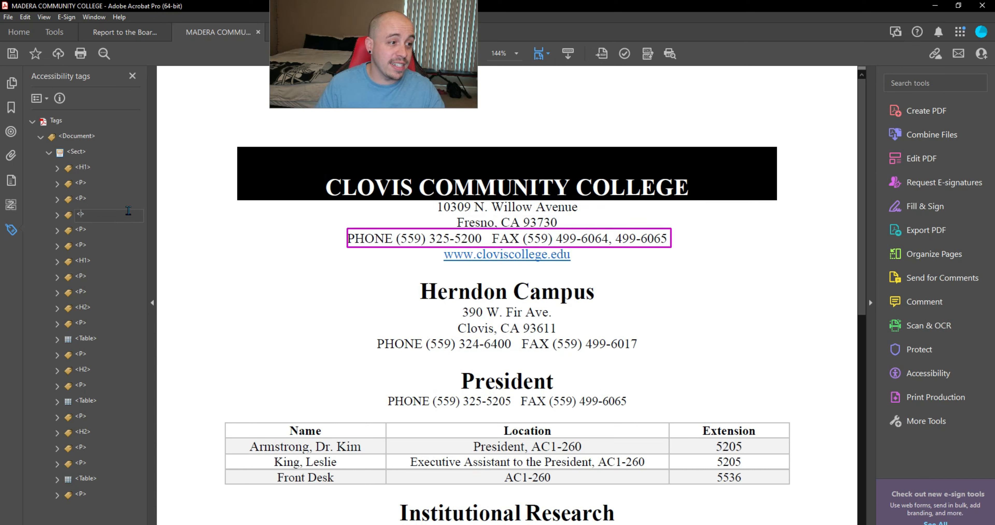
{"action": "key", "text": "Return"}
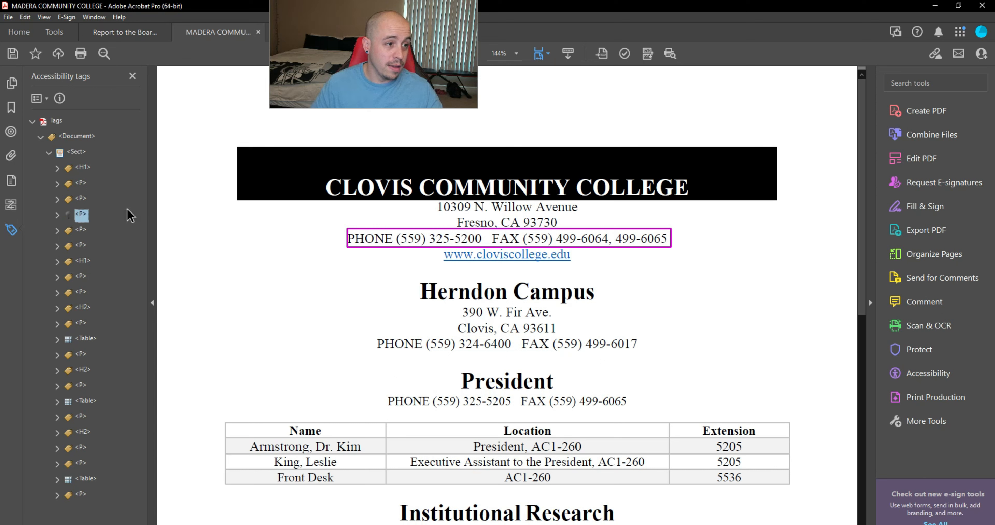
Step: Make the empty child element under the next paragraph an artifact and delete the leftover empty P tag
{"action": "key", "text": "Down"}
{"action": "key", "text": "Down"}
{"action": "key", "text": "Right"}
{"action": "key", "text": "Down"}
{"action": "key", "text": "Down"}
{"action": "key", "text": "Down"}
{"action": "key", "text": "Down"}
{"action": "key", "text": "Down"}
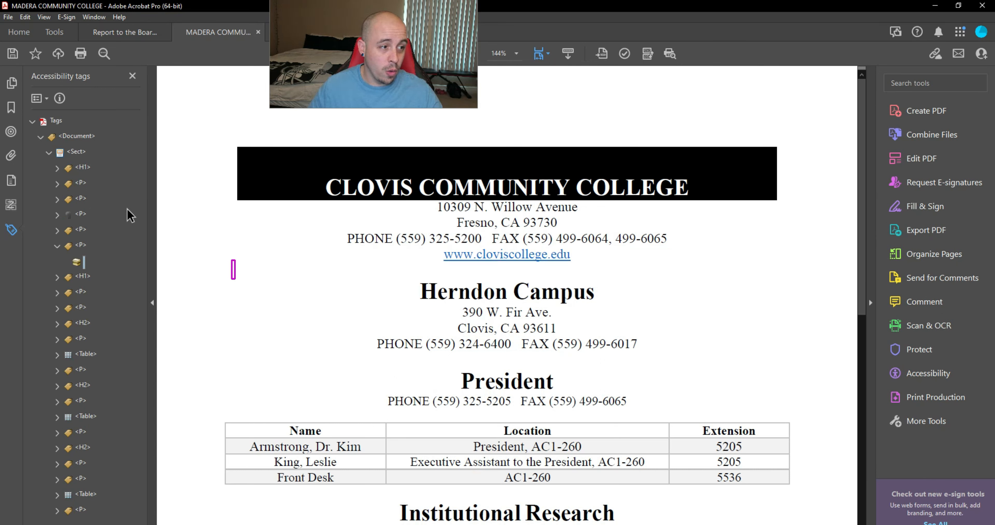
{"action": "key", "text": "Up"}
{"action": "key", "text": "Up"}
{"action": "key", "text": "Up"}
{"action": "key", "text": "Up"}
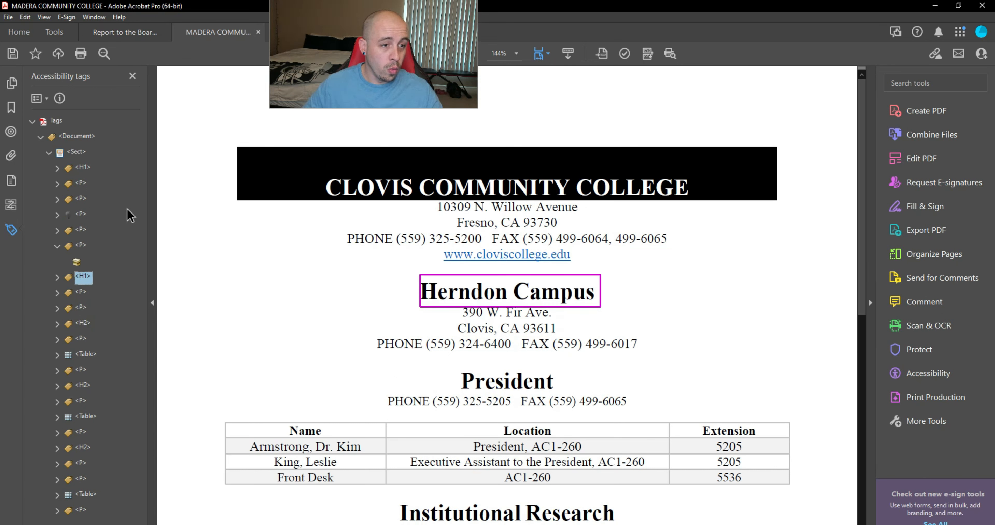
{"action": "right_click", "coordinate": [79, 267]}
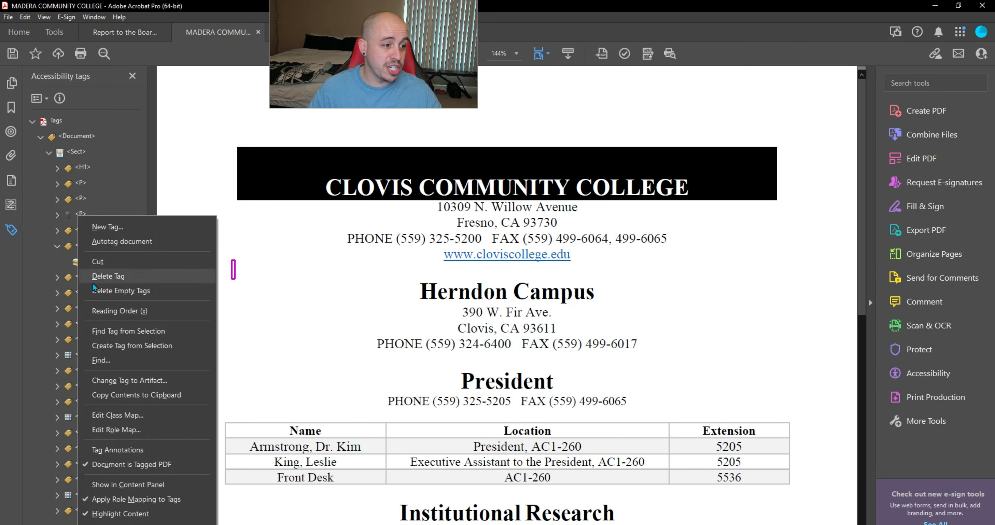
{"action": "left_click", "coordinate": [156, 383]}
{"action": "key", "text": "Return"}
{"action": "key", "text": "Delete"}
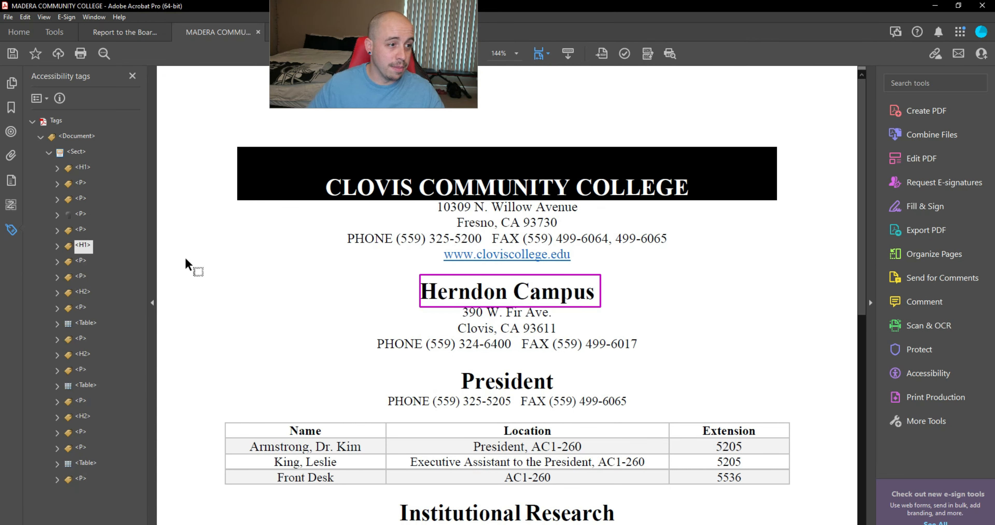
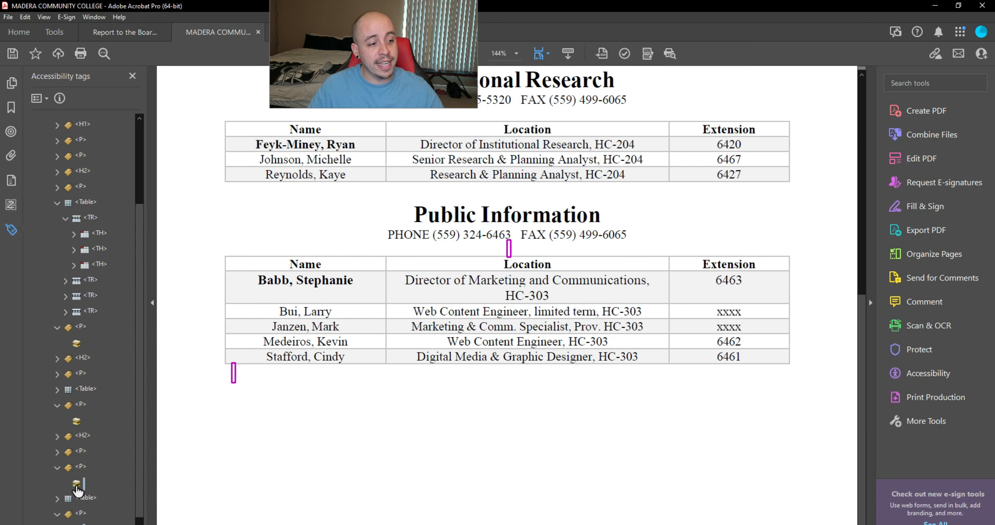
Step: Change the empty content item after the directory table into an Artifact
{"action": "left_click", "coordinate": [77, 421]}
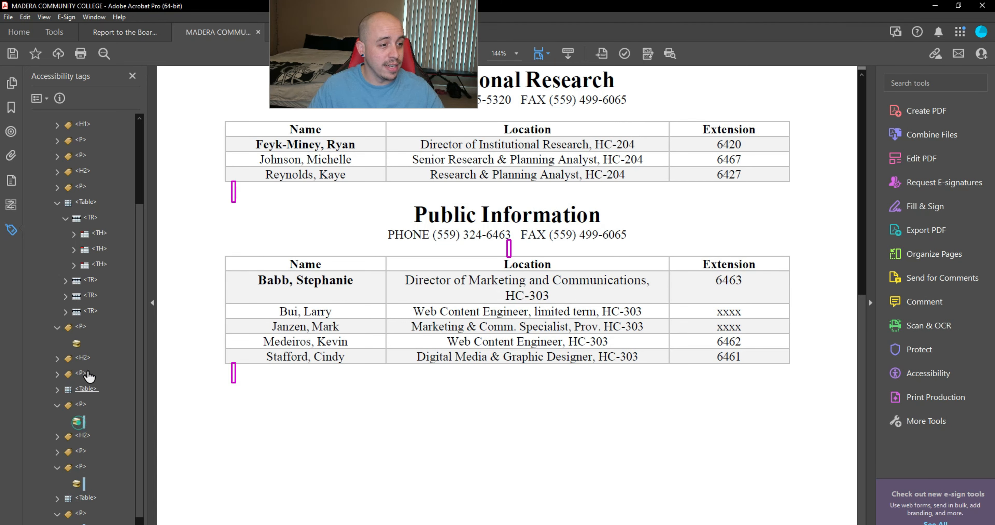
{"action": "right_click", "coordinate": [76, 344]}
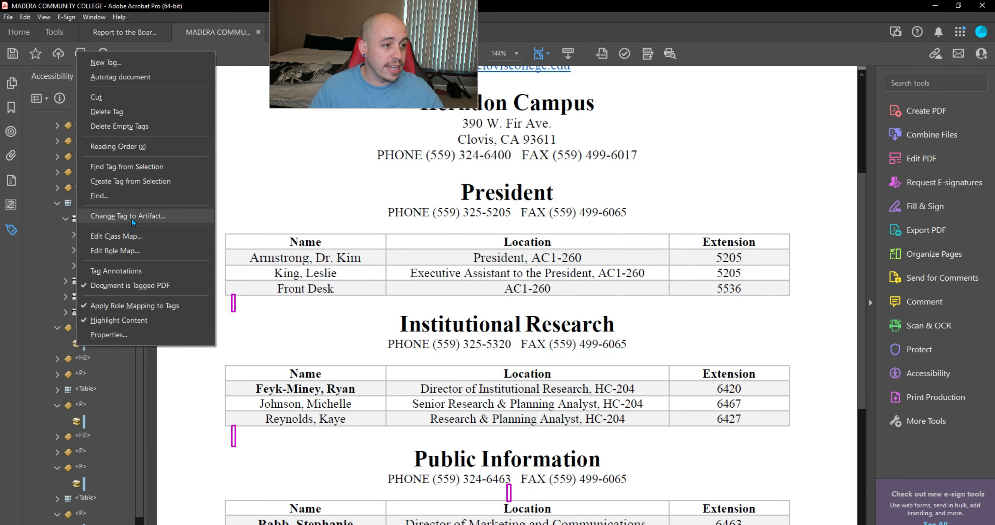
{"action": "left_click", "coordinate": [131, 216]}
{"action": "left_click", "coordinate": [504, 313]}
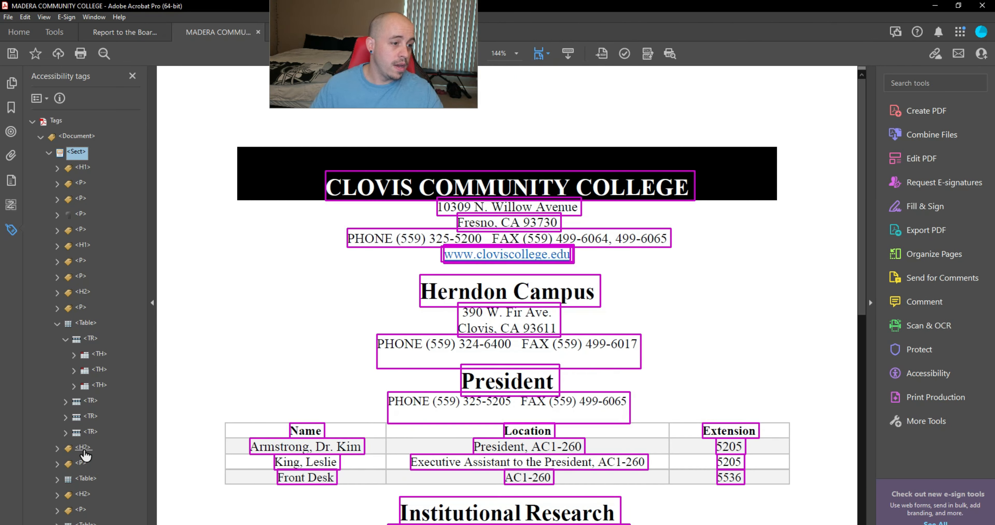
{"action": "left_click", "coordinate": [82, 449]}
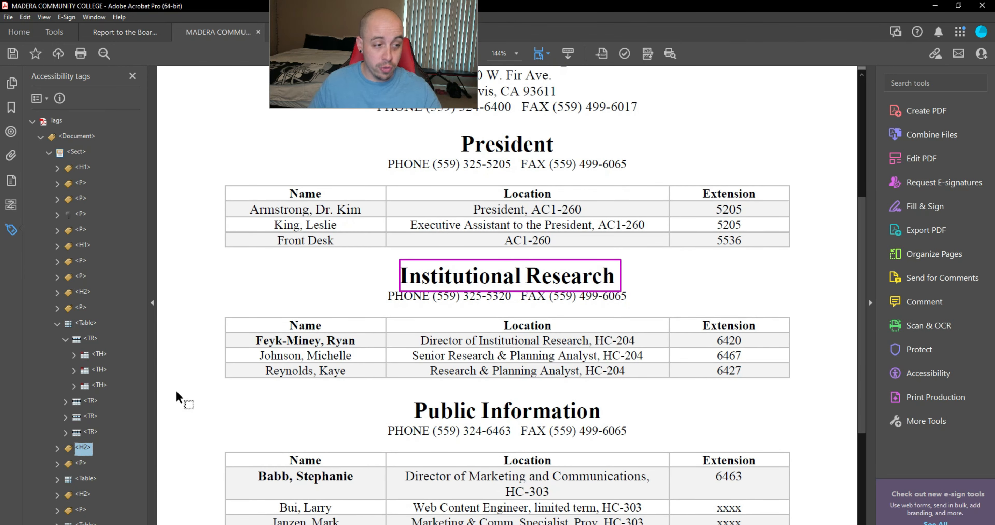
{"action": "key", "text": "Down"}
{"action": "key", "text": "Down"}
{"action": "key", "text": "Right"}
{"action": "key", "text": "Down"}
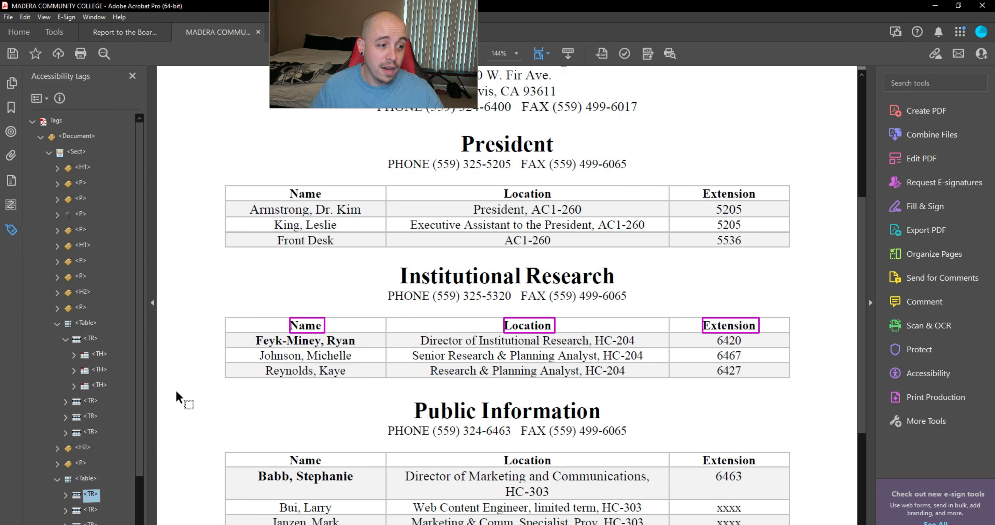
{"action": "key", "text": "Right"}
{"action": "key", "text": "Down"}
{"action": "key", "text": "Down"}
{"action": "key", "text": "Down"}
{"action": "key", "text": "Down"}
{"action": "key", "text": "Up"}
{"action": "key", "text": "Up"}
{"action": "key", "text": "Up"}
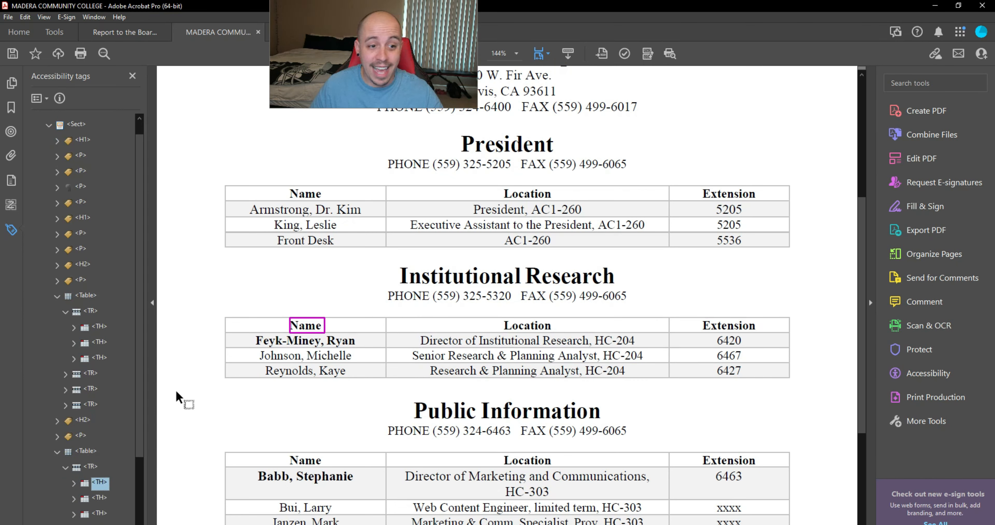
{"action": "key", "text": "Down"}
{"action": "key", "text": "Left"}
{"action": "key", "text": "Left"}
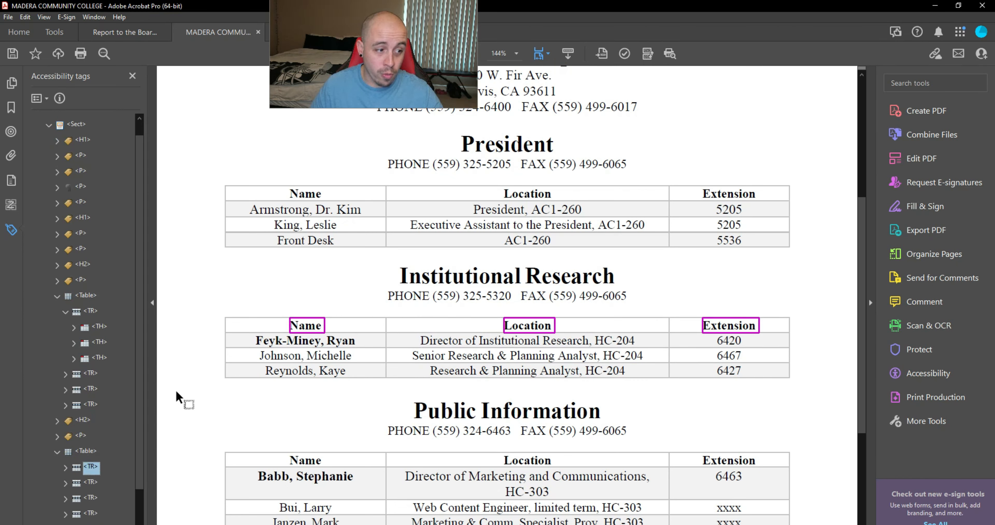
{"action": "key", "text": "Down"}
{"action": "key", "text": "Down"}
{"action": "key", "text": "Down"}
{"action": "key", "text": "Down"}
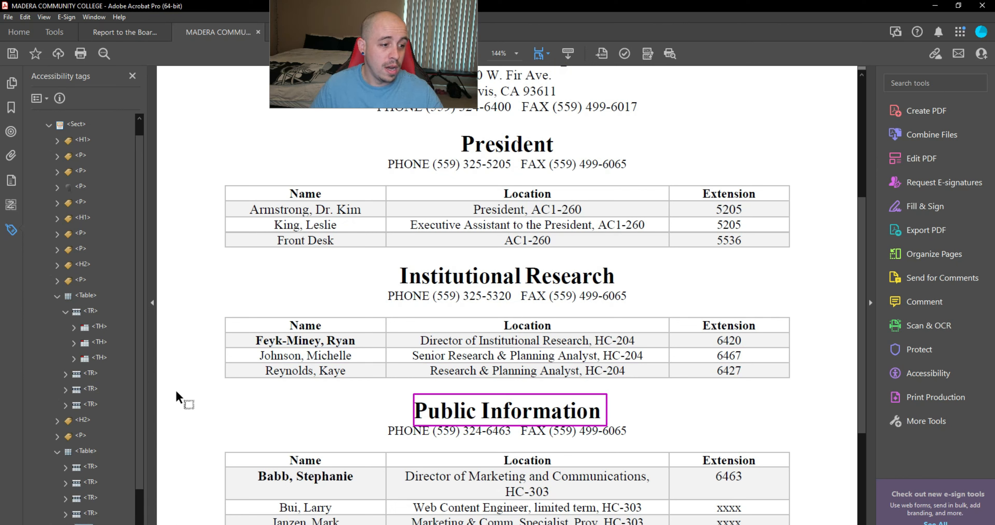
{"action": "key", "text": "Down"}
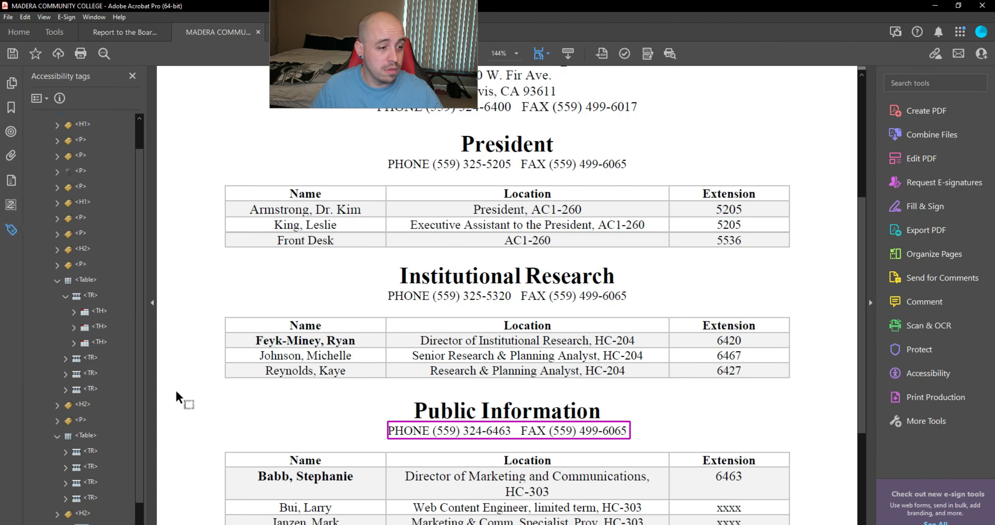
{"action": "key", "text": "Down"}
{"action": "key", "text": "Down"}
{"action": "key", "text": "Down"}
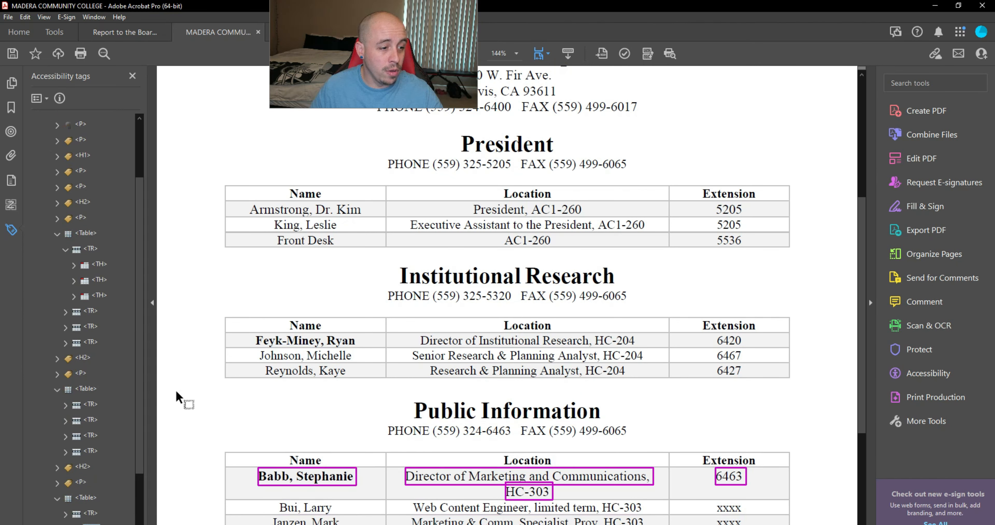
{"action": "key", "text": "Up"}
{"action": "key", "text": "Right"}
{"action": "key", "text": "Down"}
{"action": "key", "text": "Down"}
{"action": "key", "text": "Down"}
{"action": "key", "text": "Down"}
{"action": "key", "text": "Down"}
{"action": "key", "text": "Down"}
{"action": "key", "text": "Down"}
{"action": "key", "text": "Down"}
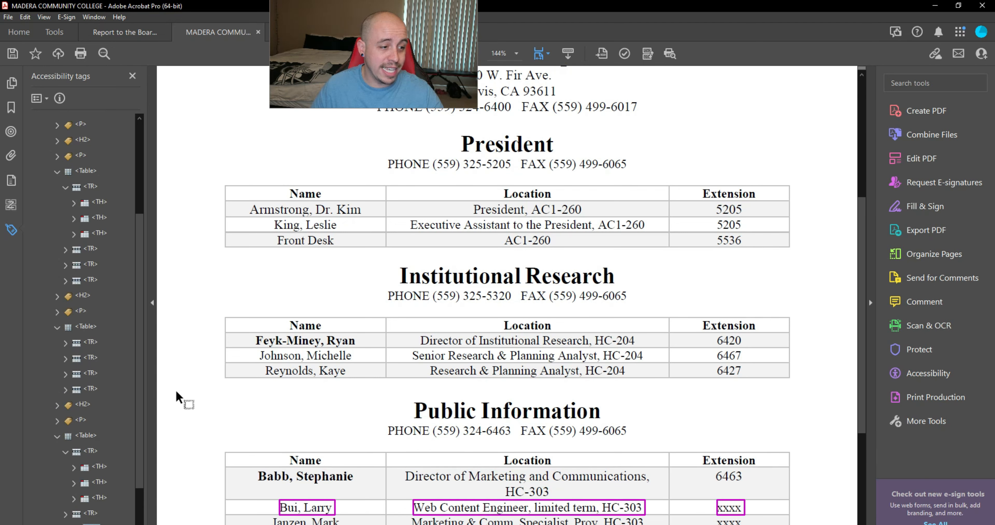
{"action": "key", "text": "Up"}
{"action": "key", "text": "Up"}
{"action": "key", "text": "Up"}
{"action": "key", "text": "Up"}
{"action": "key", "text": "Up"}
{"action": "key", "text": "Up"}
{"action": "key", "text": "Up"}
{"action": "key", "text": "Up"}
{"action": "key", "text": "Up"}
{"action": "key", "text": "Up"}
{"action": "key", "text": "Up"}
{"action": "key", "text": "Up"}
{"action": "key", "text": "Up"}
{"action": "key", "text": "Up"}
{"action": "key", "text": "Up"}
{"action": "key", "text": "Up"}
{"action": "key", "text": "Up"}
{"action": "key", "text": "Up"}
{"action": "key", "text": "Up"}
{"action": "key", "text": "Up"}
{"action": "key", "text": "Up"}
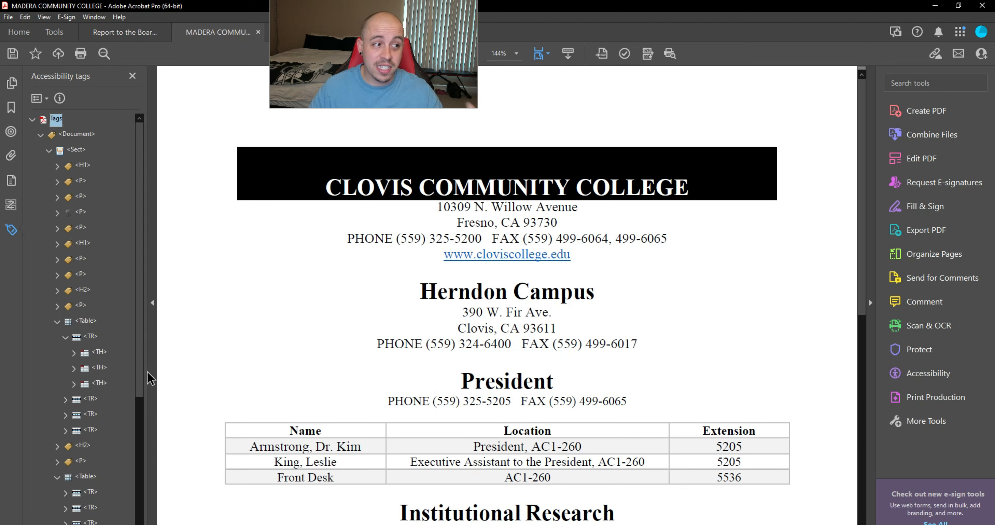
Step: Show the Accessibility Checker results and expand the Summary and Page Content failures
{"action": "left_click", "coordinate": [921, 373]}
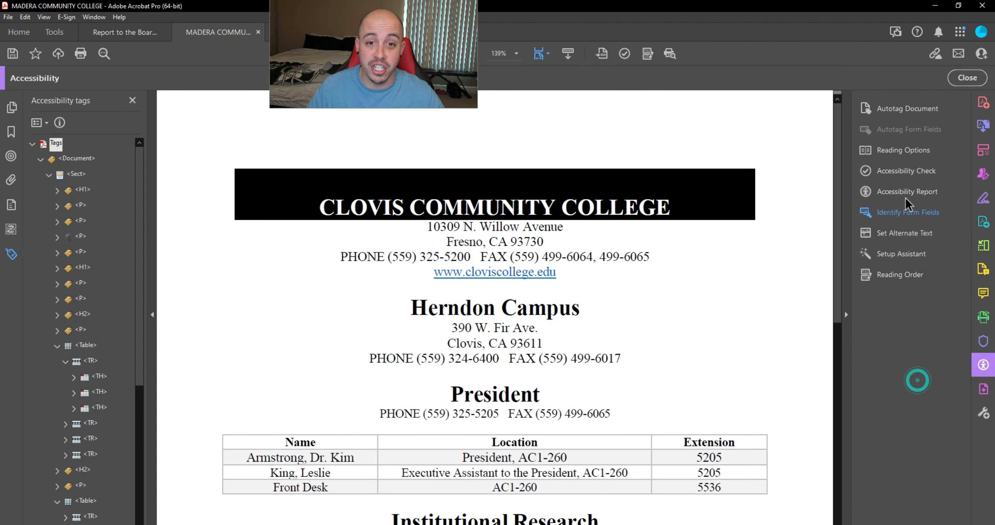
{"action": "left_click", "coordinate": [901, 170]}
{"action": "left_click", "coordinate": [39, 295]}
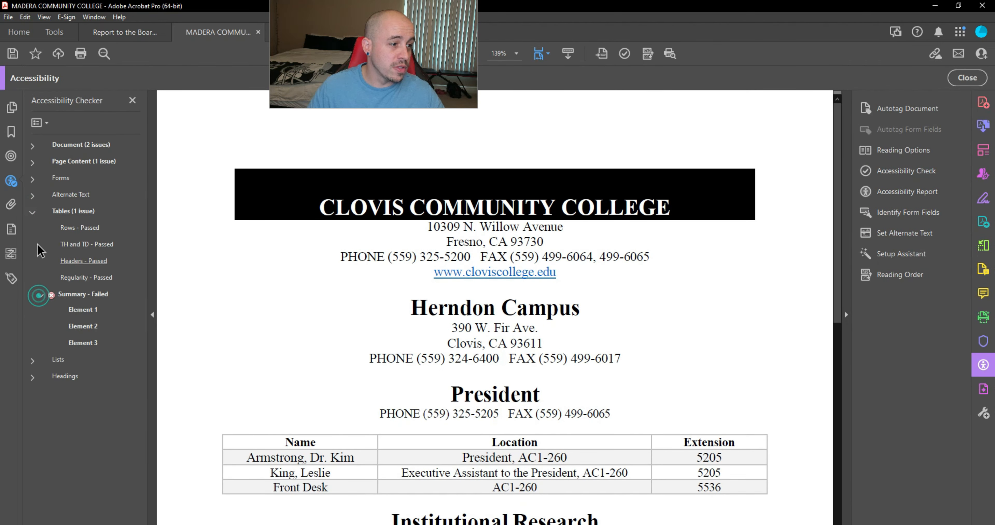
{"action": "left_click", "coordinate": [32, 162]}
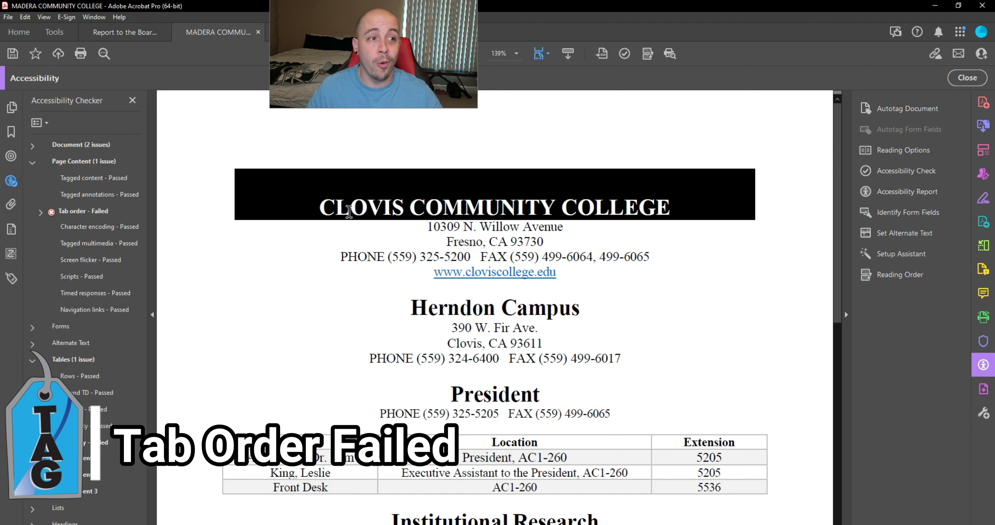
Step: Fix the failed Tab order check automatically so Page Content passes
{"action": "left_click", "coordinate": [77, 211]}
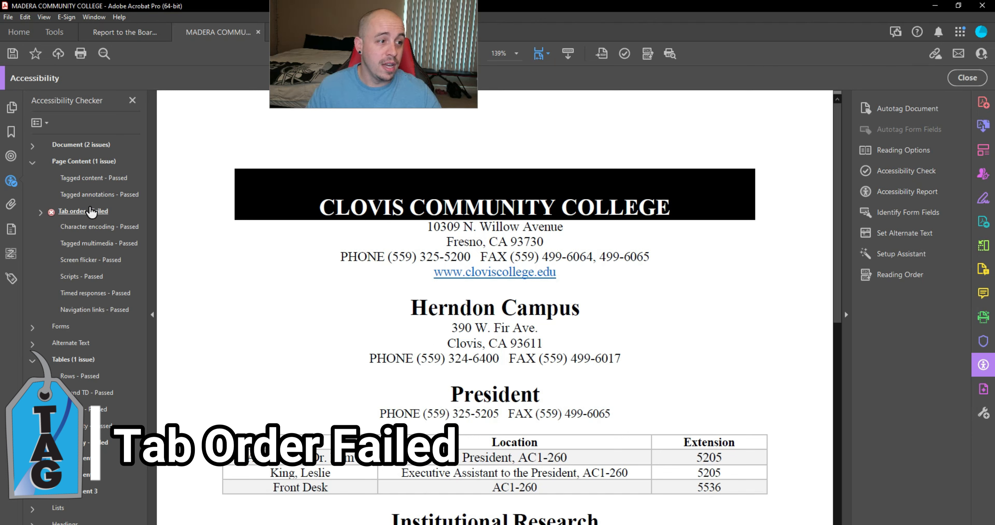
{"action": "right_click", "coordinate": [77, 216]}
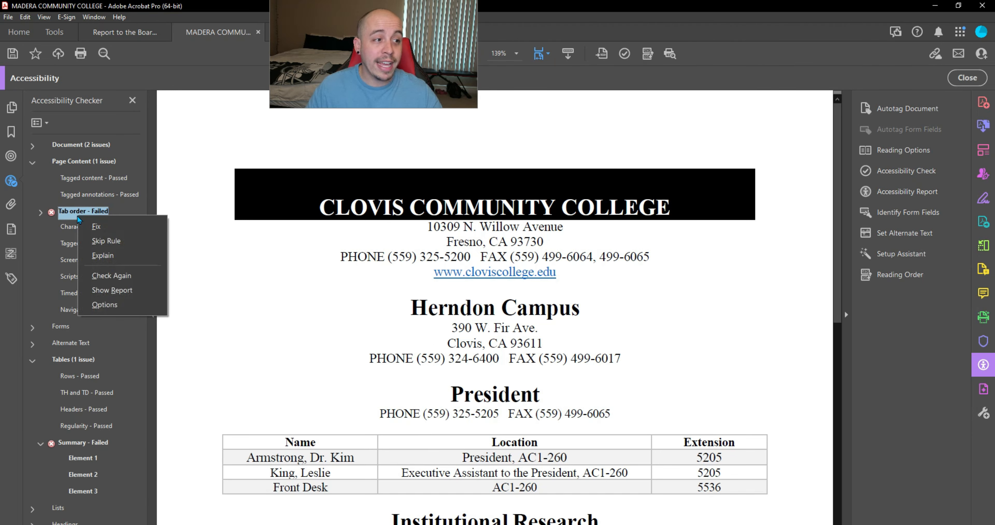
{"action": "left_click", "coordinate": [101, 231]}
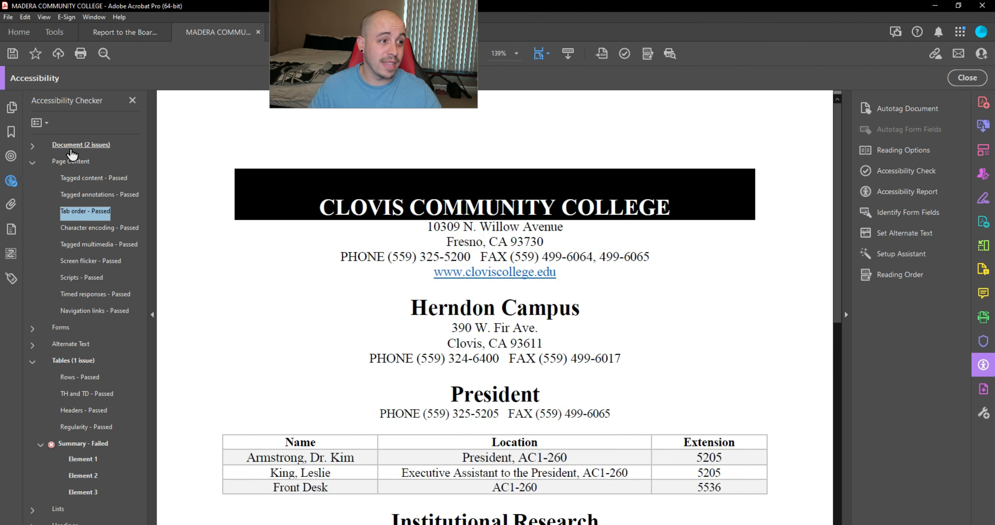
{"action": "left_click", "coordinate": [33, 164]}
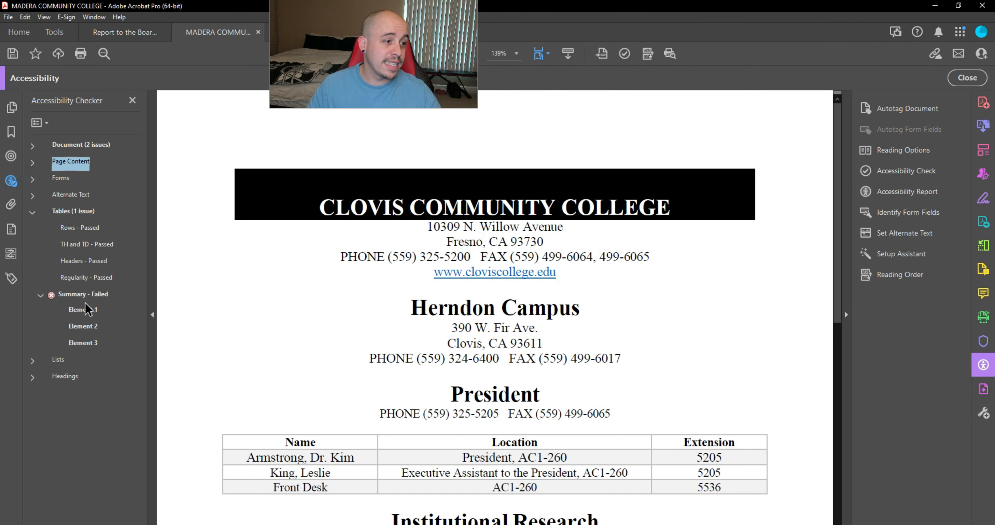
Step: Locate the table flagged by the failed Summary check on the page
{"action": "left_click", "coordinate": [88, 311]}
{"action": "scroll", "coordinate": [557, 280], "scroll_direction": "down", "scroll_amount": 2}
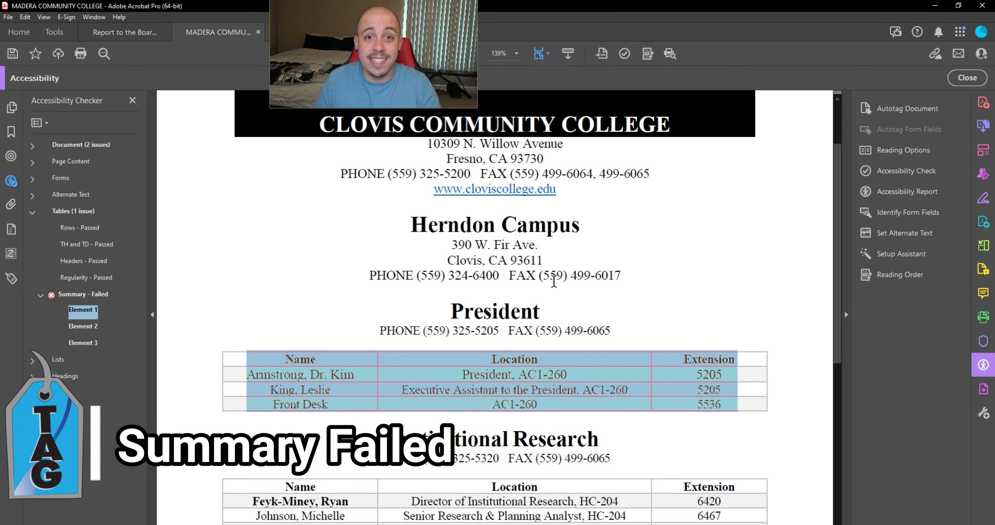
{"action": "left_click", "coordinate": [698, 318]}
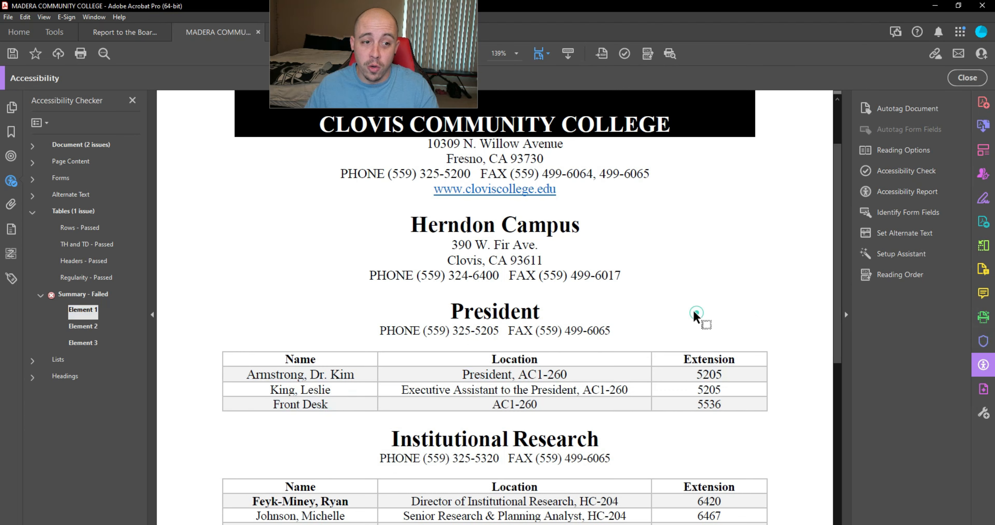
{"action": "scroll", "coordinate": [690, 310], "scroll_direction": "down", "scroll_amount": 2}
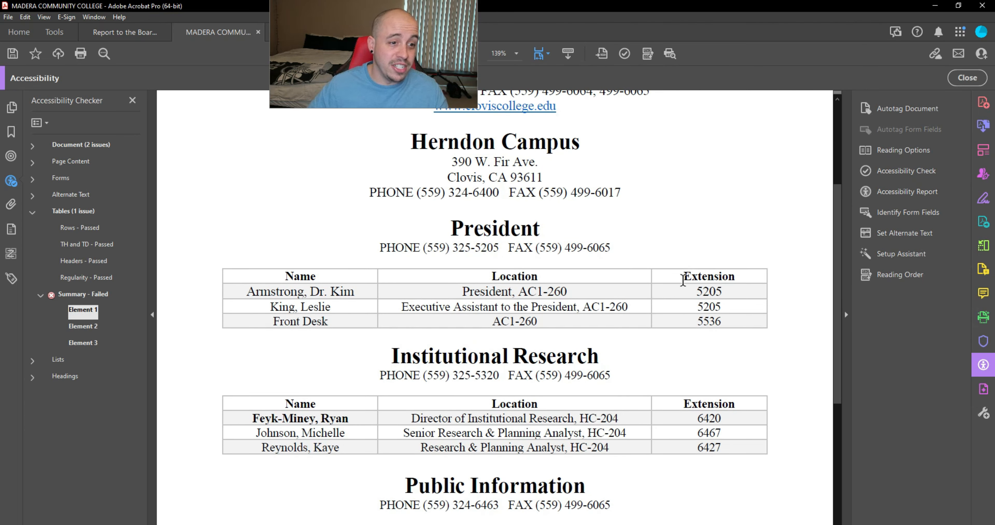
Step: In Reading Order, confirm the table summary for the President information table
{"action": "left_click", "coordinate": [904, 275]}
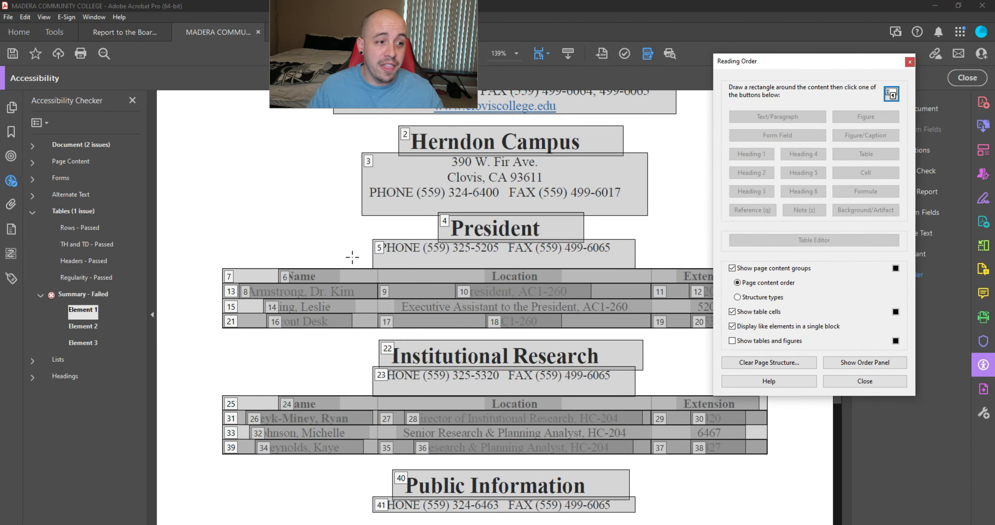
{"action": "right_click", "coordinate": [314, 277]}
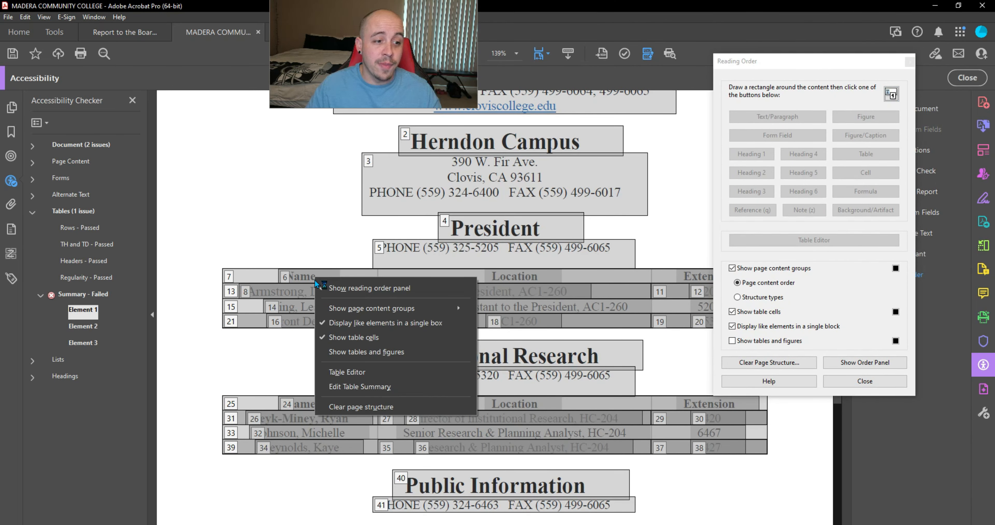
{"action": "left_click", "coordinate": [375, 388]}
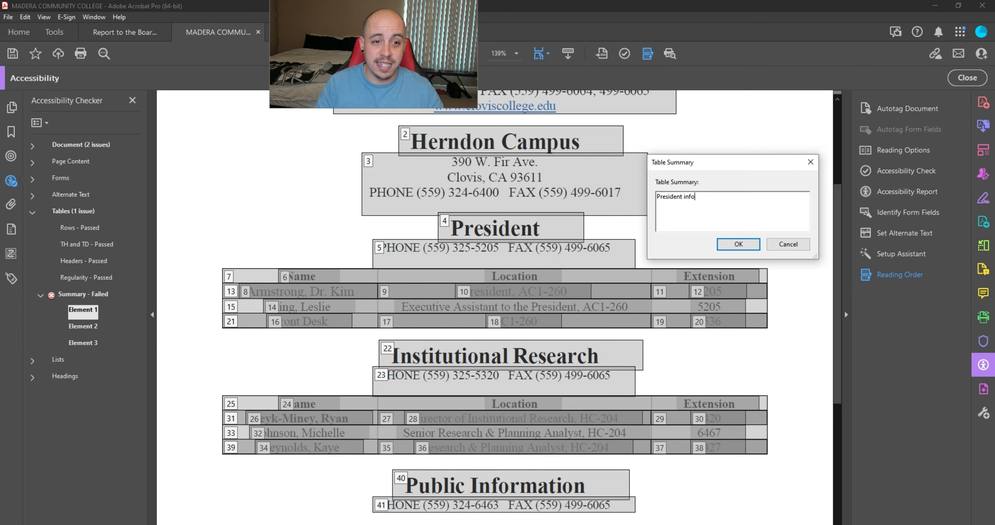
{"action": "left_click", "coordinate": [738, 244]}
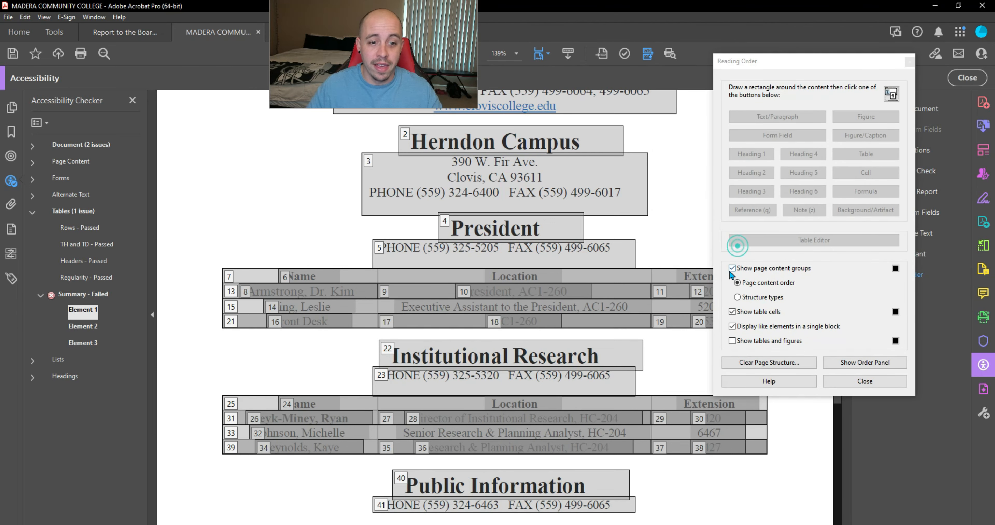
Step: Enter an 'Inst' summary for the Institutional Research table
{"action": "right_click", "coordinate": [627, 410]}
{"action": "left_click", "coordinate": [685, 387]}
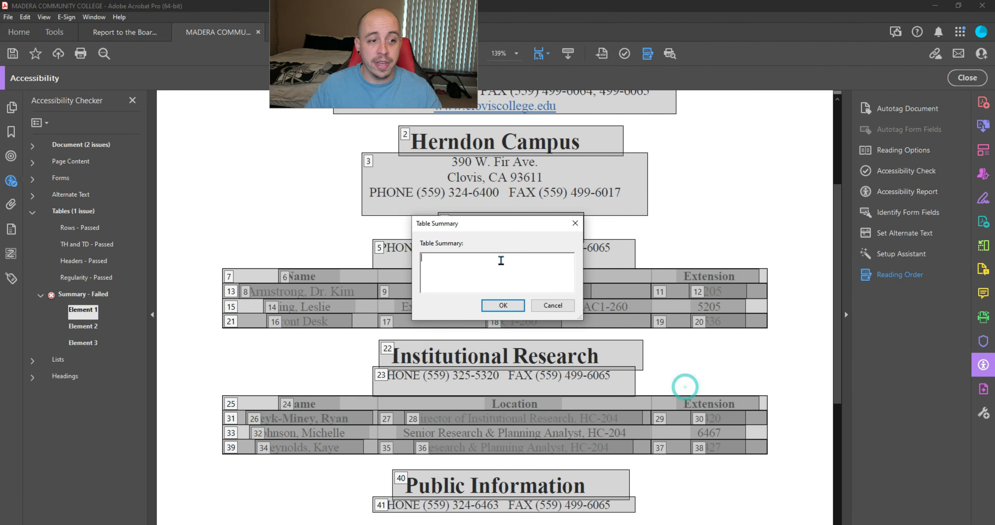
{"action": "type", "text": "Institutional research information"}
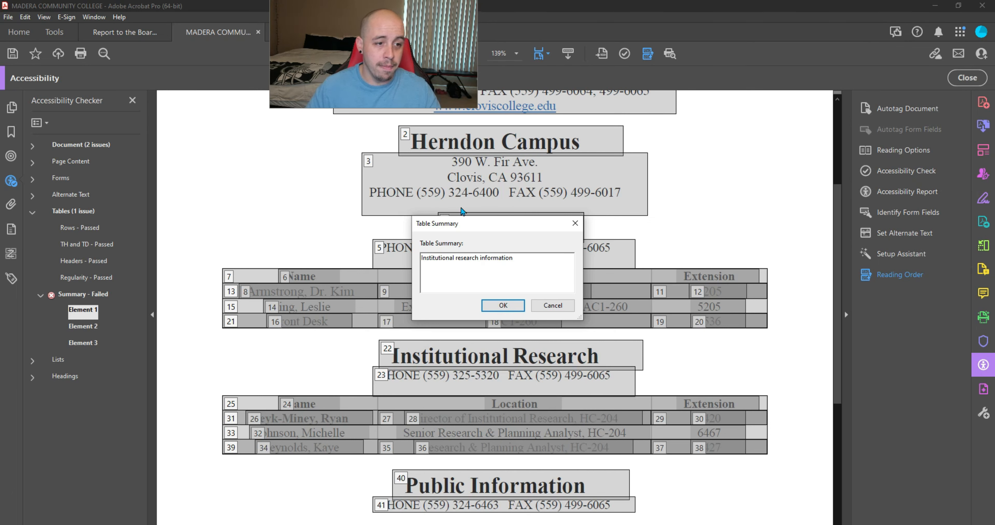
{"action": "key", "text": "Return"}
{"action": "scroll", "coordinate": [642, 408], "scroll_direction": "down", "scroll_amount": 5}
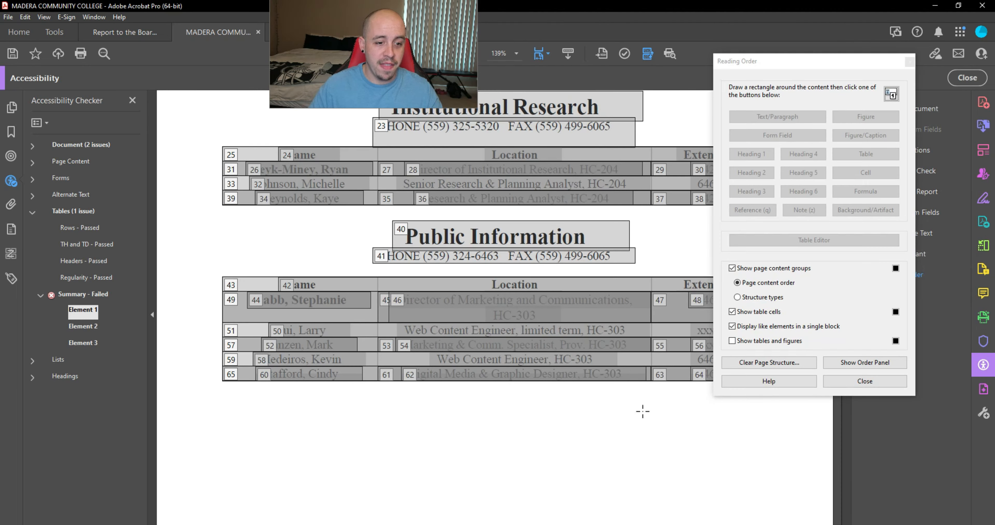
Step: Add a table summary for the Public Information table
{"action": "right_click", "coordinate": [623, 307]}
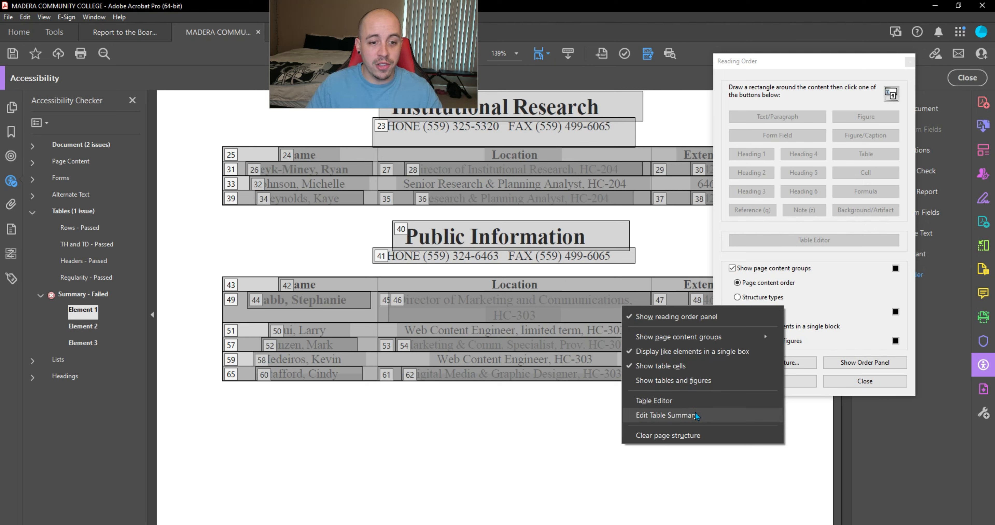
{"action": "left_click", "coordinate": [666, 415]}
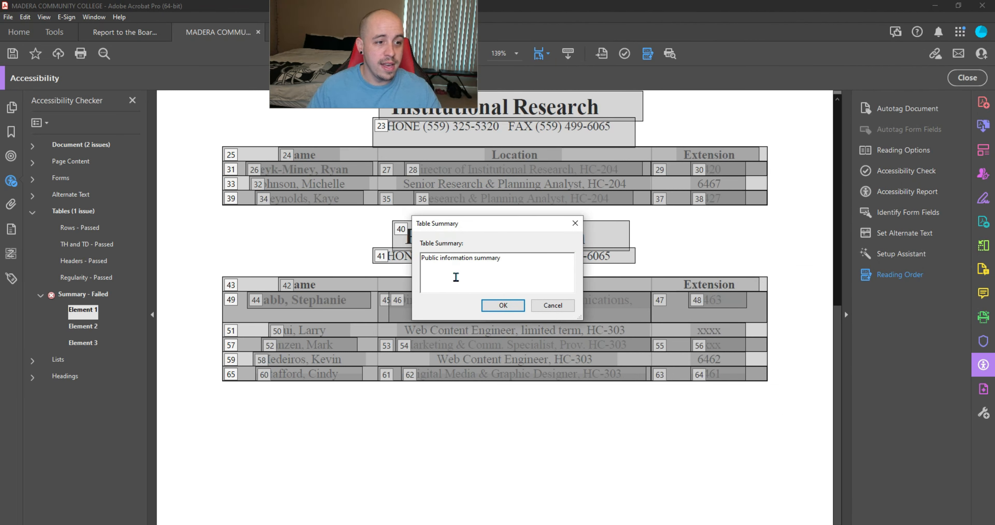
{"action": "left_click", "coordinate": [503, 305]}
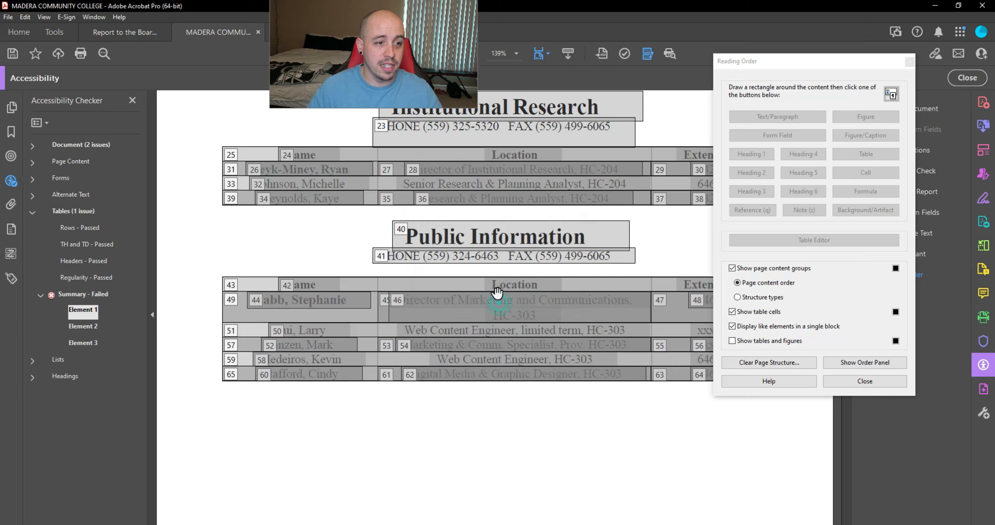
Step: Close Reading Order, re-run the table Summary check, and launch PAC 2021
{"action": "left_click", "coordinate": [885, 382]}
{"action": "right_click", "coordinate": [74, 296]}
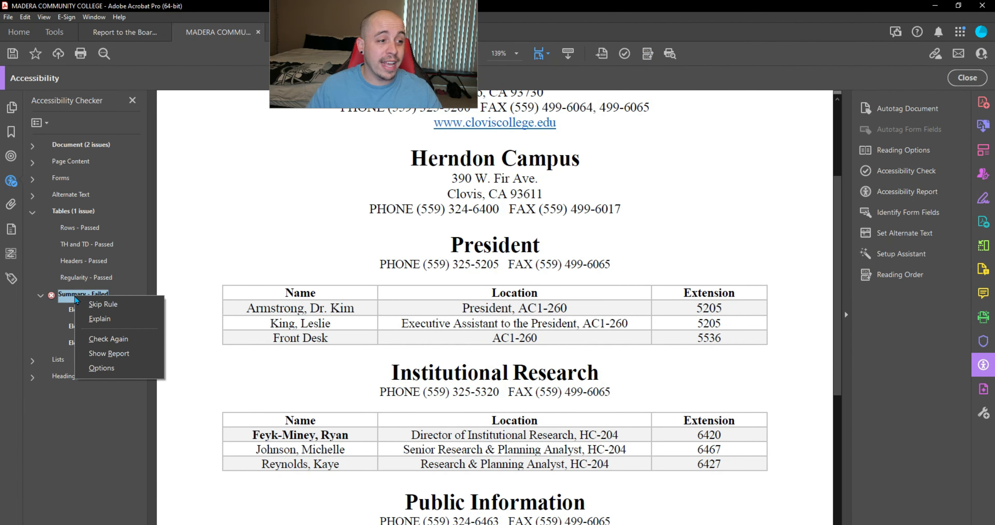
{"action": "left_click", "coordinate": [130, 338]}
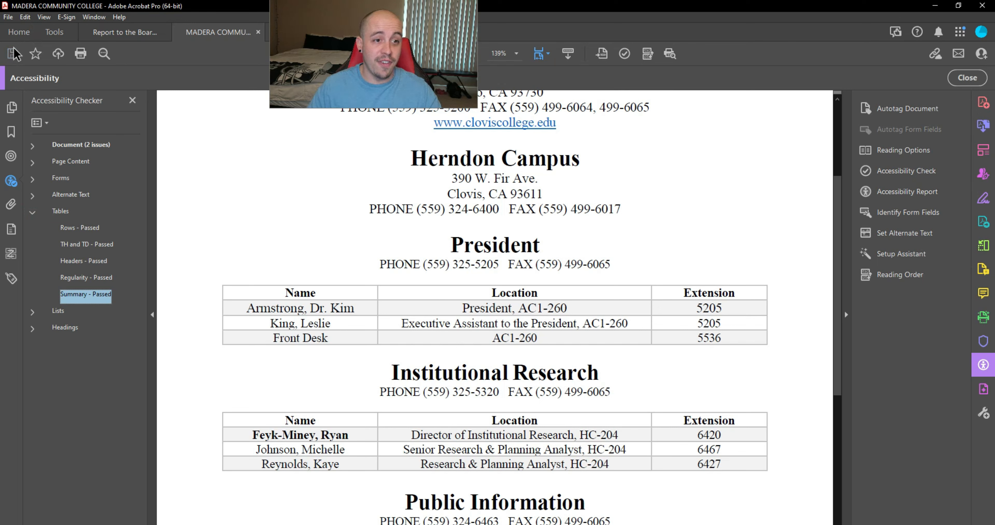
{"action": "left_click", "coordinate": [422, 524]}
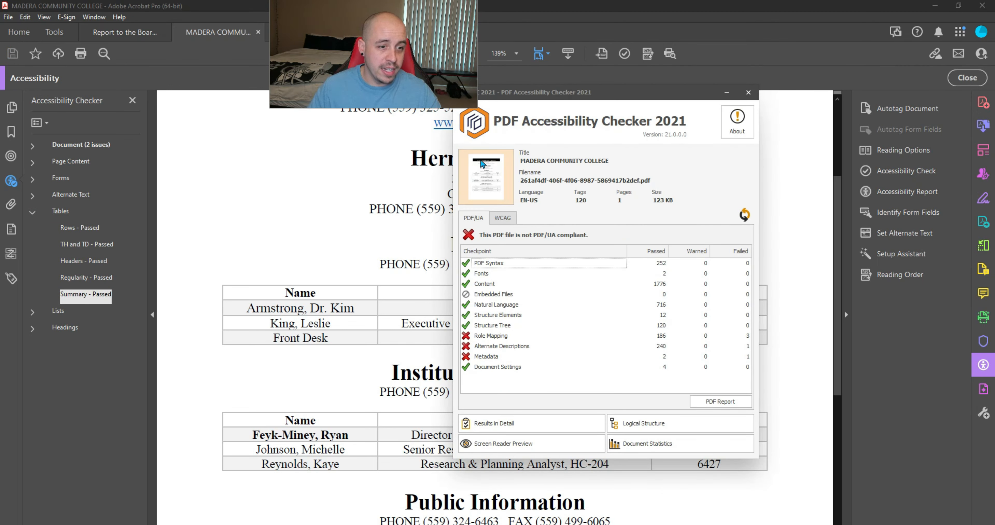
Step: Review PAC's detailed results for the failed Role Mapping checkpoint, then close the report and PAC
{"action": "left_click", "coordinate": [491, 336]}
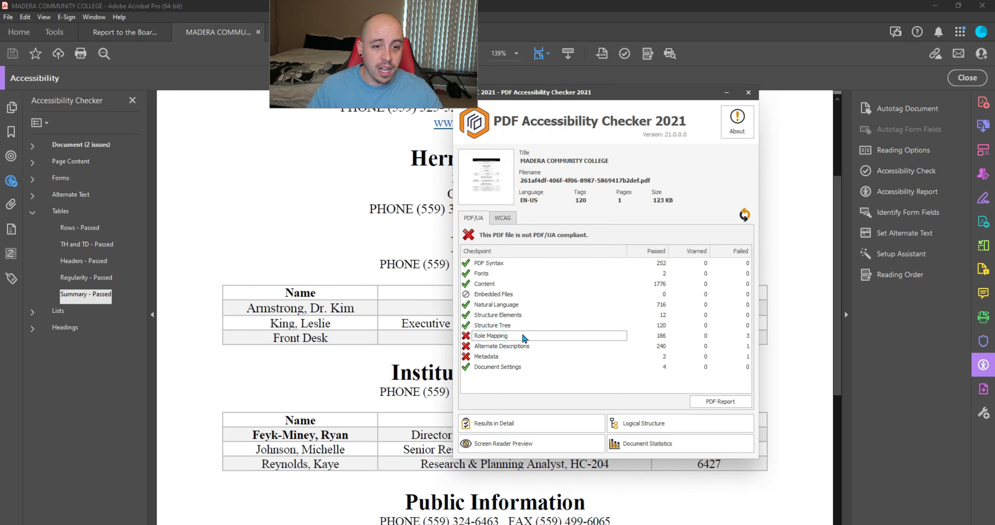
{"action": "left_click", "coordinate": [499, 421]}
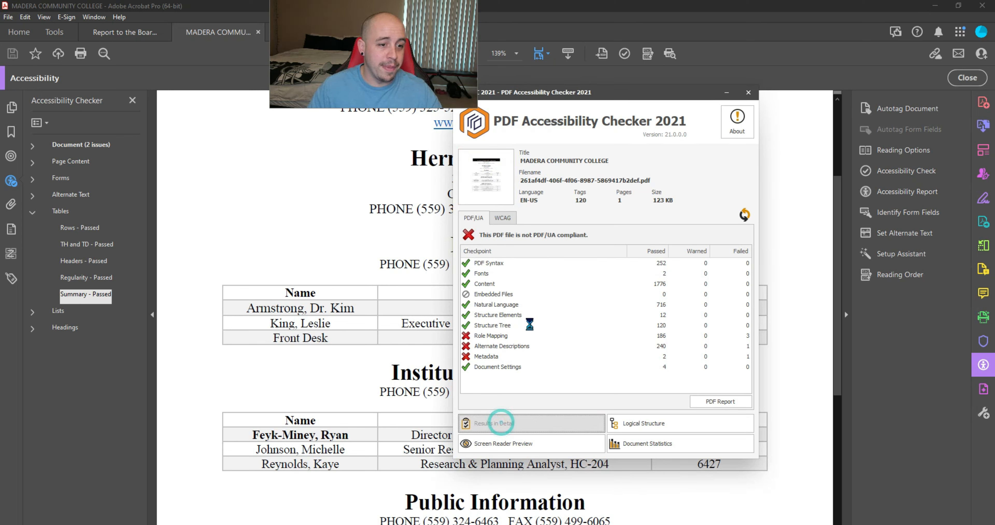
{"action": "left_click_drag", "start_coordinate": [212, 75], "coordinate": [488, 109]}
{"action": "left_click", "coordinate": [742, 110]}
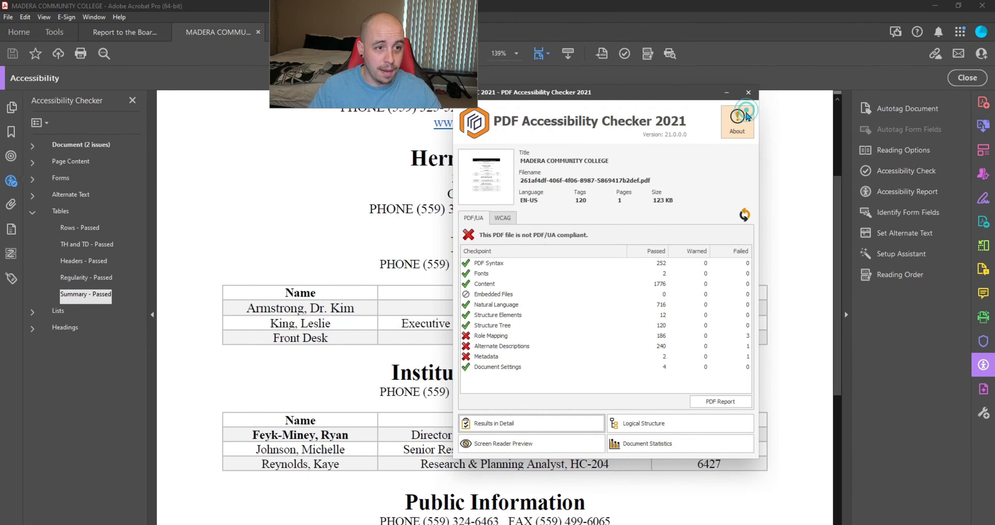
{"action": "left_click", "coordinate": [811, 157]}
{"action": "scroll", "coordinate": [337, 178], "scroll_direction": "up", "scroll_amount": 4}
Step: Open the document's Role Map from the Sect tag and expand its mappings list
{"action": "left_click", "coordinate": [17, 276]}
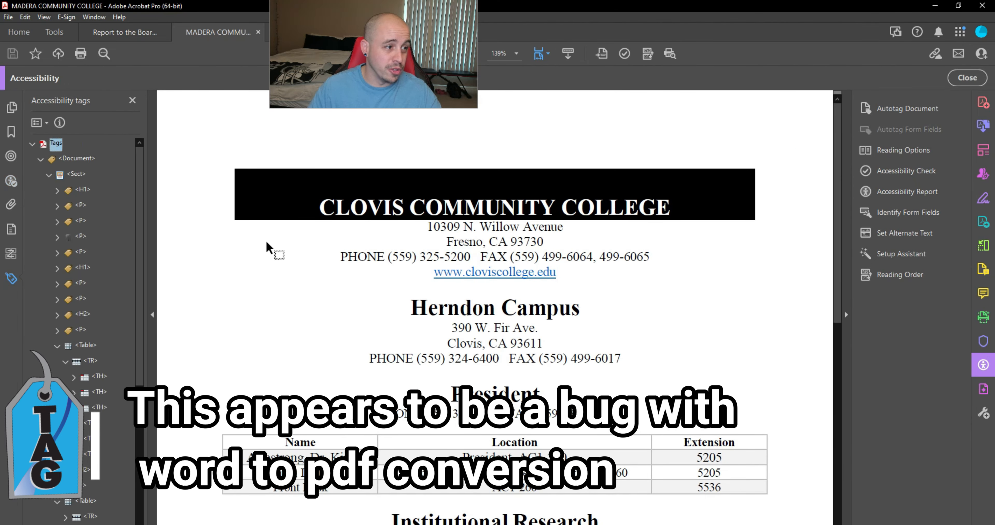
{"action": "right_click", "coordinate": [79, 176]}
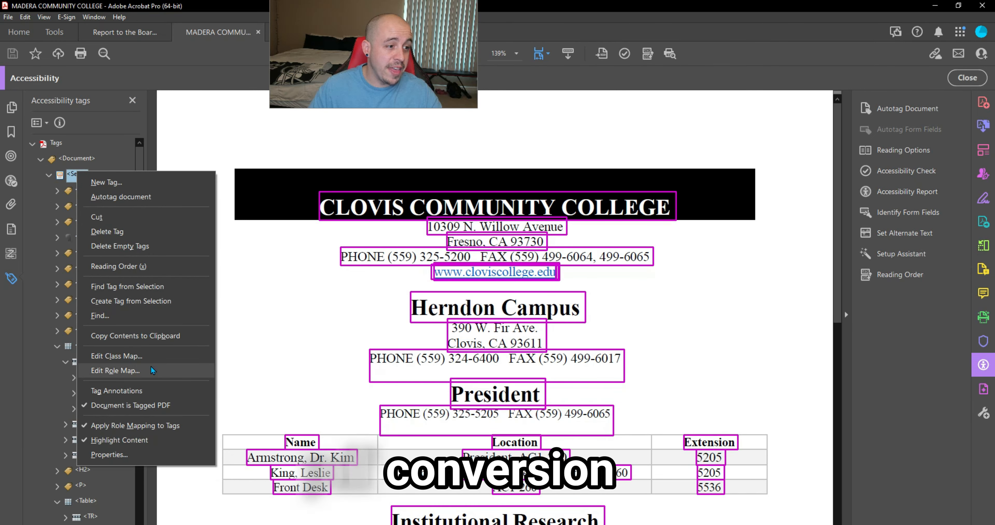
{"action": "left_click", "coordinate": [150, 370]}
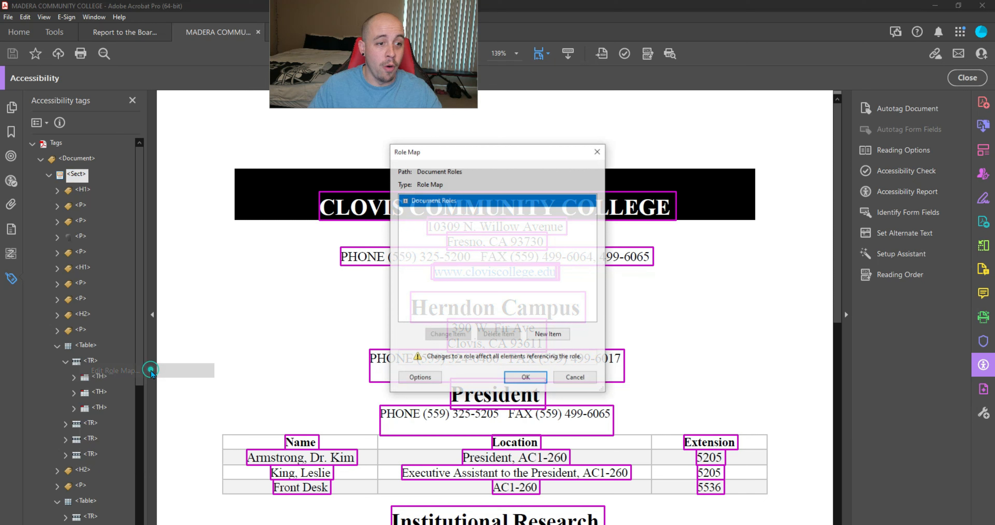
{"action": "left_click", "coordinate": [404, 201]}
{"action": "scroll", "coordinate": [485, 256], "scroll_direction": "down", "scroll_amount": 5}
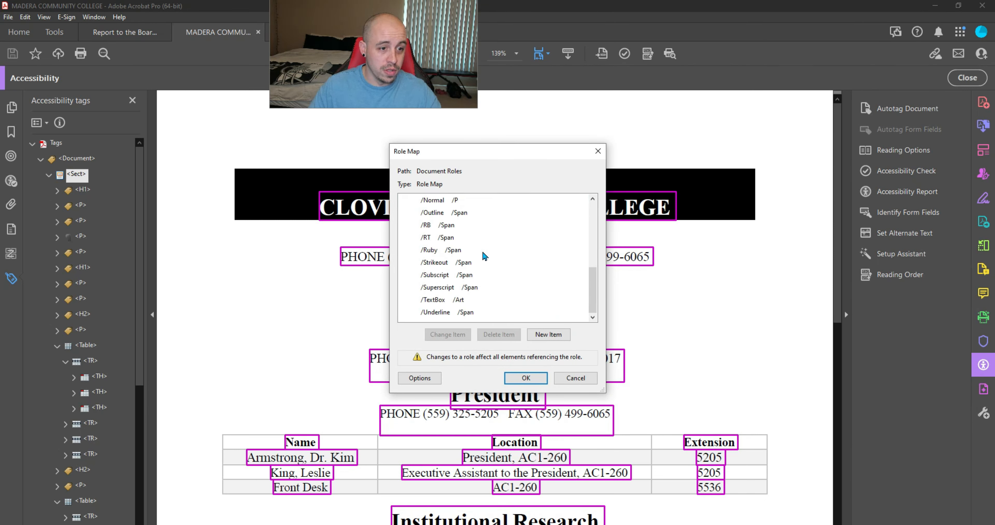
{"action": "scroll", "coordinate": [499, 282], "scroll_direction": "up", "scroll_amount": 5}
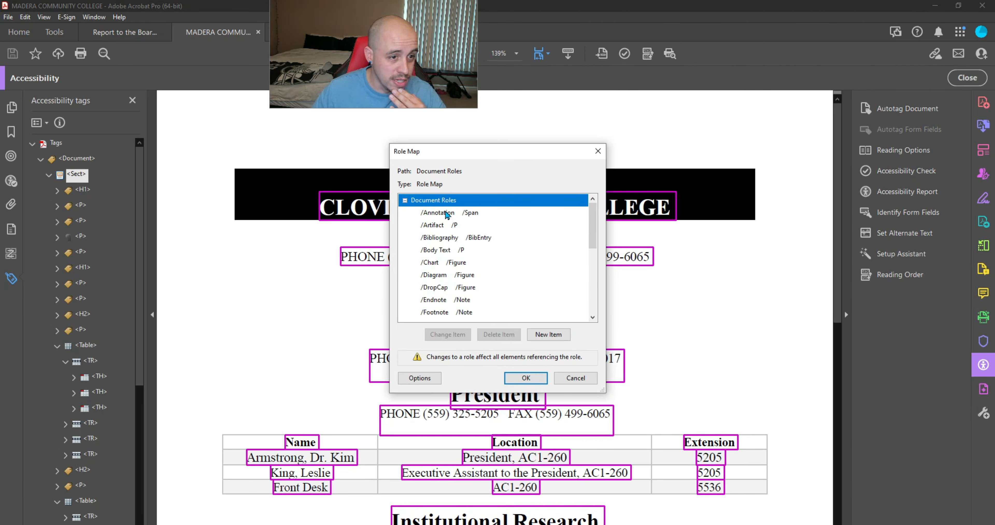
Step: Delete the Annotation, Artifact, Bibliography, Body Text, Chart and Diagram role mappings
{"action": "left_click", "coordinate": [448, 212]}
{"action": "scroll", "coordinate": [477, 295], "scroll_direction": "down", "scroll_amount": 5}
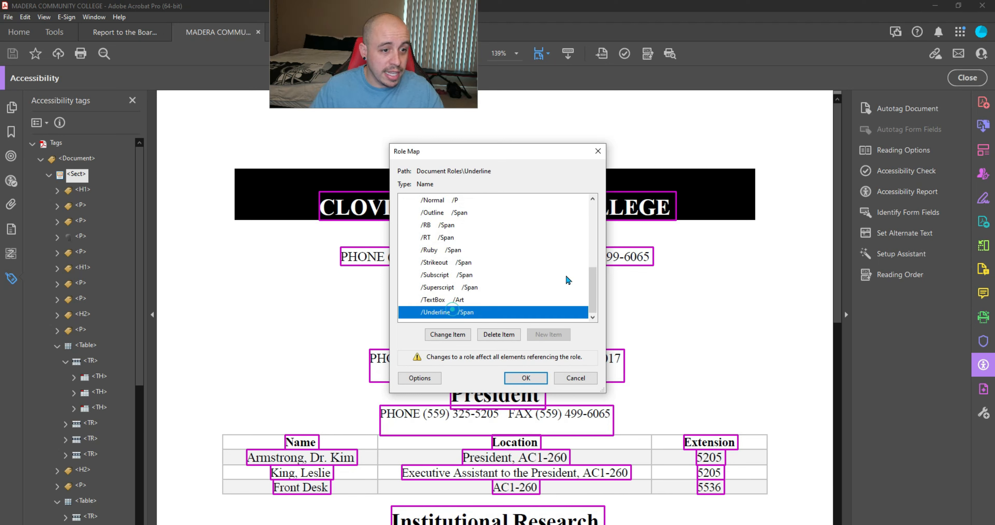
{"action": "left_click", "coordinate": [509, 334]}
{"action": "left_click", "coordinate": [556, 301]}
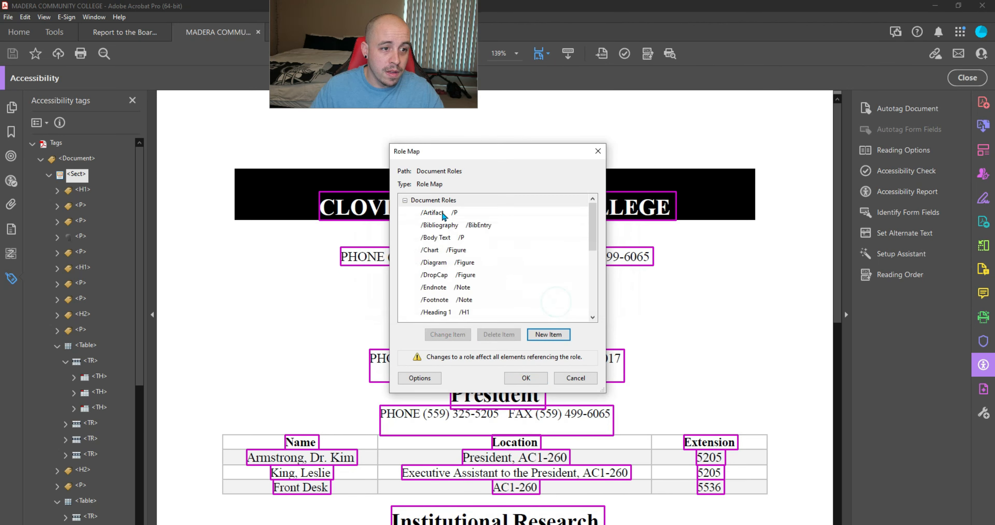
{"action": "left_click", "coordinate": [425, 213]}
{"action": "left_click", "coordinate": [509, 332]}
{"action": "left_click", "coordinate": [560, 300]}
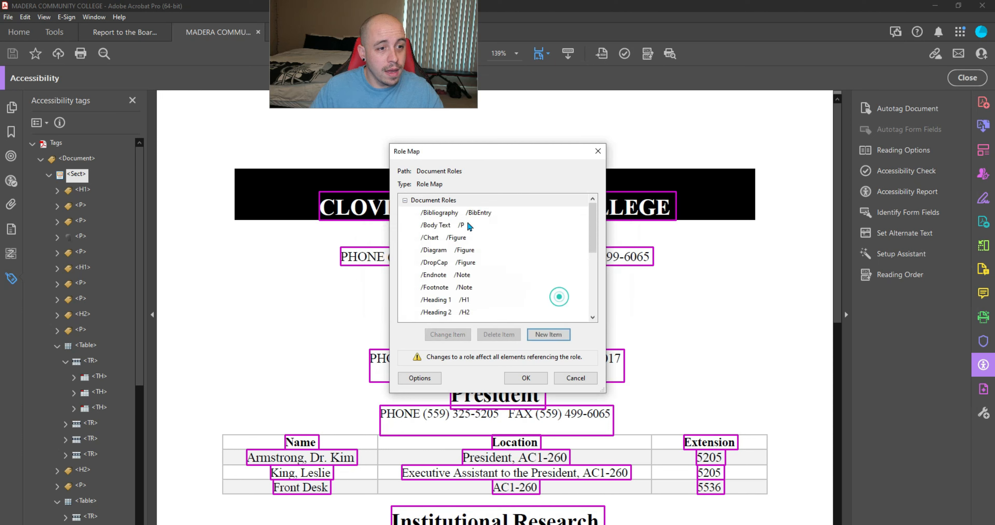
{"action": "left_click", "coordinate": [429, 213]}
{"action": "left_click", "coordinate": [508, 334]}
{"action": "left_click", "coordinate": [561, 299]}
{"action": "left_click", "coordinate": [433, 213]}
{"action": "left_click", "coordinate": [508, 334]}
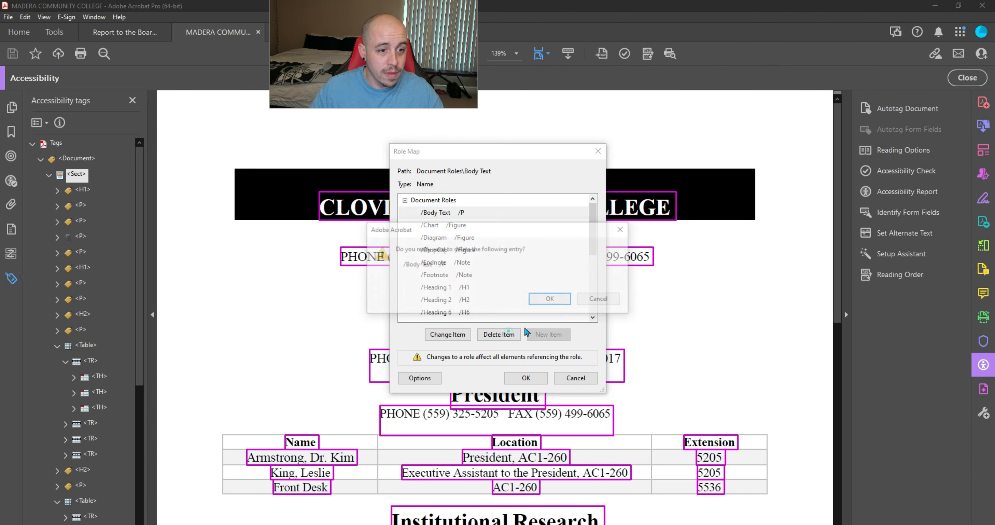
{"action": "left_click", "coordinate": [557, 299]}
{"action": "left_click", "coordinate": [429, 213]}
{"action": "left_click", "coordinate": [506, 333]}
{"action": "left_click", "coordinate": [556, 300]}
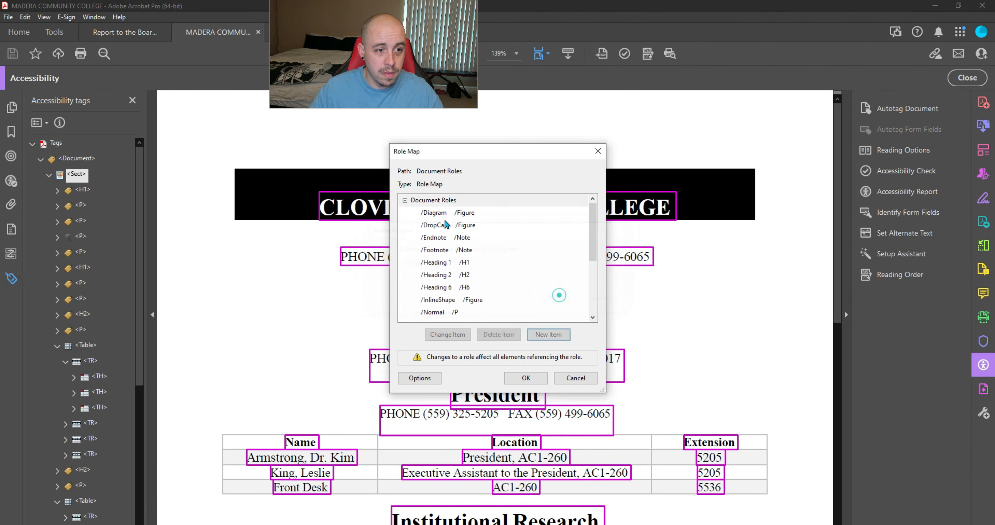
{"action": "left_click", "coordinate": [428, 212]}
{"action": "left_click", "coordinate": [506, 333]}
{"action": "left_click", "coordinate": [557, 299]}
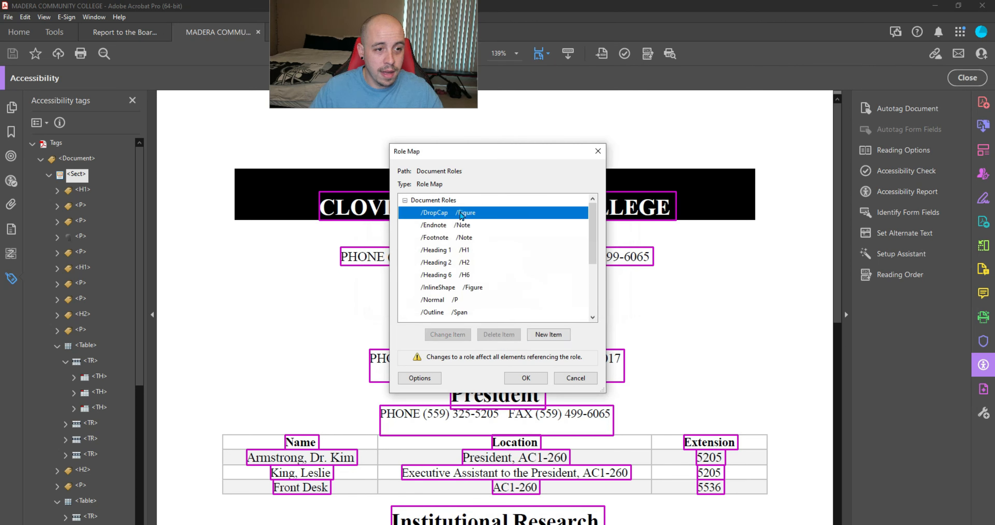
Step: Delete the DropCap, Endnote, Footnote, Heading 1, Heading 2 and Heading 6 role mappings
{"action": "left_click", "coordinate": [506, 334]}
{"action": "left_click", "coordinate": [556, 300]}
{"action": "left_click", "coordinate": [429, 213]}
{"action": "left_click", "coordinate": [506, 333]}
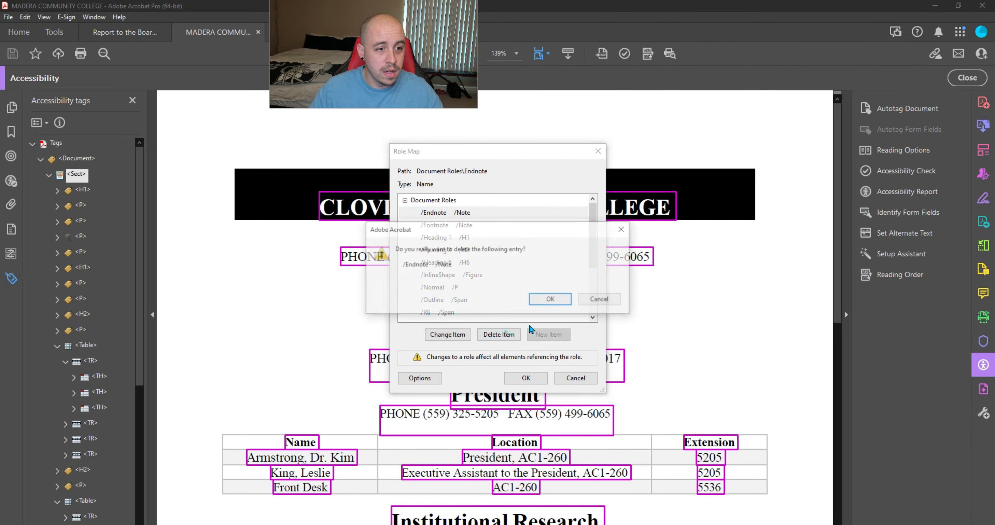
{"action": "left_click", "coordinate": [550, 299]}
{"action": "left_click", "coordinate": [429, 212]}
{"action": "left_click", "coordinate": [506, 333]}
{"action": "left_click", "coordinate": [550, 299]}
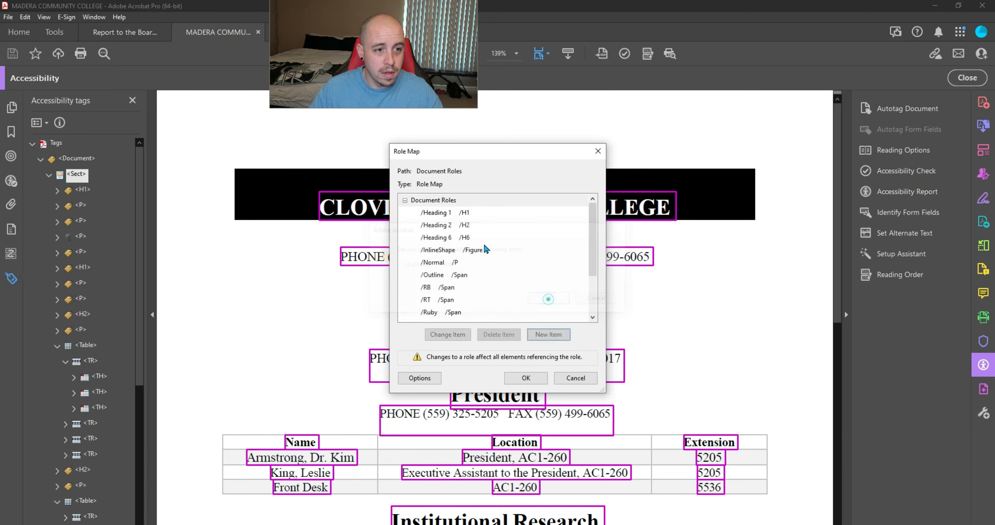
{"action": "left_click", "coordinate": [436, 212]}
{"action": "left_click", "coordinate": [506, 333]}
{"action": "left_click", "coordinate": [552, 300]}
{"action": "left_click", "coordinate": [437, 212]}
{"action": "left_click", "coordinate": [506, 334]}
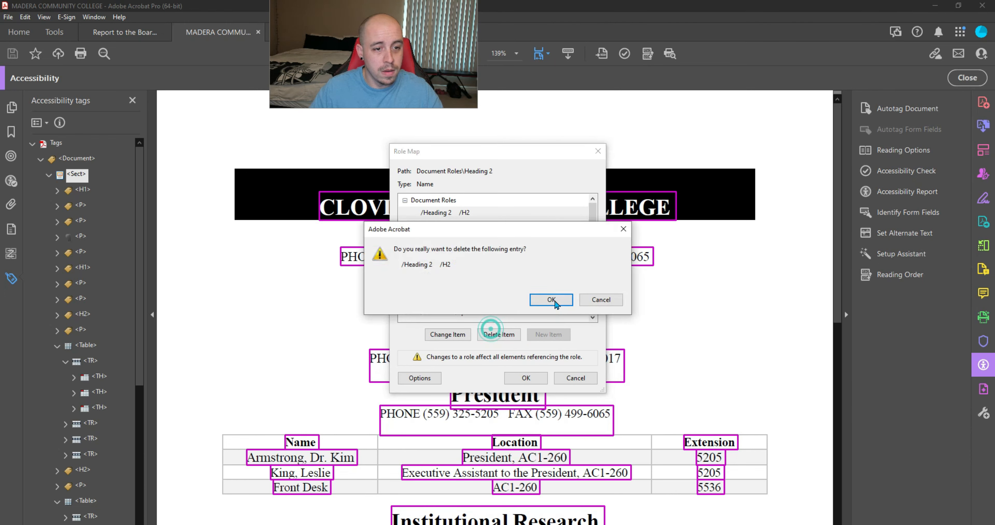
{"action": "left_click", "coordinate": [551, 299]}
{"action": "left_click", "coordinate": [437, 212]}
{"action": "left_click", "coordinate": [507, 334]}
{"action": "left_click", "coordinate": [551, 299]}
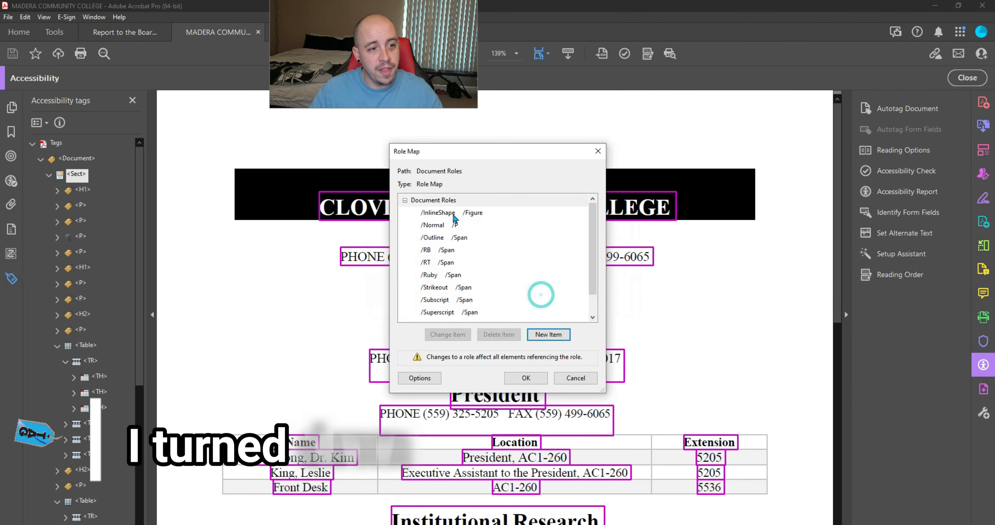
Step: Delete the InlineShape, Normal and Outline role mappings
{"action": "left_click", "coordinate": [436, 213]}
{"action": "left_click", "coordinate": [501, 333]}
{"action": "left_click", "coordinate": [551, 299]}
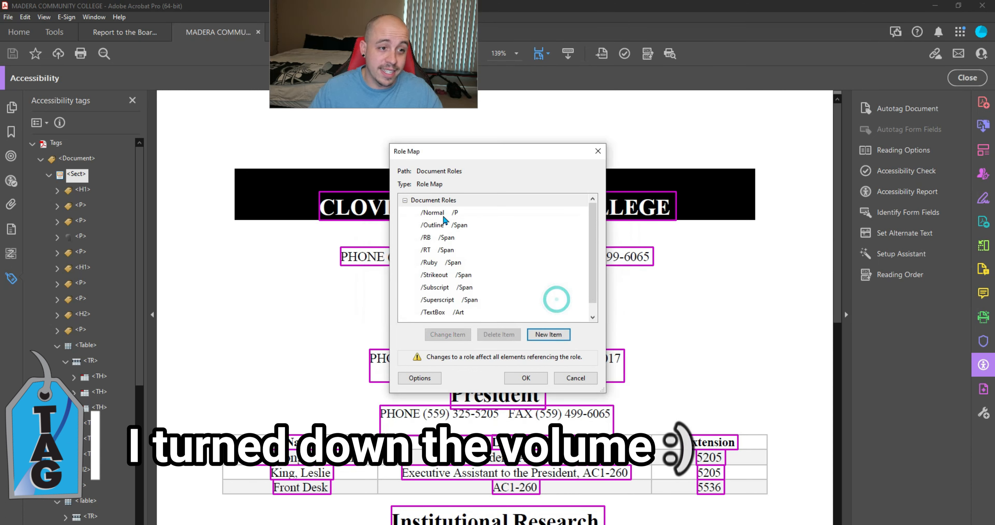
{"action": "left_click", "coordinate": [437, 212]}
{"action": "left_click", "coordinate": [506, 333]}
{"action": "left_click", "coordinate": [547, 298]}
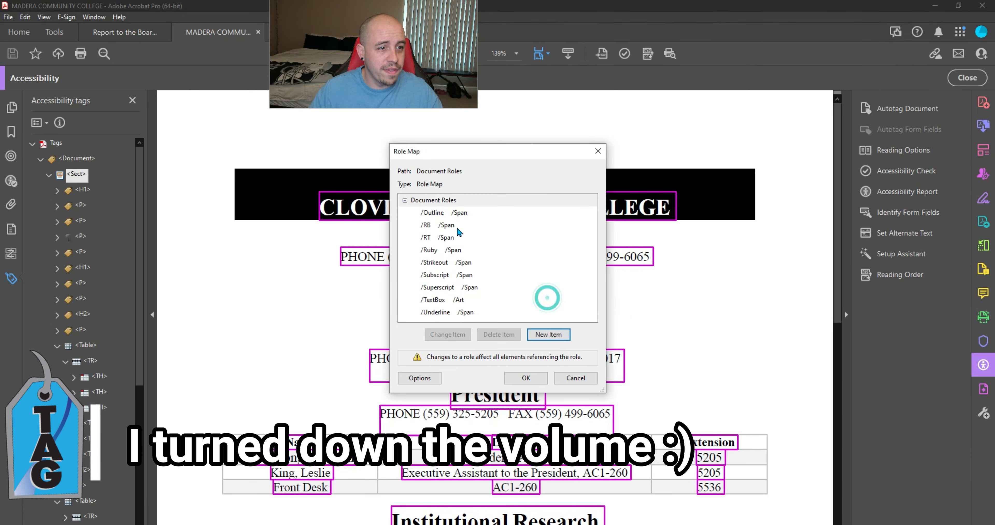
{"action": "left_click", "coordinate": [448, 214]}
{"action": "left_click", "coordinate": [501, 334]}
{"action": "left_click", "coordinate": [537, 300]}
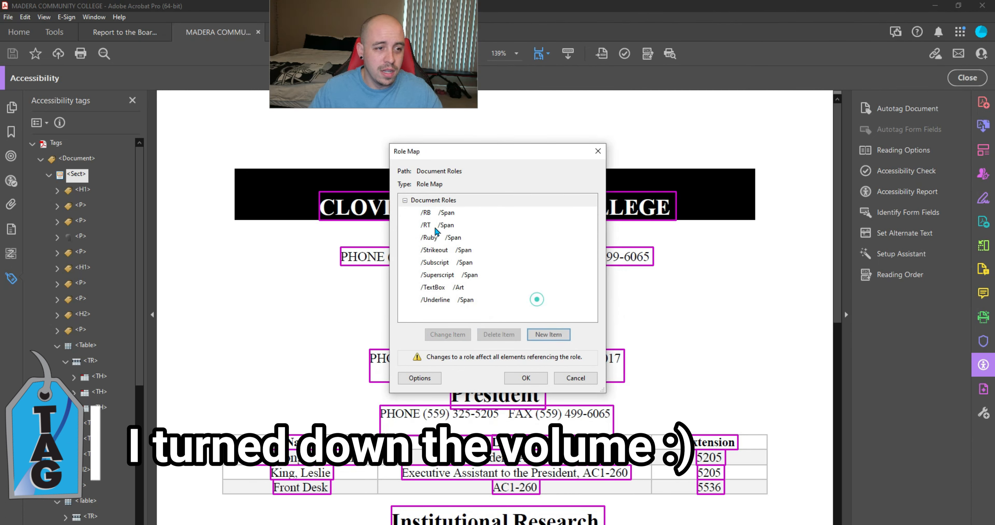
Step: Delete the RB, RT, Ruby and Strikeout role mappings
{"action": "left_click", "coordinate": [501, 337]}
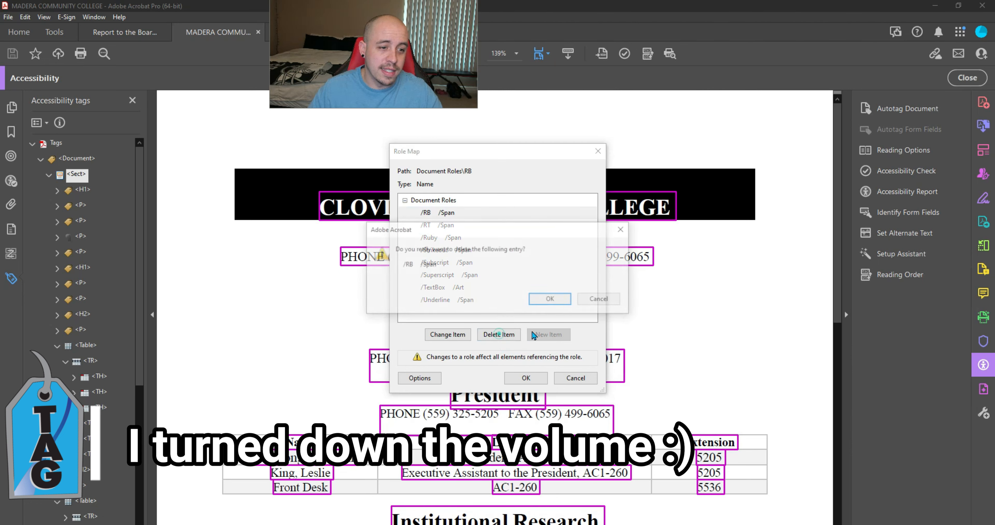
{"action": "left_click", "coordinate": [551, 300]}
{"action": "left_click", "coordinate": [436, 212]}
{"action": "left_click", "coordinate": [496, 335]}
{"action": "left_click", "coordinate": [552, 300]}
{"action": "left_click", "coordinate": [437, 213]}
{"action": "left_click", "coordinate": [499, 334]}
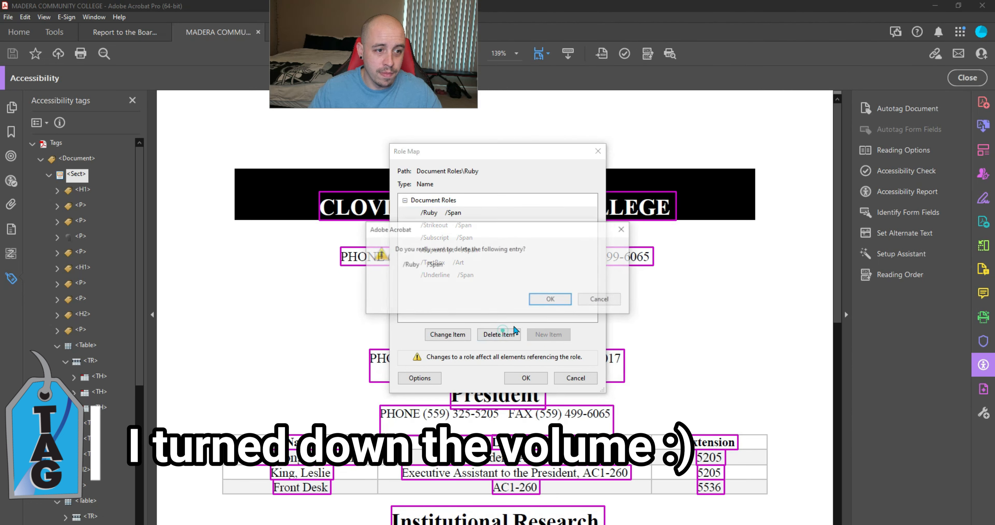
{"action": "left_click", "coordinate": [551, 300]}
{"action": "left_click", "coordinate": [437, 213]}
{"action": "left_click", "coordinate": [496, 335]}
{"action": "left_click", "coordinate": [550, 299]}
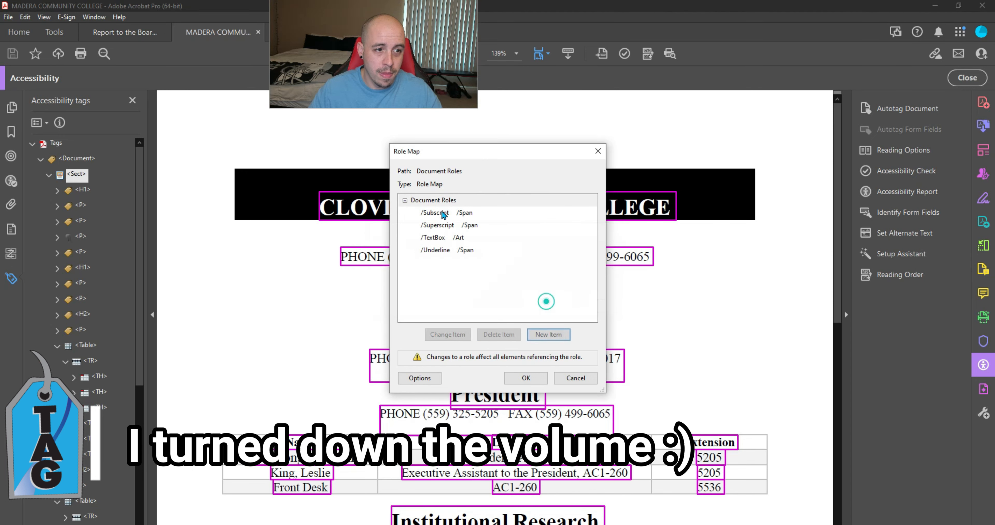
Step: Delete the Subscript, Superscript, TextBox and Underline mappings and accept the empty role map
{"action": "left_click", "coordinate": [437, 213]}
{"action": "left_click", "coordinate": [504, 335]}
{"action": "left_click", "coordinate": [551, 299]}
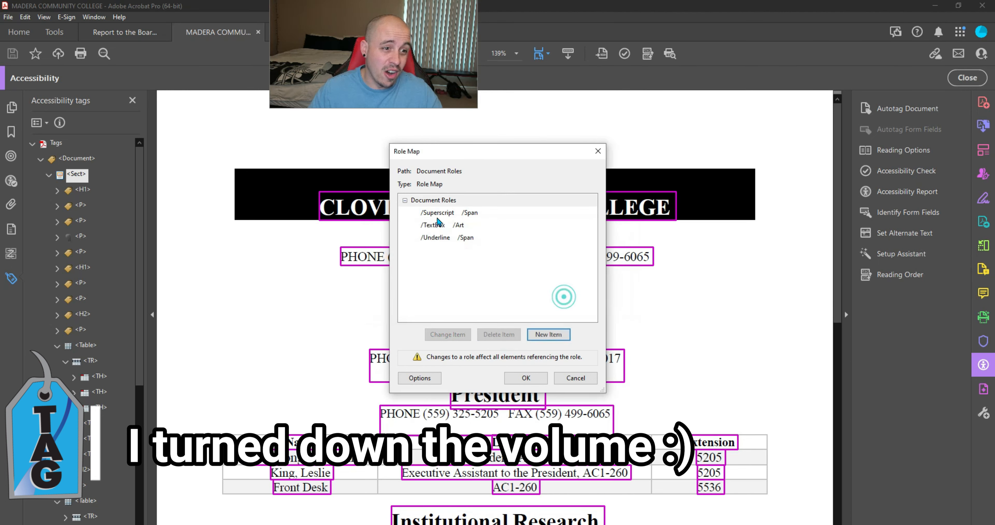
{"action": "left_click", "coordinate": [437, 212]}
{"action": "left_click", "coordinate": [514, 332]}
{"action": "left_click", "coordinate": [550, 300]}
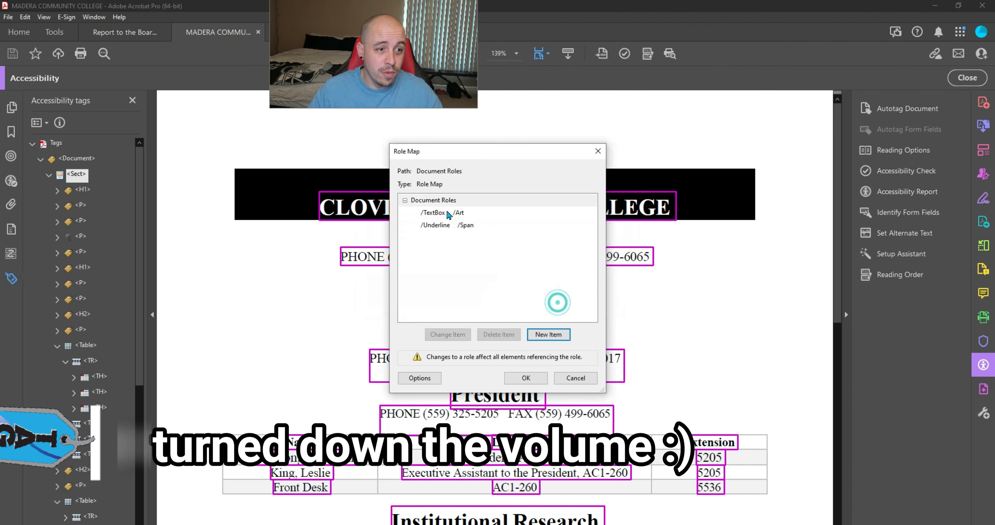
{"action": "left_click", "coordinate": [436, 212]}
{"action": "left_click", "coordinate": [512, 335]}
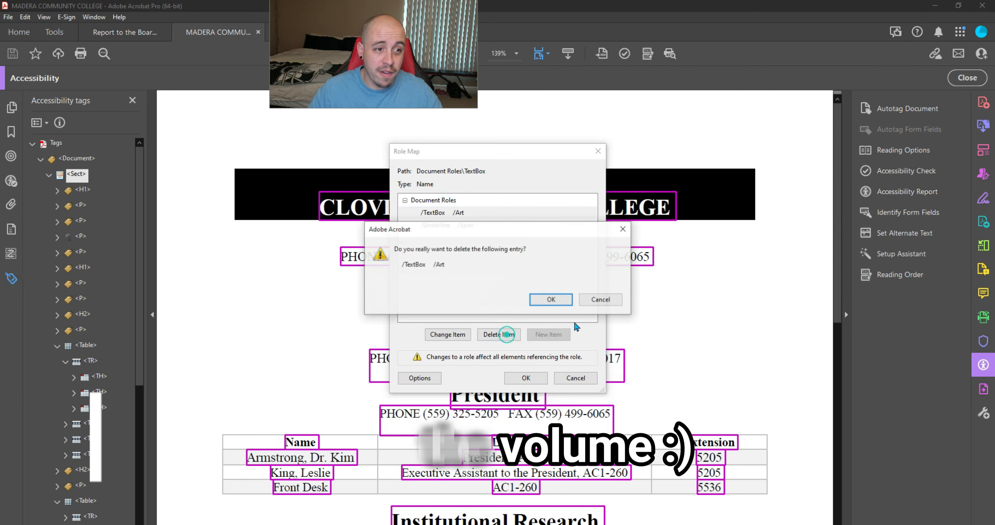
{"action": "left_click", "coordinate": [550, 300]}
{"action": "left_click", "coordinate": [437, 212]}
{"action": "left_click", "coordinate": [499, 335]}
{"action": "left_click", "coordinate": [550, 299]}
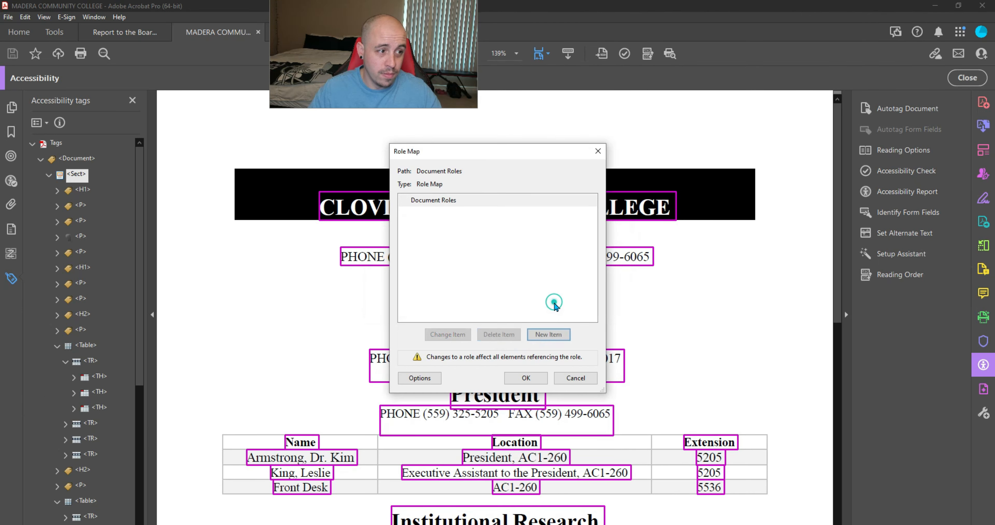
{"action": "left_click", "coordinate": [526, 378]}
{"action": "left_click", "coordinate": [59, 394]}
Step: Collapse the last table branch and refresh the Document tag tree by collapsing and re-expanding it
{"action": "left_click", "coordinate": [57, 442]}
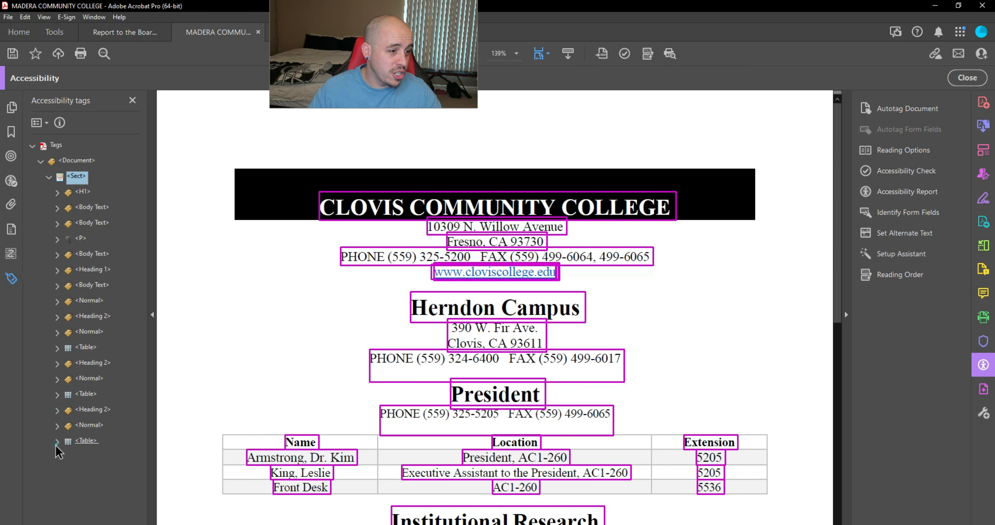
{"action": "left_click", "coordinate": [41, 163]}
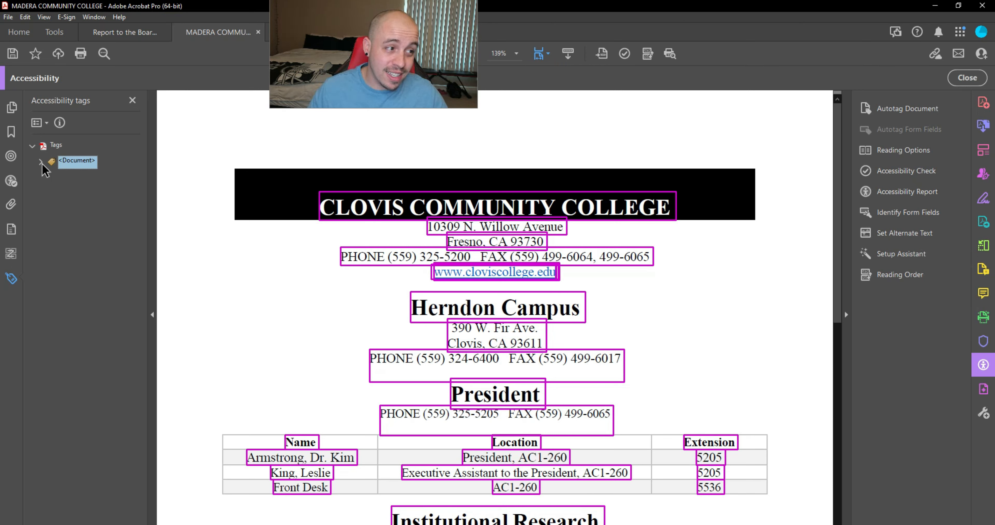
{"action": "left_click", "coordinate": [42, 162]}
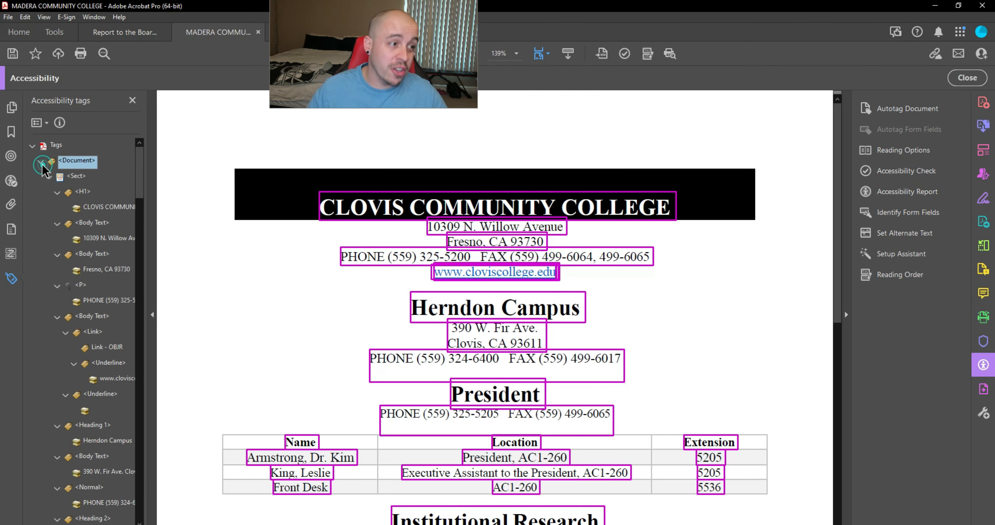
Step: Select the Body Text tags for the street address, Fresno, CA 93730 line and website link
{"action": "left_click", "coordinate": [111, 224]}
{"action": "left_click", "coordinate": [102, 253], "text": "ctrl"}
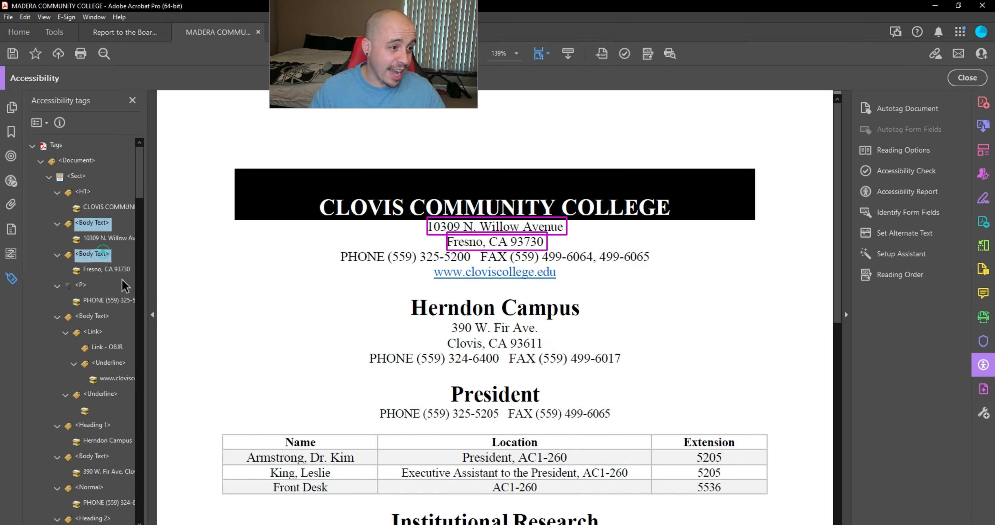
{"action": "left_click", "coordinate": [100, 318], "text": "ctrl"}
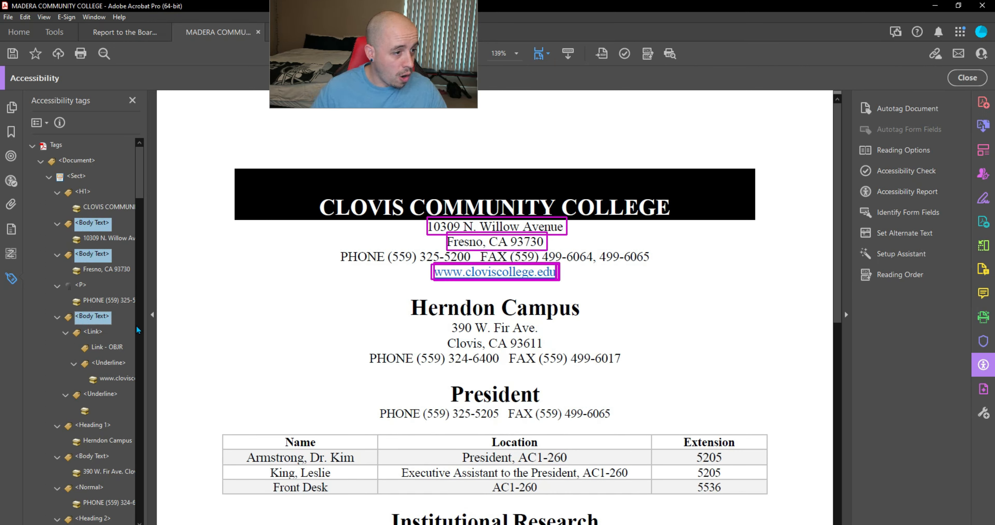
Step: Widen the Tags panel and multi-select the address, President phone line and President table Normal tags
{"action": "left_click_drag", "start_coordinate": [147, 183], "coordinate": [240, 195]}
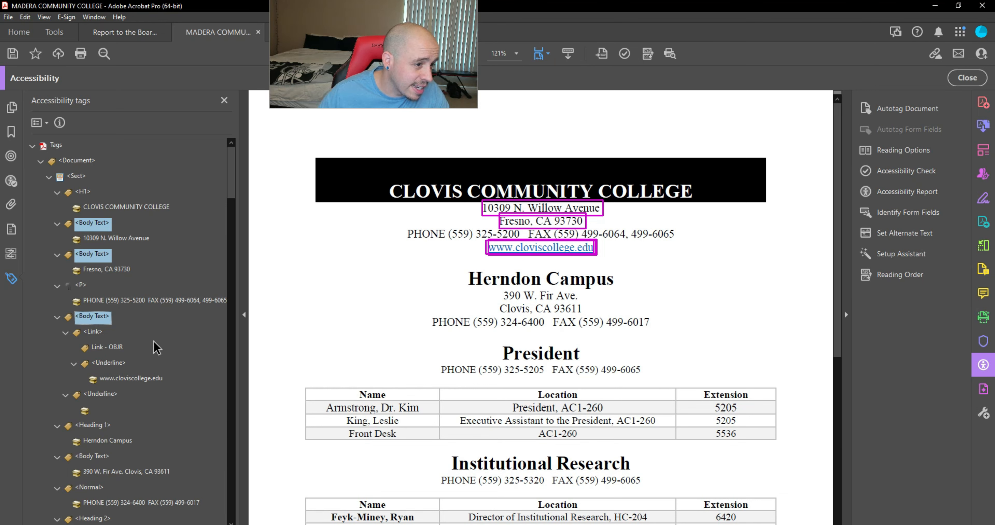
{"action": "scroll", "coordinate": [112, 369], "scroll_direction": "down", "scroll_amount": 3}
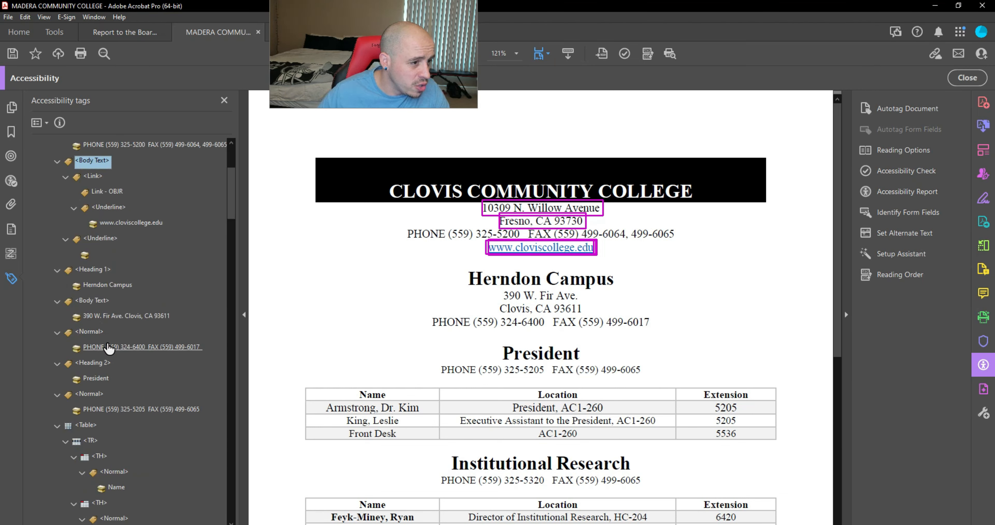
{"action": "left_click", "coordinate": [88, 303], "text": "ctrl"}
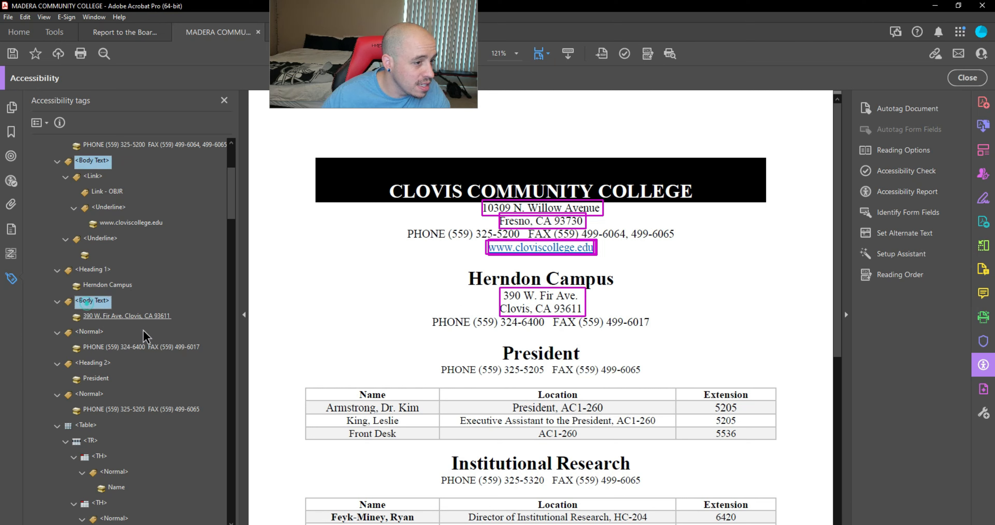
{"action": "left_click", "coordinate": [116, 316], "text": "ctrl"}
{"action": "left_click", "coordinate": [120, 365], "text": "ctrl"}
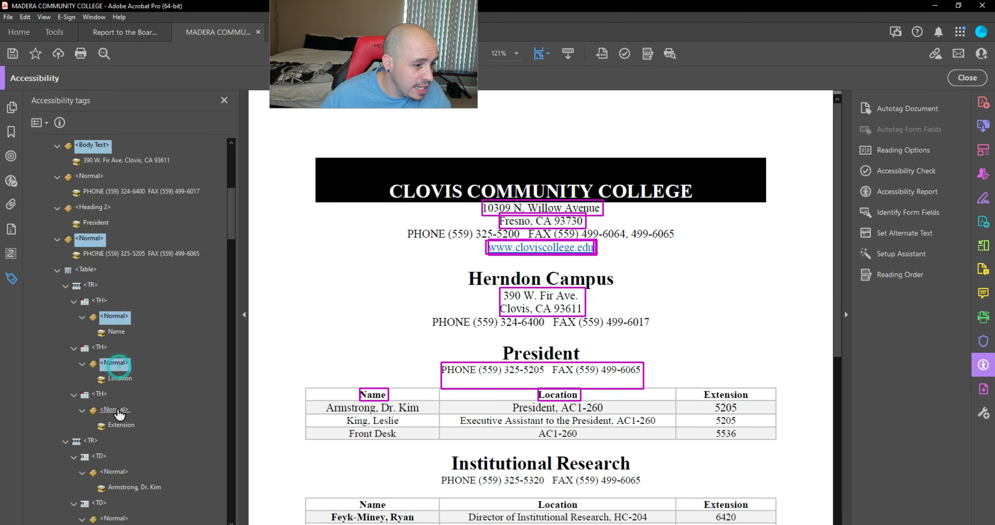
{"action": "left_click", "coordinate": [119, 410], "text": "ctrl"}
{"action": "left_click", "coordinate": [118, 362], "text": "ctrl"}
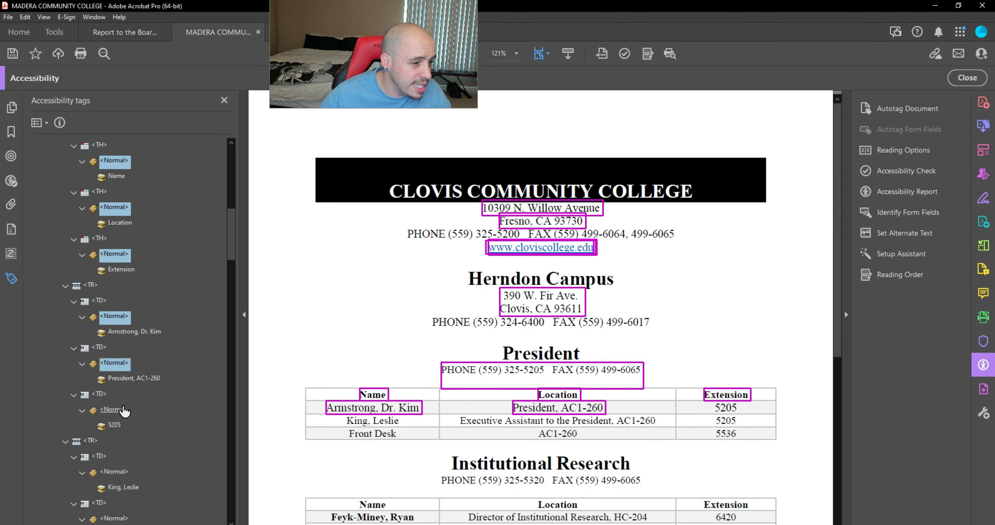
{"action": "left_click", "coordinate": [123, 407], "text": "ctrl"}
{"action": "left_click", "coordinate": [115, 471], "text": "ctrl"}
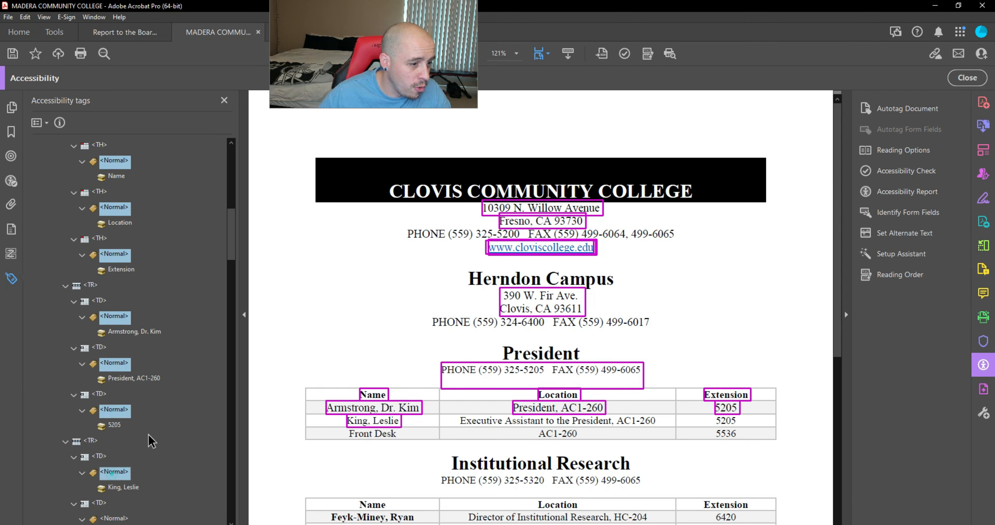
{"action": "scroll", "coordinate": [155, 425], "scroll_direction": "down", "scroll_amount": 3}
{"action": "left_click", "coordinate": [125, 365], "text": "ctrl"}
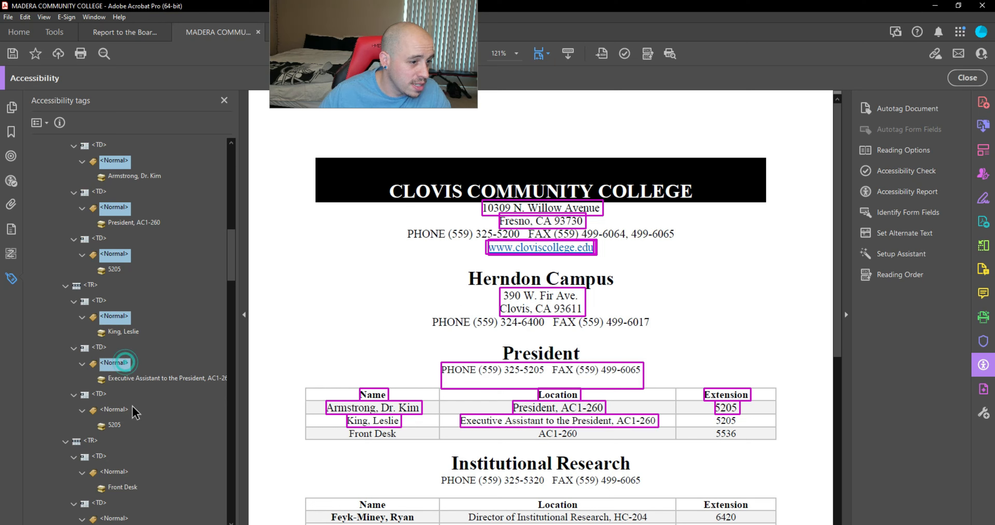
{"action": "left_click", "coordinate": [116, 409], "text": "ctrl"}
{"action": "left_click", "coordinate": [115, 471], "text": "ctrl"}
{"action": "scroll", "coordinate": [116, 471], "scroll_direction": "down", "scroll_amount": 3}
{"action": "left_click", "coordinate": [125, 364], "text": "ctrl"}
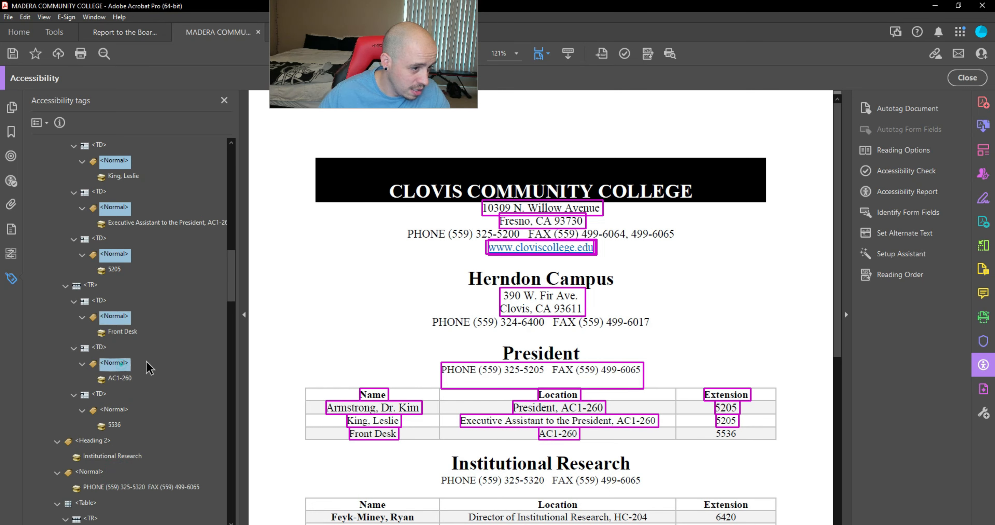
{"action": "left_click", "coordinate": [116, 409], "text": "ctrl"}
{"action": "scroll", "coordinate": [116, 410], "scroll_direction": "down", "scroll_amount": 3}
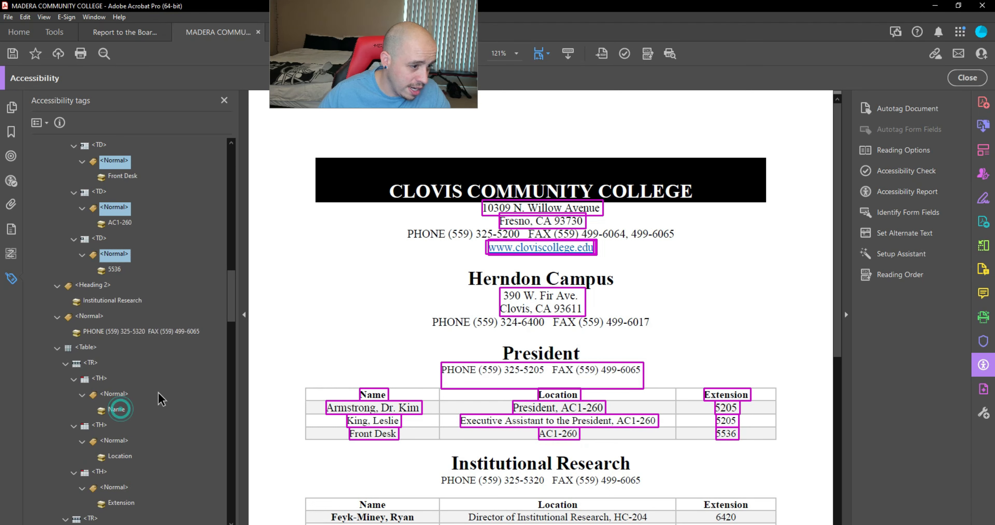
{"action": "left_click", "coordinate": [90, 316], "text": "ctrl"}
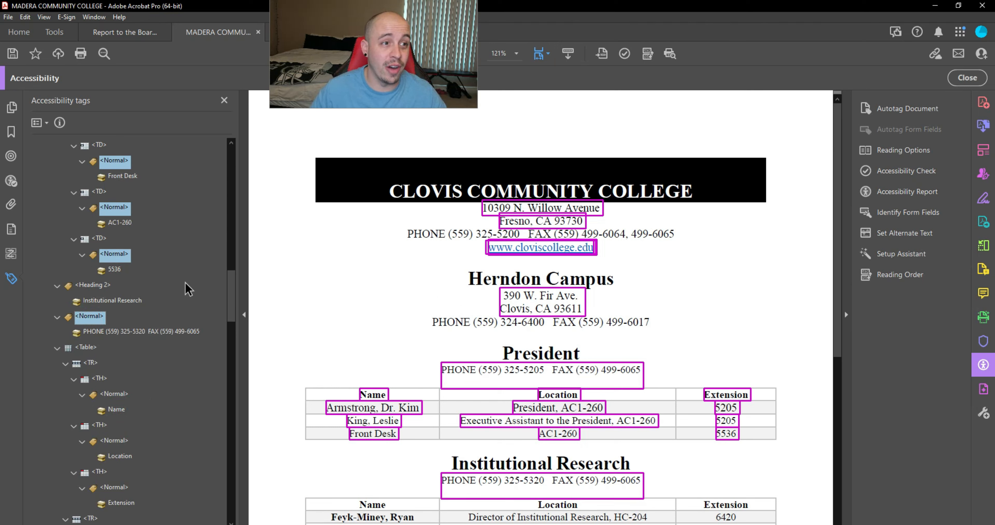
Step: Add the Institutional Research table's header and staff cell tags (6420, 6467, 6427) to the selection
{"action": "scroll", "coordinate": [170, 297], "scroll_direction": "down", "scroll_amount": 3}
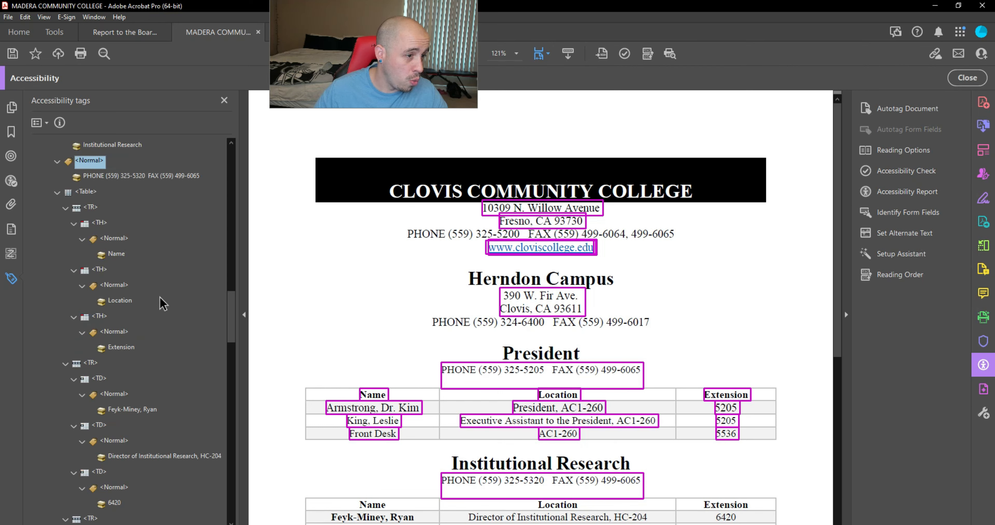
{"action": "left_click", "coordinate": [114, 239], "text": "ctrl"}
{"action": "left_click", "coordinate": [115, 286], "text": "ctrl"}
{"action": "left_click", "coordinate": [115, 331], "text": "ctrl"}
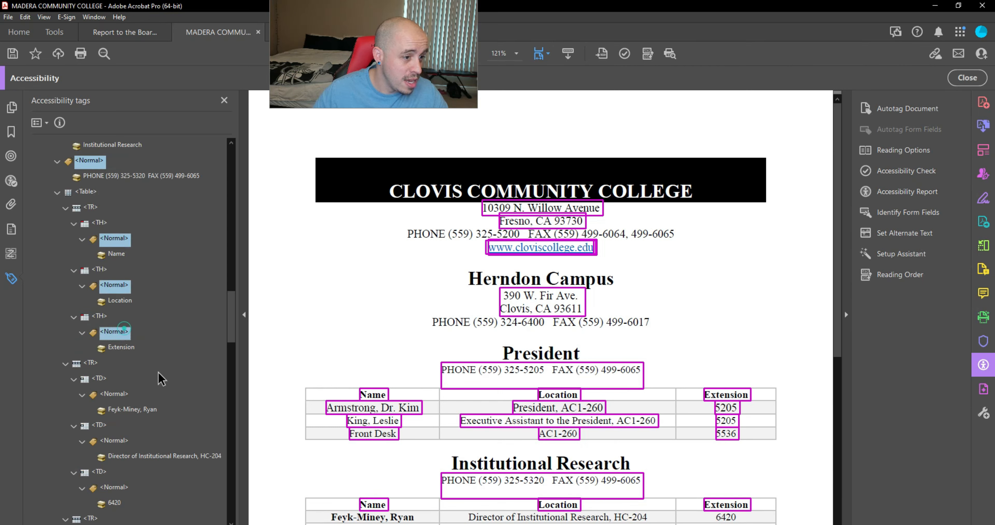
{"action": "left_click", "coordinate": [123, 394], "text": "ctrl"}
{"action": "left_click", "coordinate": [115, 441], "text": "ctrl"}
{"action": "left_click", "coordinate": [119, 488], "text": "ctrl"}
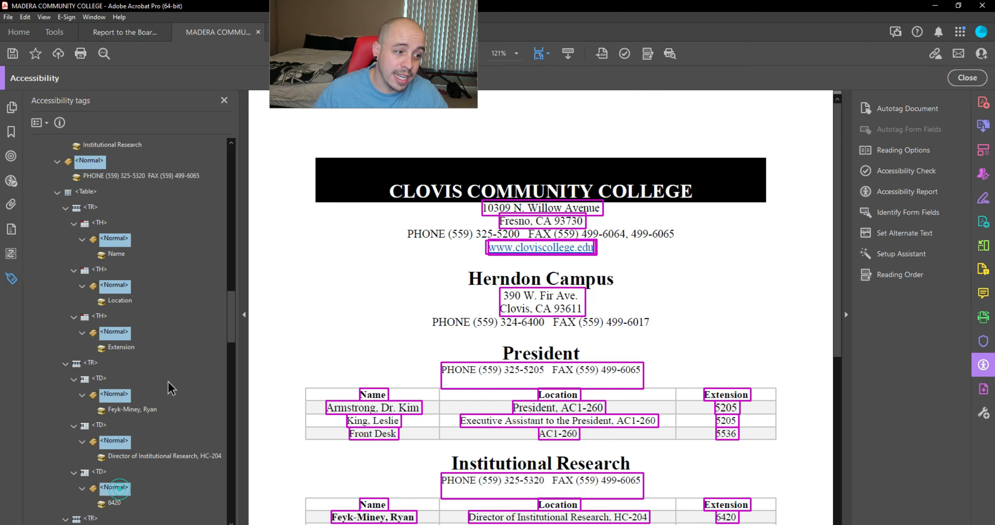
{"action": "scroll", "coordinate": [170, 388], "scroll_direction": "down", "scroll_amount": 6}
{"action": "left_click", "coordinate": [116, 239], "text": "ctrl"}
{"action": "left_click", "coordinate": [114, 286], "text": "ctrl"}
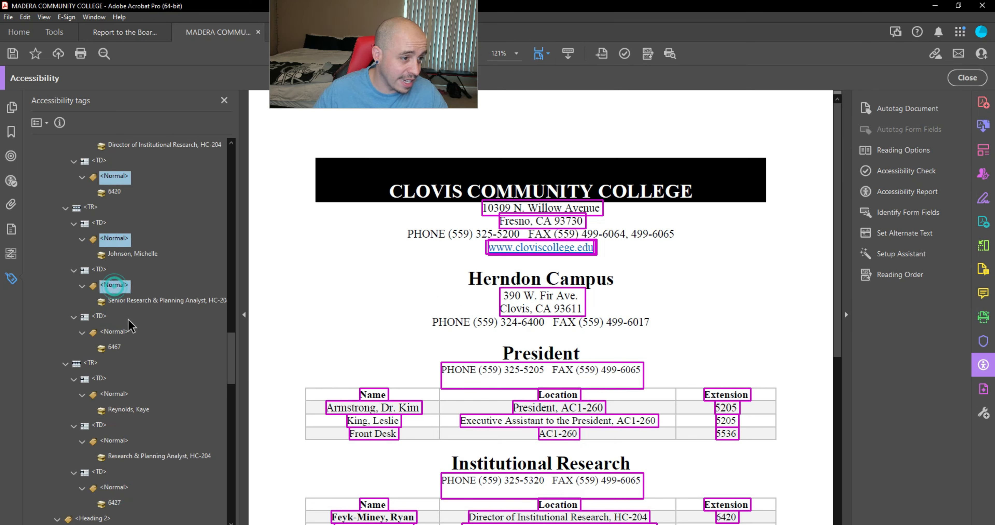
{"action": "left_click", "coordinate": [116, 331], "text": "ctrl"}
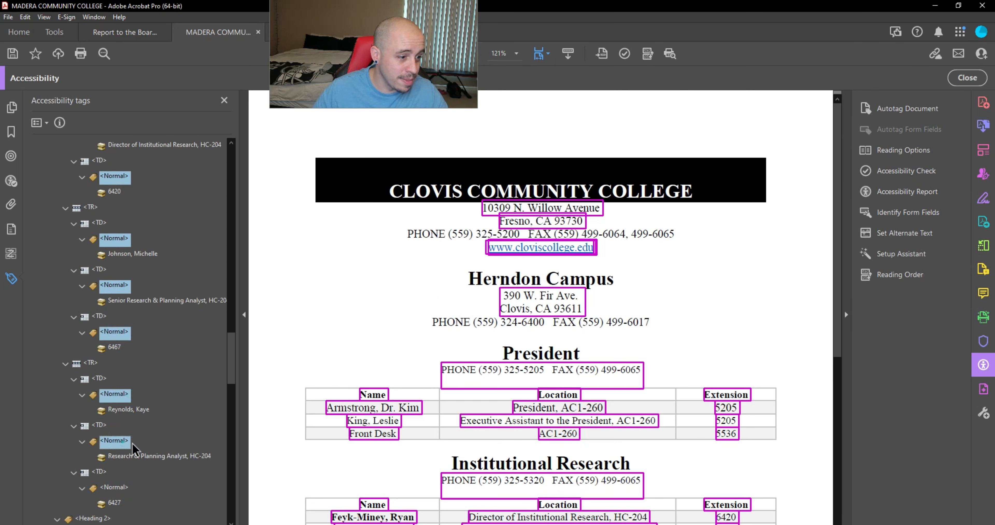
{"action": "left_click", "coordinate": [115, 440], "text": "ctrl"}
{"action": "left_click", "coordinate": [116, 487], "text": "ctrl"}
{"action": "scroll", "coordinate": [158, 430], "scroll_direction": "down", "scroll_amount": 6}
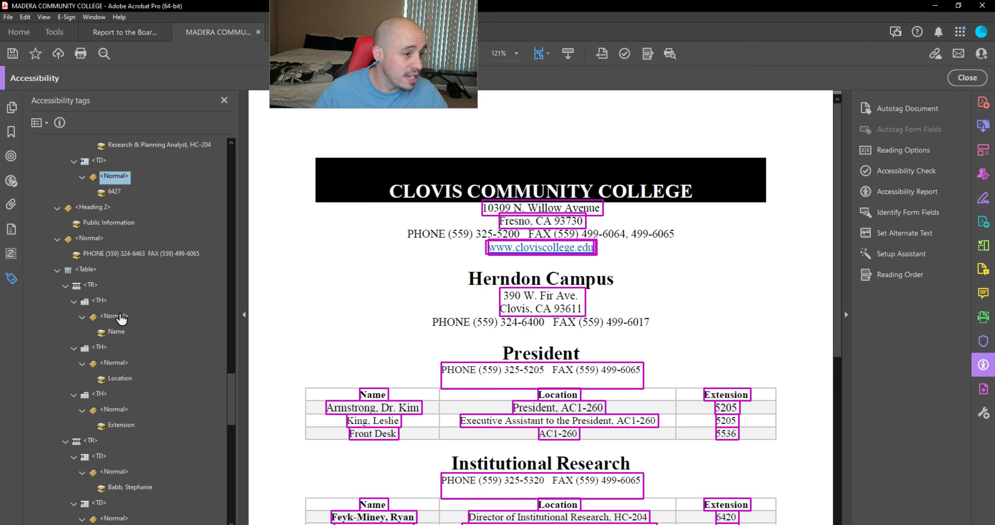
Step: Add the Public Information phone line and table cell tags, then open Properties for all selected tags
{"action": "left_click", "coordinate": [89, 238], "text": "ctrl"}
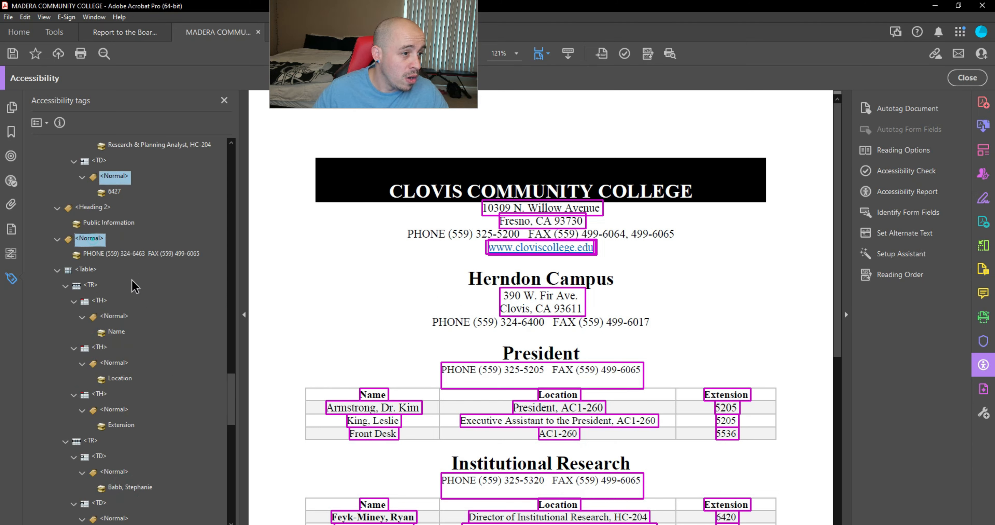
{"action": "left_click", "coordinate": [115, 316], "text": "ctrl"}
{"action": "left_click", "coordinate": [115, 363], "text": "ctrl"}
{"action": "left_click", "coordinate": [115, 409], "text": "ctrl"}
{"action": "left_click", "coordinate": [115, 472], "text": "ctrl"}
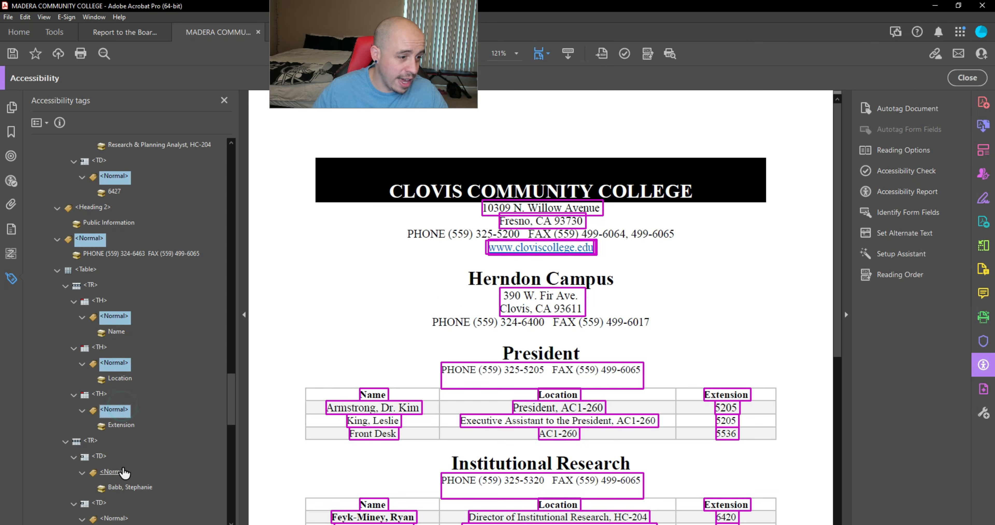
{"action": "scroll", "coordinate": [127, 348], "scroll_direction": "down", "scroll_amount": 6}
{"action": "left_click", "coordinate": [115, 269], "text": "ctrl"}
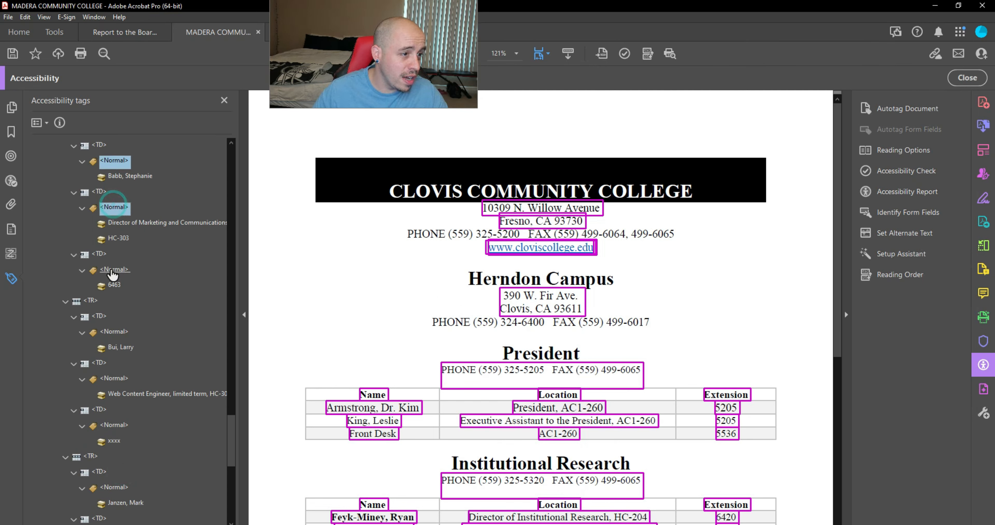
{"action": "left_click", "coordinate": [115, 331], "text": "ctrl"}
{"action": "left_click", "coordinate": [115, 378], "text": "ctrl"}
{"action": "left_click", "coordinate": [123, 426], "text": "ctrl"}
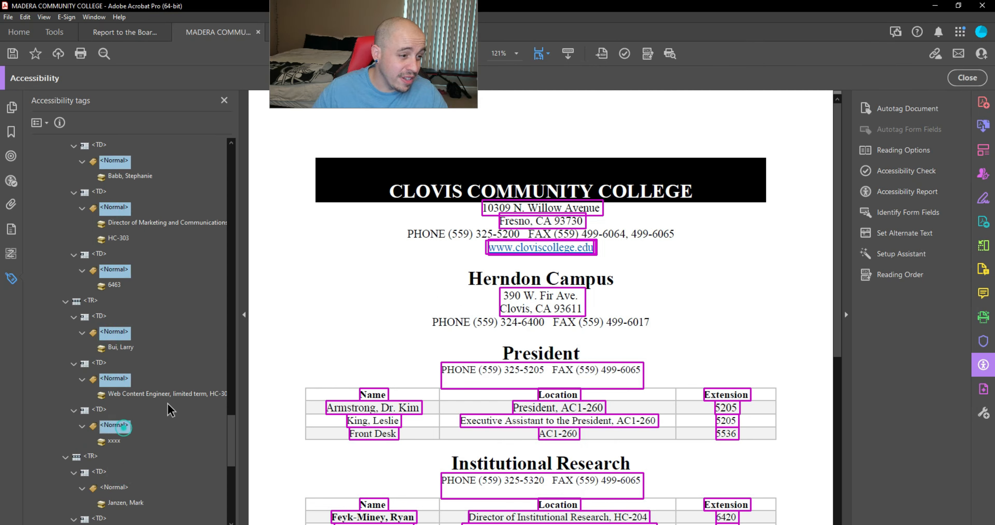
{"action": "scroll", "coordinate": [166, 411], "scroll_direction": "down", "scroll_amount": 3}
{"action": "left_click", "coordinate": [115, 332], "text": "ctrl"}
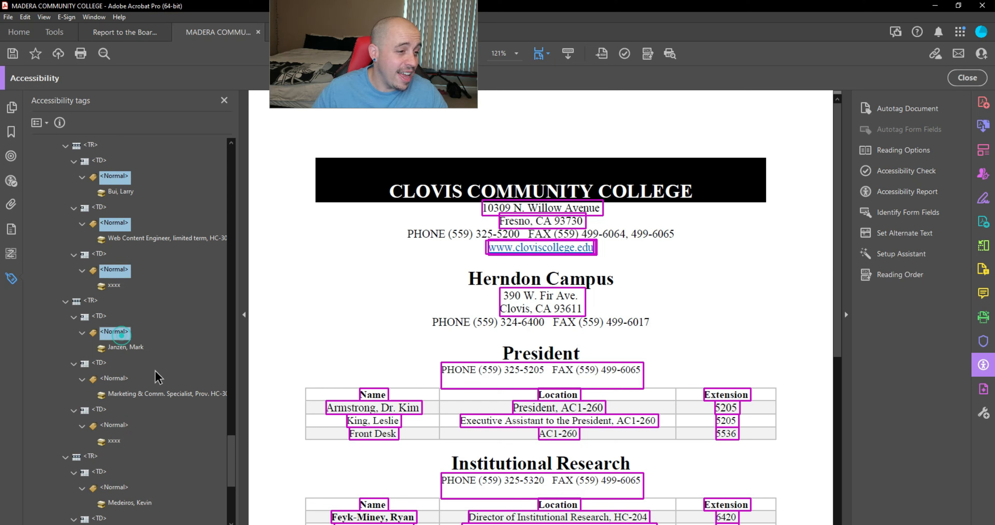
{"action": "left_click", "coordinate": [115, 378], "text": "ctrl"}
{"action": "left_click", "coordinate": [115, 426], "text": "ctrl"}
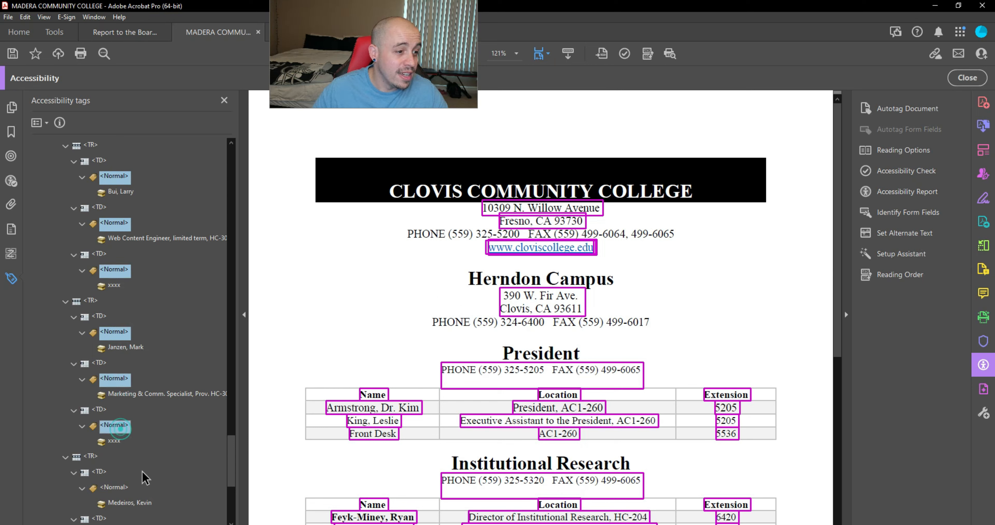
{"action": "left_click", "coordinate": [115, 487], "text": "ctrl"}
{"action": "scroll", "coordinate": [131, 387], "scroll_direction": "down", "scroll_amount": 5}
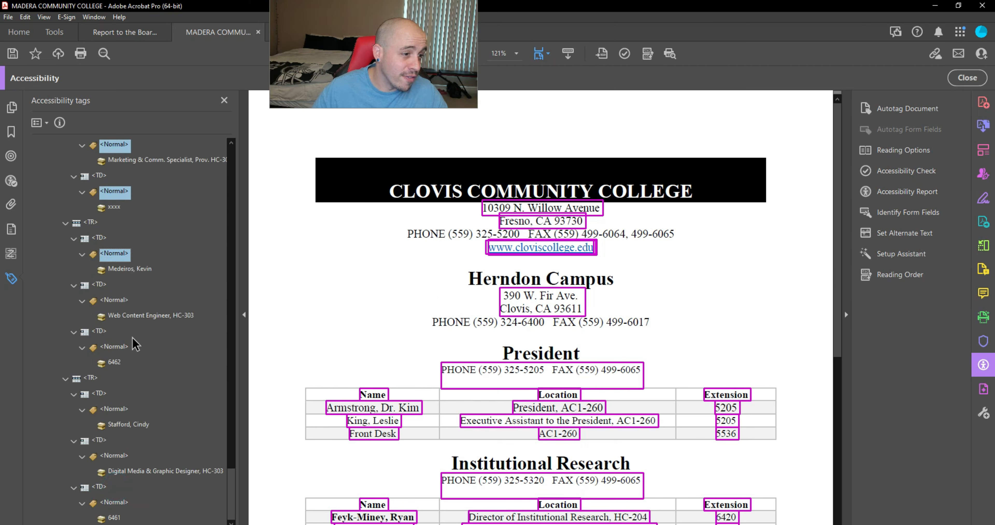
{"action": "left_click", "coordinate": [122, 301], "text": "ctrl"}
{"action": "left_click", "coordinate": [116, 346], "text": "ctrl"}
{"action": "left_click", "coordinate": [125, 409], "text": "ctrl"}
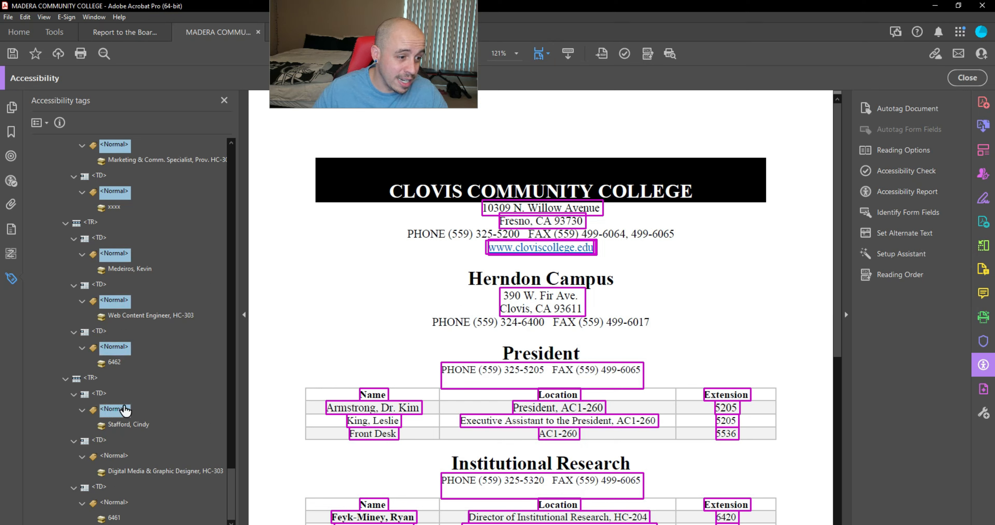
{"action": "left_click", "coordinate": [116, 456], "text": "ctrl"}
{"action": "left_click", "coordinate": [123, 502], "text": "ctrl"}
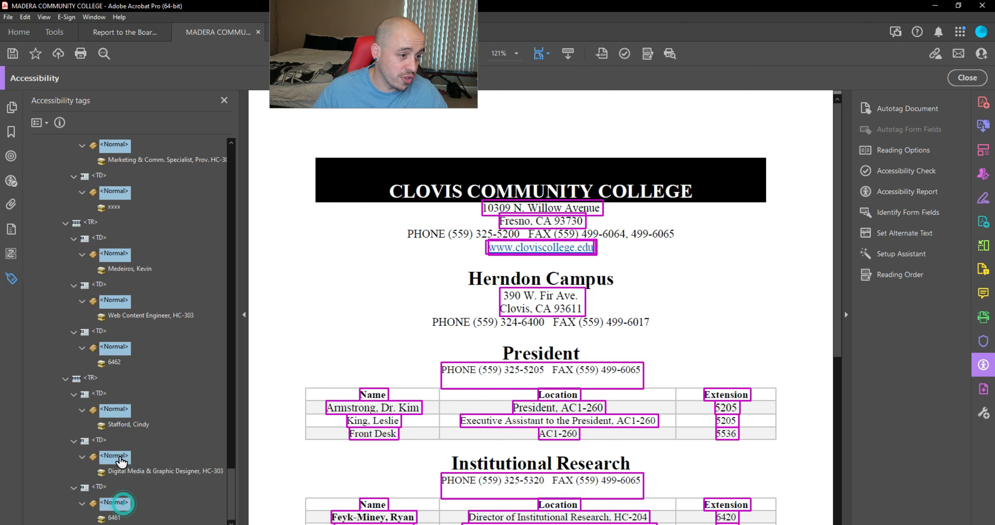
{"action": "right_click", "coordinate": [121, 459]}
{"action": "left_click", "coordinate": [145, 455]}
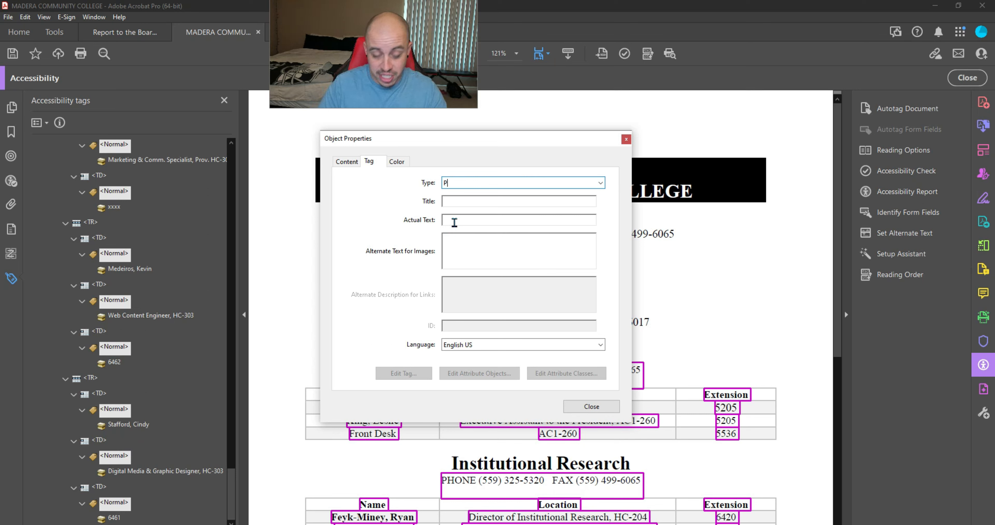
Step: Apply P to the gathered Normal tags and change the empty tag after the website link to an artifact
{"action": "key", "text": "Return"}
{"action": "left_click", "coordinate": [591, 406]}
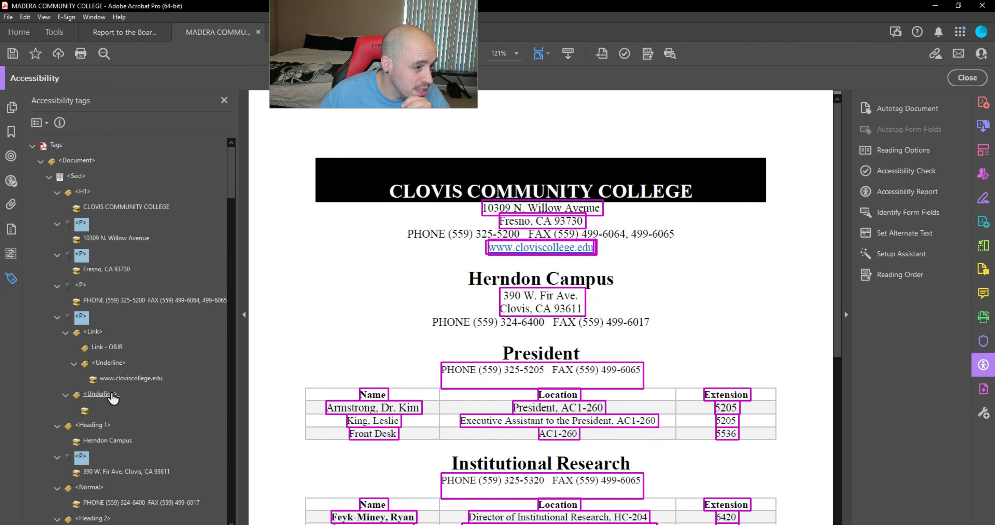
{"action": "left_click", "coordinate": [86, 410]}
{"action": "right_click", "coordinate": [89, 410]}
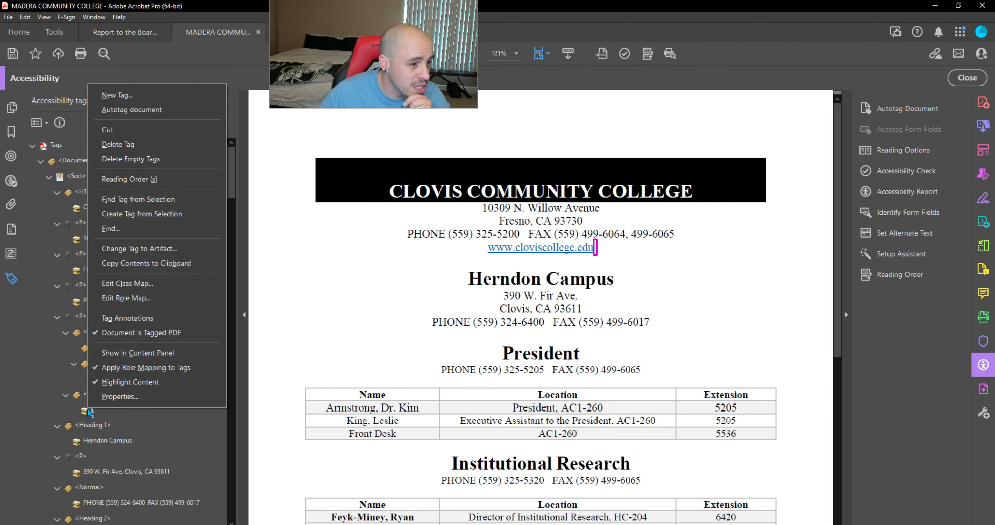
{"action": "left_click", "coordinate": [120, 246]}
{"action": "left_click", "coordinate": [488, 315]}
Step: Confirm the Herndon Campus heading tag as H1 and select its phone line tag
{"action": "left_click", "coordinate": [97, 396]}
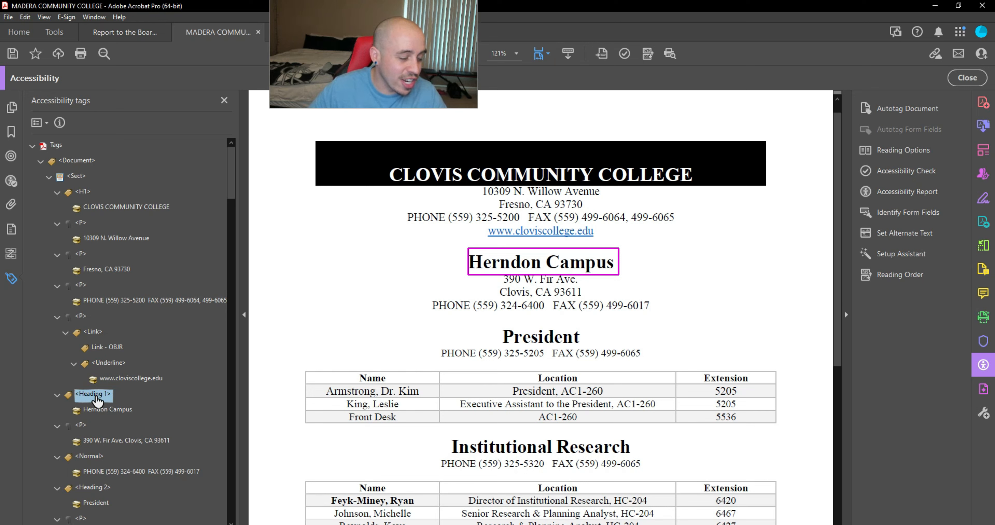
{"action": "right_click", "coordinate": [97, 398]}
{"action": "left_click", "coordinate": [118, 390]}
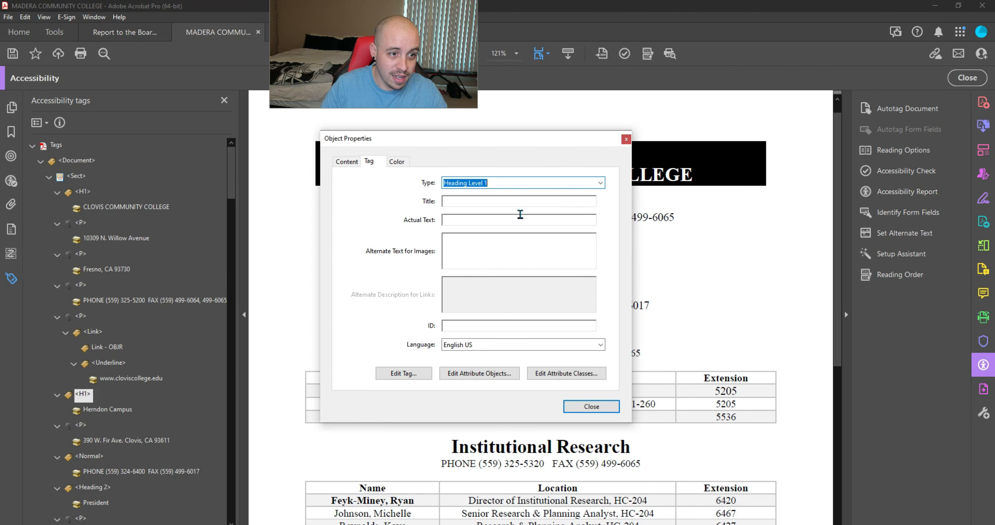
{"action": "left_click", "coordinate": [591, 407]}
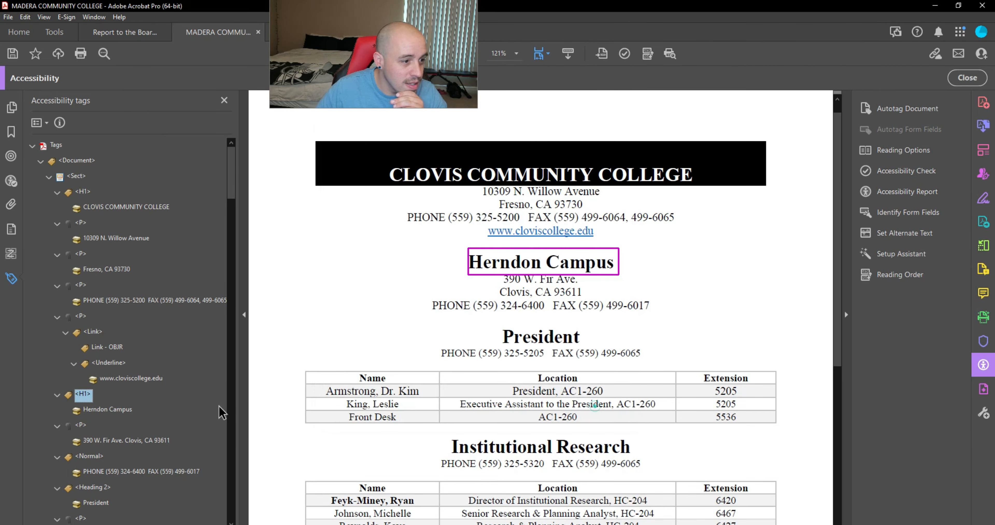
{"action": "left_click", "coordinate": [88, 459]}
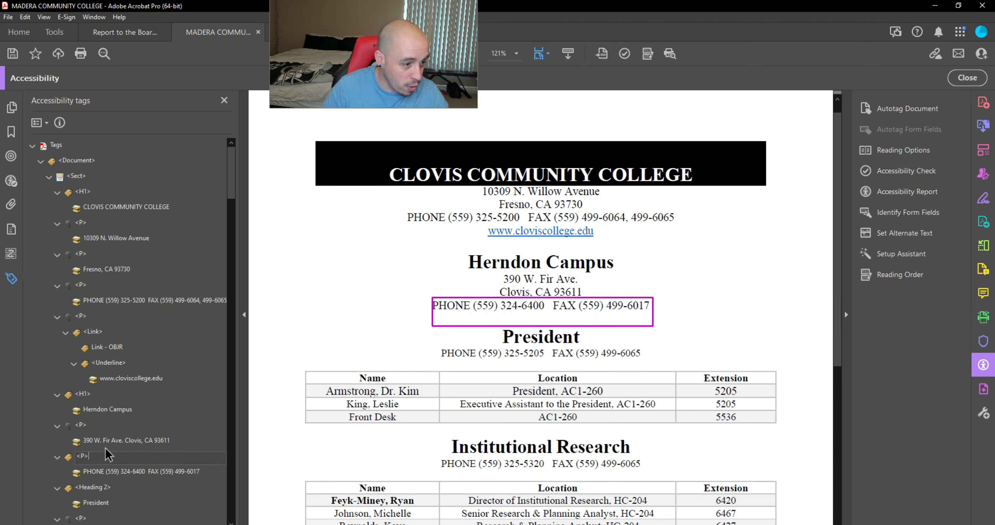
Step: Rename the President heading tag to H2 and the website link's Underline tag to Span
{"action": "key", "text": "Down"}
{"action": "key", "text": "Down"}
{"action": "key", "text": "F2"}
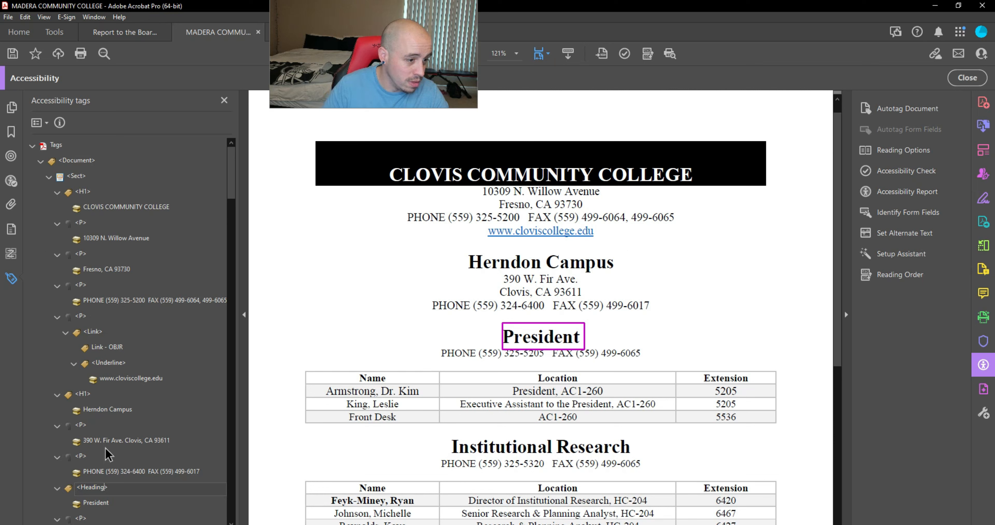
{"action": "key", "text": "BackSpace"}
{"action": "key", "text": "BackSpace"}
{"action": "key", "text": "BackSpace"}
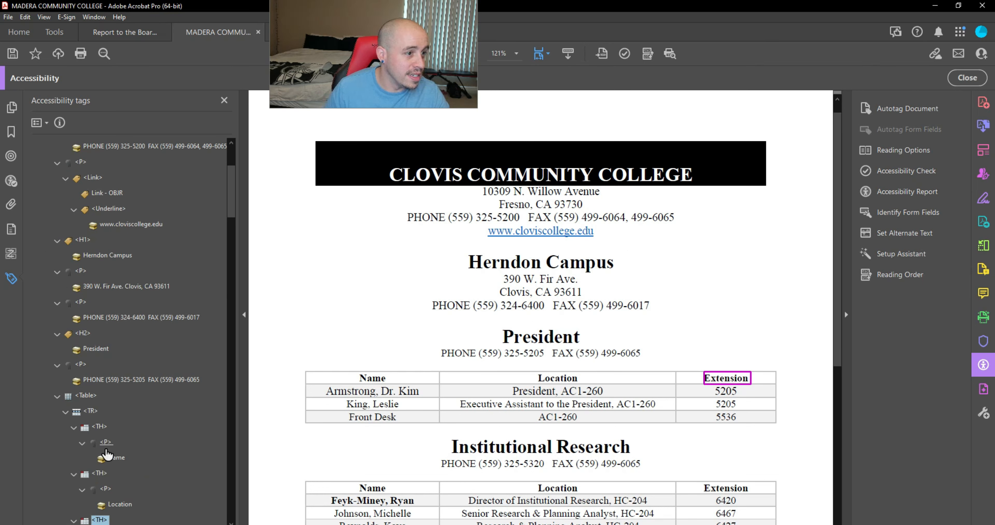
{"action": "key", "text": "Up"}
{"action": "key", "text": "Up"}
{"action": "key", "text": "Up"}
{"action": "key", "text": "Up"}
{"action": "key", "text": "Up"}
{"action": "key", "text": "Up"}
{"action": "key", "text": "Up"}
{"action": "key", "text": "Up"}
{"action": "key", "text": "Up"}
{"action": "key", "text": "Up"}
{"action": "key", "text": "Up"}
{"action": "key", "text": "Up"}
{"action": "key", "text": "Up"}
{"action": "key", "text": "Up"}
{"action": "key", "text": "Up"}
{"action": "key", "text": "Up"}
{"action": "key", "text": "Up"}
{"action": "key", "text": "Up"}
{"action": "key", "text": "Up"}
{"action": "key", "text": "Up"}
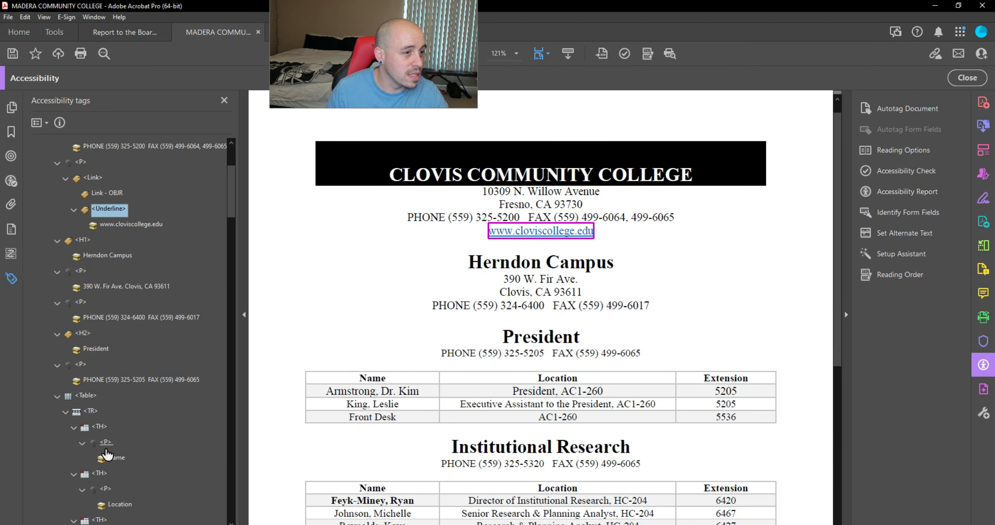
{"action": "key", "text": "F2"}
{"action": "key", "text": "BackSpace"}
{"action": "key", "text": "BackSpace"}
{"action": "key", "text": "BackSpace"}
{"action": "key", "text": "BackSpace"}
{"action": "key", "text": "BackSpace"}
{"action": "key", "text": "BackSpace"}
{"action": "type", "text": "Sp"}
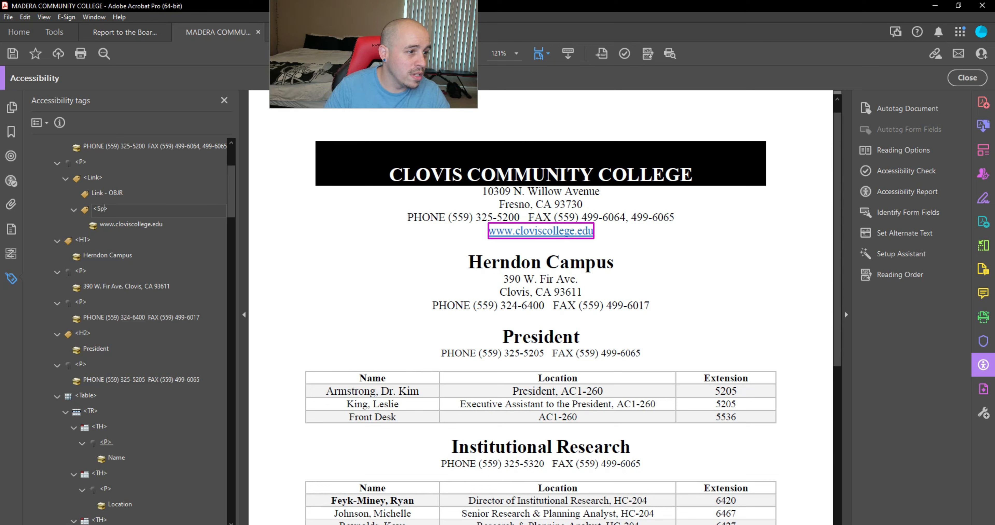
{"action": "type", "text": "an"}
{"action": "key", "text": "Return"}
Step: Review the tags through the President table and begin renaming the Institutional Research heading to H2
{"action": "key", "text": "Up"}
{"action": "key", "text": "Up"}
{"action": "key", "text": "Up"}
{"action": "key", "text": "Up"}
{"action": "key", "text": "Up"}
{"action": "key", "text": "Up"}
{"action": "key", "text": "Up"}
{"action": "key", "text": "Up"}
{"action": "key", "text": "Down"}
{"action": "key", "text": "Down"}
{"action": "key", "text": "Down"}
{"action": "key", "text": "Down"}
{"action": "key", "text": "Down"}
{"action": "key", "text": "Down"}
{"action": "key", "text": "Down"}
{"action": "key", "text": "Down"}
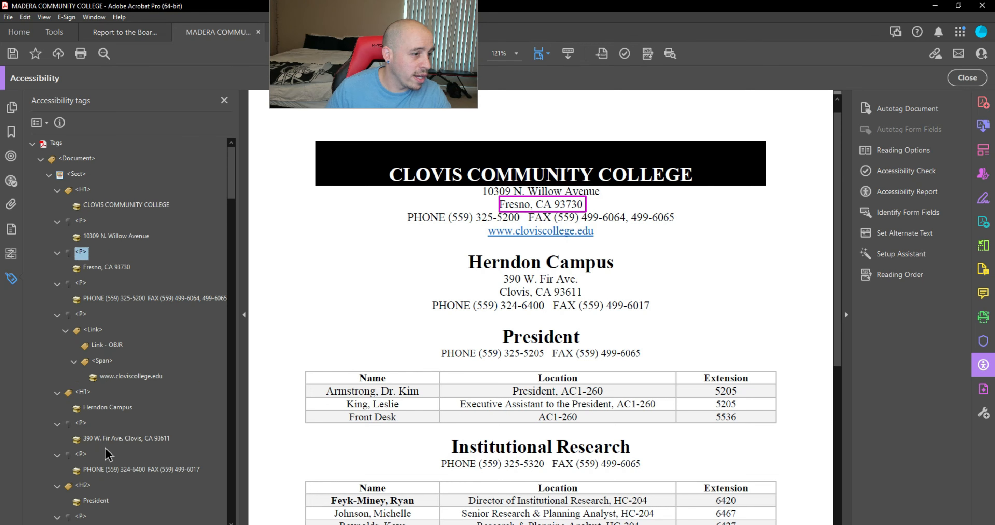
{"action": "key", "text": "Down"}
{"action": "key", "text": "Down"}
{"action": "key", "text": "Down"}
{"action": "key", "text": "Down"}
{"action": "key", "text": "Down"}
{"action": "key", "text": "Down"}
{"action": "key", "text": "Down"}
{"action": "key", "text": "Down"}
{"action": "key", "text": "Down"}
{"action": "key", "text": "Down"}
{"action": "key", "text": "Down"}
{"action": "key", "text": "Down"}
{"action": "key", "text": "Down"}
{"action": "key", "text": "Down"}
{"action": "key", "text": "Down"}
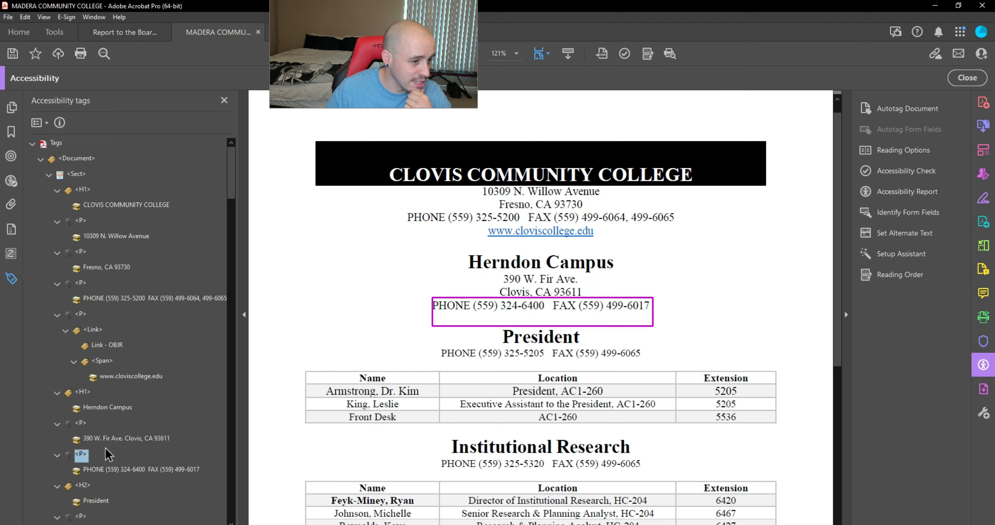
{"action": "key", "text": "Down"}
{"action": "key", "text": "Down"}
{"action": "key", "text": "Down"}
{"action": "key", "text": "Down"}
{"action": "key", "text": "Down"}
{"action": "key", "text": "Down"}
{"action": "key", "text": "Down"}
{"action": "key", "text": "Down"}
{"action": "key", "text": "Down"}
{"action": "key", "text": "Down"}
{"action": "key", "text": "Down"}
{"action": "key", "text": "Down"}
{"action": "key", "text": "Down"}
{"action": "key", "text": "Down"}
{"action": "key", "text": "Down"}
{"action": "key", "text": "Down"}
{"action": "key", "text": "Down"}
{"action": "key", "text": "Down"}
{"action": "key", "text": "Down"}
{"action": "key", "text": "Down"}
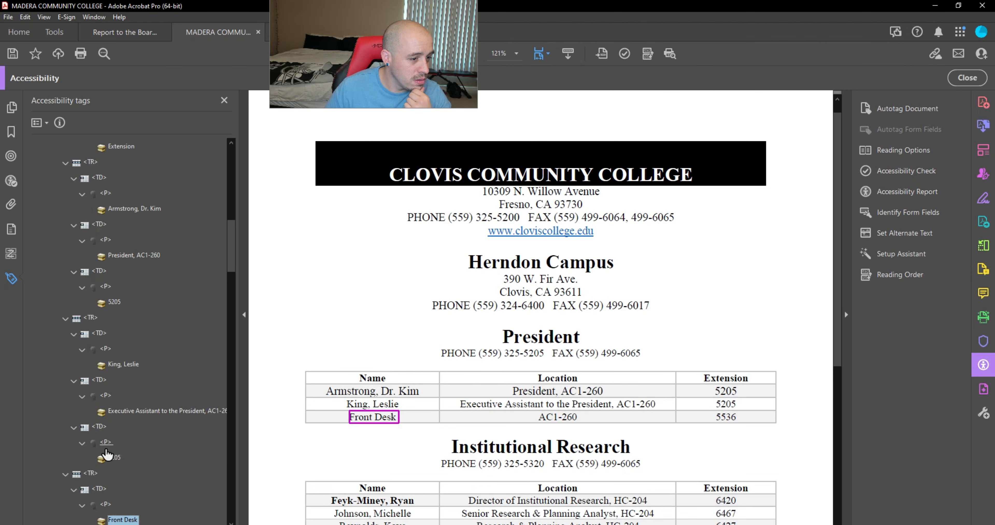
{"action": "key", "text": "Down"}
{"action": "key", "text": "Down"}
{"action": "key", "text": "Down"}
{"action": "key", "text": "Down"}
{"action": "key", "text": "Down"}
{"action": "key", "text": "Down"}
{"action": "left_click", "coordinate": [106, 449]}
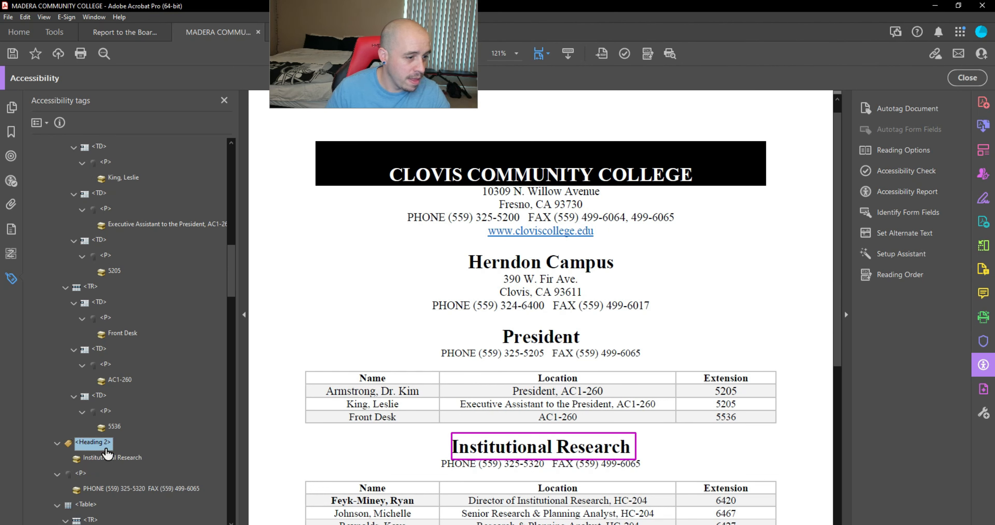
{"action": "left_click", "coordinate": [106, 449]}
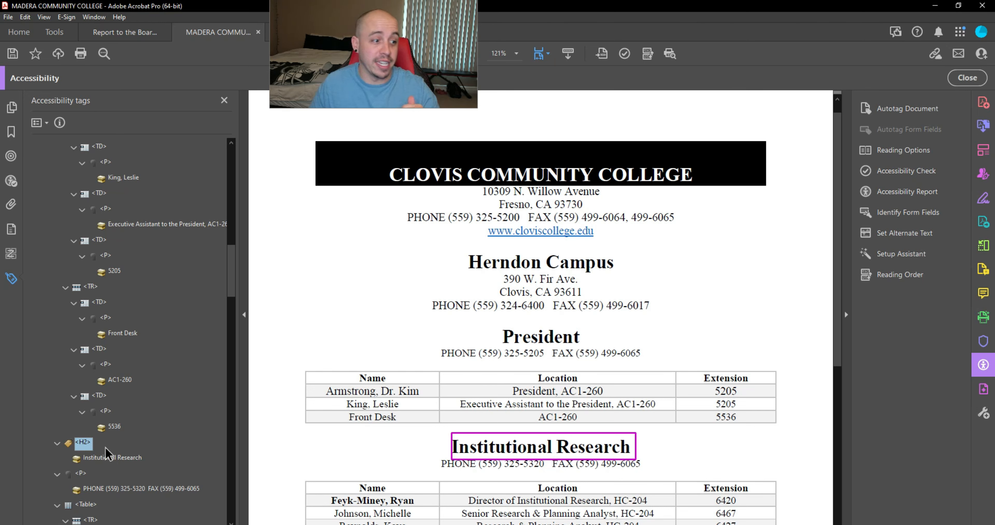
Step: Check the Institutional Research and Public Information tags down to the 6461 cell, then save the PDF
{"action": "key", "text": "Down"}
{"action": "key", "text": "Down"}
{"action": "key", "text": "Down"}
{"action": "key", "text": "Down"}
{"action": "key", "text": "Down"}
{"action": "key", "text": "Down"}
{"action": "key", "text": "Down"}
{"action": "key", "text": "Down"}
{"action": "key", "text": "Down"}
{"action": "key", "text": "Down"}
{"action": "key", "text": "Down"}
{"action": "key", "text": "Down"}
{"action": "key", "text": "Down"}
{"action": "key", "text": "Down"}
{"action": "key", "text": "Down"}
{"action": "key", "text": "Down"}
{"action": "key", "text": "Down"}
{"action": "key", "text": "Down"}
{"action": "key", "text": "Down"}
{"action": "key", "text": "Down"}
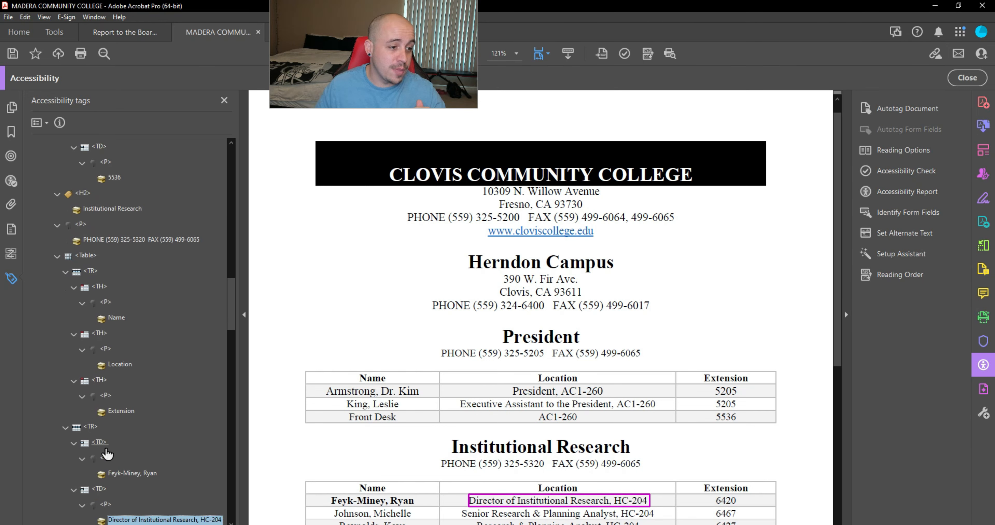
{"action": "key", "text": "Down"}
{"action": "key", "text": "Down"}
{"action": "key", "text": "Down"}
{"action": "key", "text": "Down"}
{"action": "key", "text": "Down"}
{"action": "key", "text": "Down"}
{"action": "key", "text": "Down"}
{"action": "key", "text": "Down"}
{"action": "key", "text": "Down"}
{"action": "key", "text": "Down"}
{"action": "key", "text": "Down"}
{"action": "key", "text": "Down"}
{"action": "key", "text": "Down"}
{"action": "key", "text": "Down"}
{"action": "key", "text": "Down"}
{"action": "key", "text": "Down"}
{"action": "key", "text": "Down"}
{"action": "key", "text": "Down"}
{"action": "key", "text": "Down"}
{"action": "key", "text": "Down"}
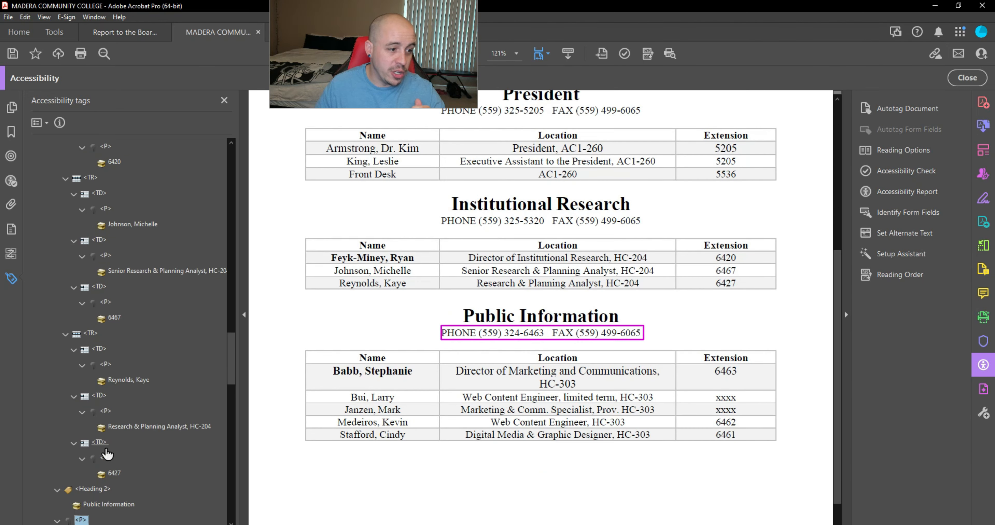
{"action": "key", "text": "Down"}
{"action": "key", "text": "Down"}
{"action": "key", "text": "Up"}
{"action": "key", "text": "Up"}
{"action": "key", "text": "Up"}
{"action": "key", "text": "Up"}
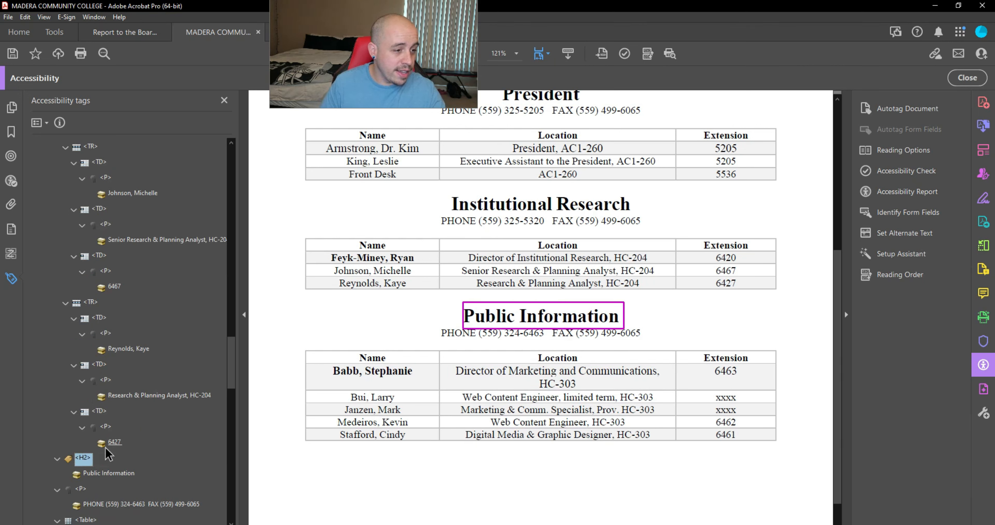
{"action": "key", "text": "Down"}
{"action": "key", "text": "Down"}
{"action": "key", "text": "Down"}
{"action": "key", "text": "Down"}
{"action": "key", "text": "Down"}
{"action": "key", "text": "Down"}
{"action": "key", "text": "Down"}
{"action": "key", "text": "Down"}
{"action": "key", "text": "Down"}
{"action": "key", "text": "Down"}
{"action": "key", "text": "Down"}
{"action": "key", "text": "Down"}
{"action": "key", "text": "Down"}
{"action": "key", "text": "Down"}
{"action": "key", "text": "Down"}
{"action": "key", "text": "Down"}
{"action": "key", "text": "Down"}
{"action": "key", "text": "Down"}
{"action": "key", "text": "Down"}
{"action": "key", "text": "Down"}
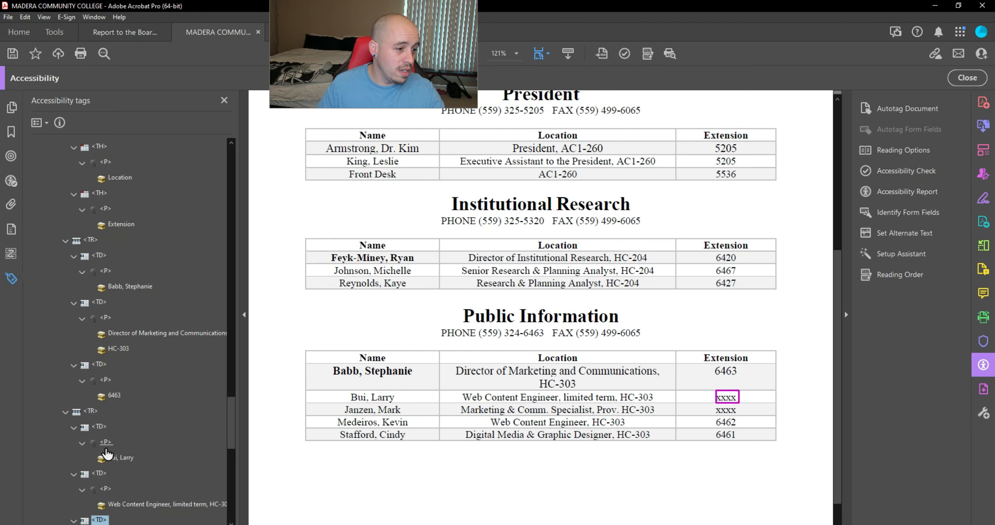
{"action": "key", "text": "Down"}
{"action": "key", "text": "Down"}
{"action": "key", "text": "Down"}
{"action": "key", "text": "Down"}
{"action": "key", "text": "Down"}
{"action": "key", "text": "Down"}
{"action": "key", "text": "Down"}
{"action": "key", "text": "Down"}
{"action": "key", "text": "Down"}
{"action": "key", "text": "Down"}
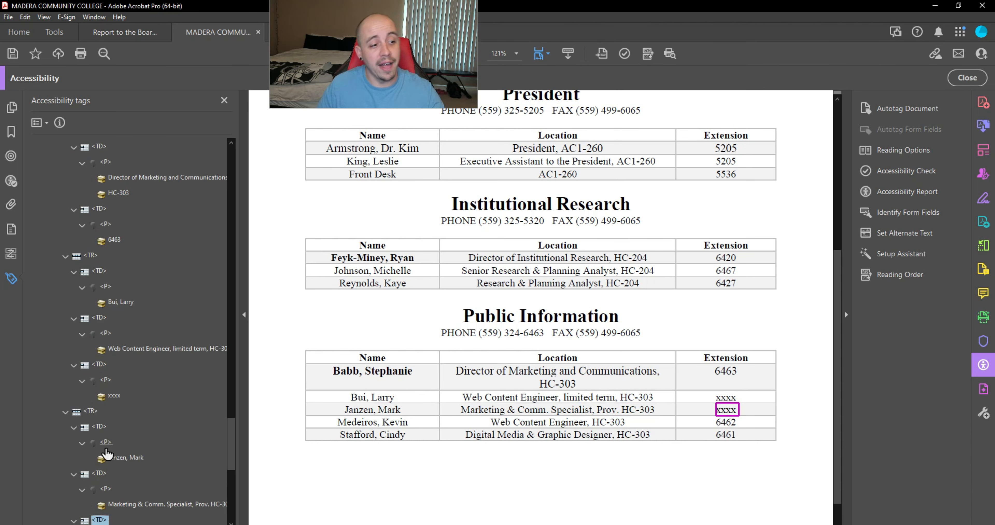
{"action": "key", "text": "Down"}
{"action": "key", "text": "Down"}
{"action": "key", "text": "Down"}
{"action": "key", "text": "Down"}
{"action": "key", "text": "Down"}
{"action": "key", "text": "Down"}
{"action": "key", "text": "Down"}
{"action": "key", "text": "Down"}
{"action": "key", "text": "Down"}
{"action": "key", "text": "Down"}
{"action": "key", "text": "Down"}
{"action": "key", "text": "Down"}
{"action": "key", "text": "Down"}
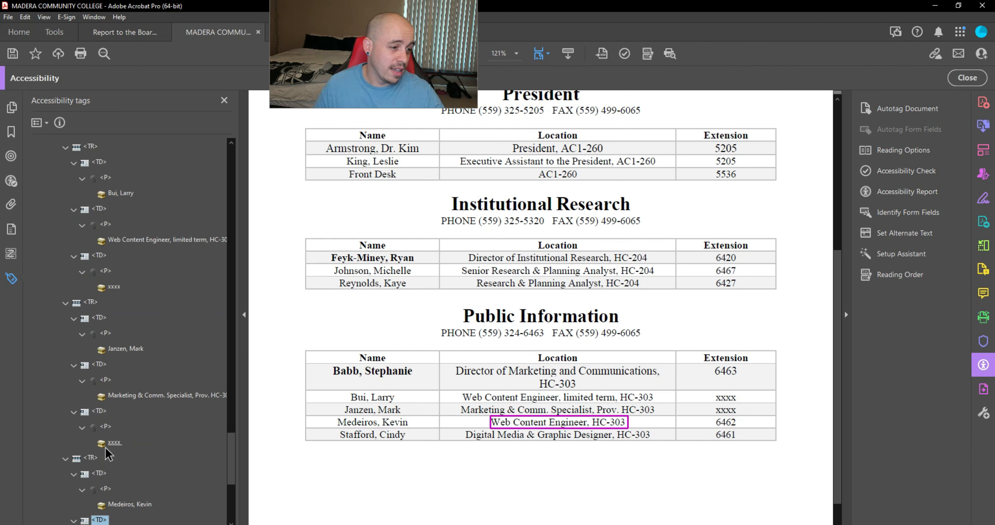
{"action": "key", "text": "Down"}
{"action": "key", "text": "Down"}
{"action": "key", "text": "Down"}
{"action": "key", "text": "Down"}
{"action": "key", "text": "Down"}
{"action": "key", "text": "Down"}
{"action": "key", "text": "Down"}
{"action": "key", "text": "Down"}
{"action": "key", "text": "Down"}
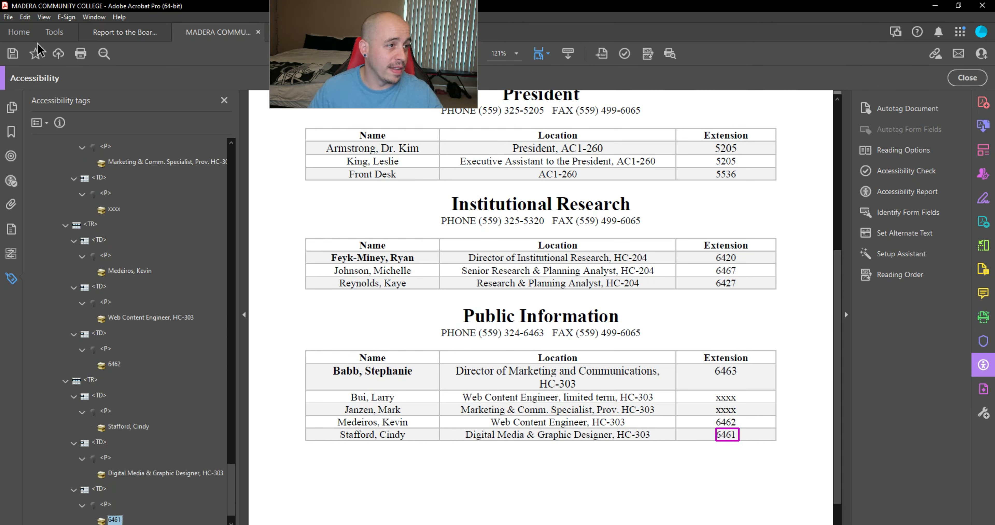
{"action": "left_click", "coordinate": [10, 56]}
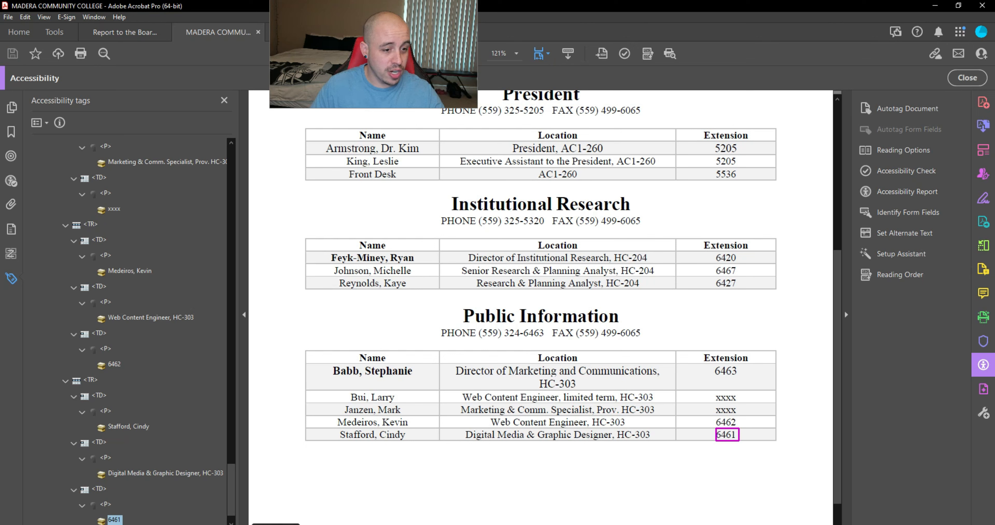
{"action": "left_click", "coordinate": [276, 524]}
Step: Review the PAC 2021 results, where only Alternate Descriptions and Metadata fail, then close Acrobat's Accessibility tools
{"action": "left_click", "coordinate": [522, 320]}
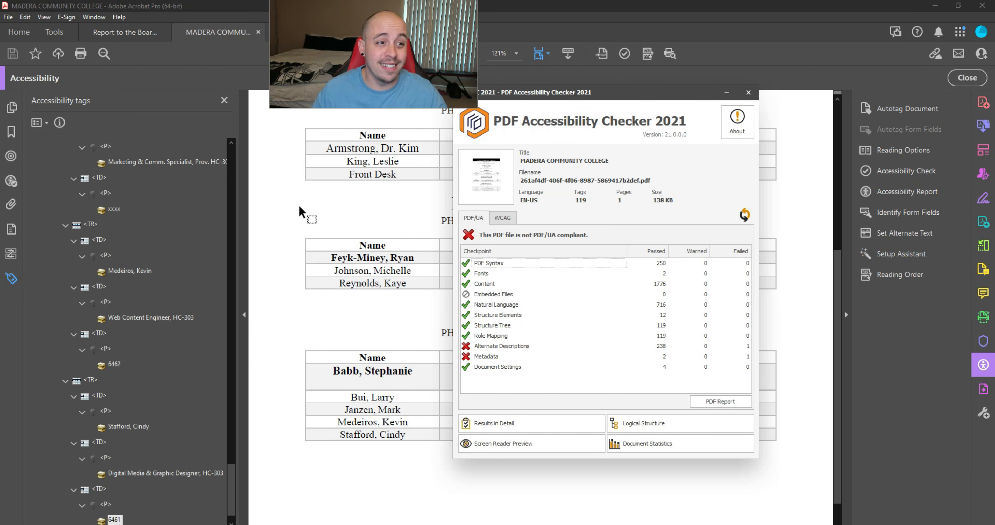
{"action": "left_click", "coordinate": [315, 214]}
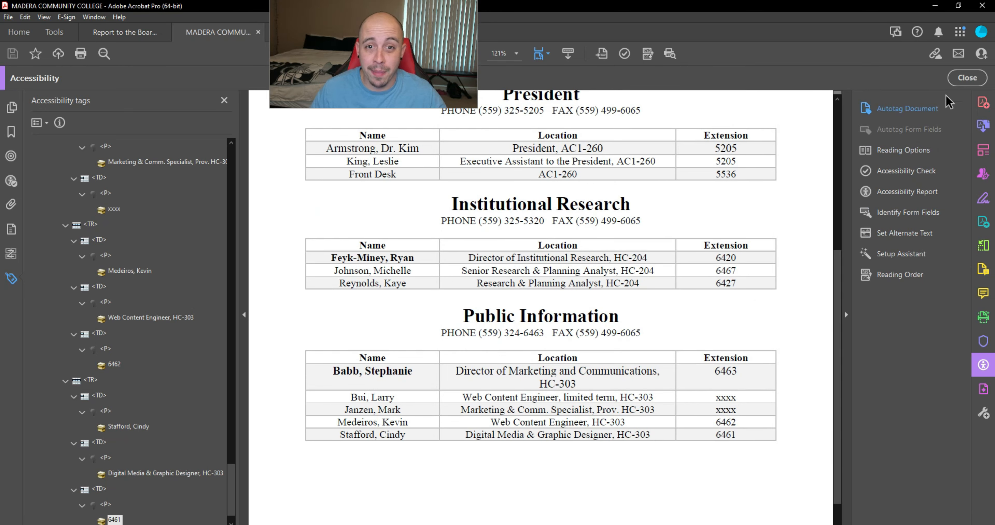
{"action": "left_click", "coordinate": [966, 77]}
Step: Run the Preflight fixup 'Create Content entry for Link annotations' (searched 'anno') and save over the file
{"action": "left_click", "coordinate": [929, 398]}
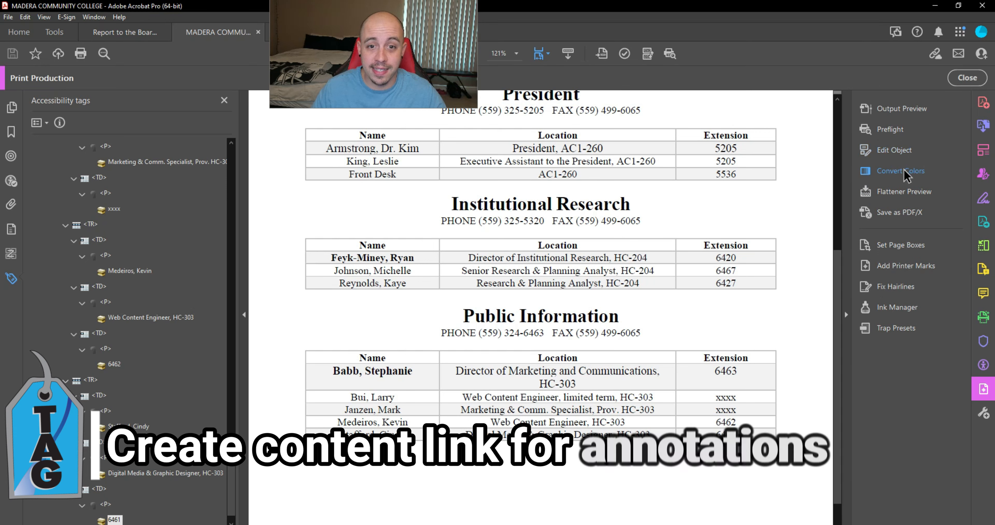
{"action": "left_click", "coordinate": [899, 134]}
{"action": "left_click", "coordinate": [656, 116]}
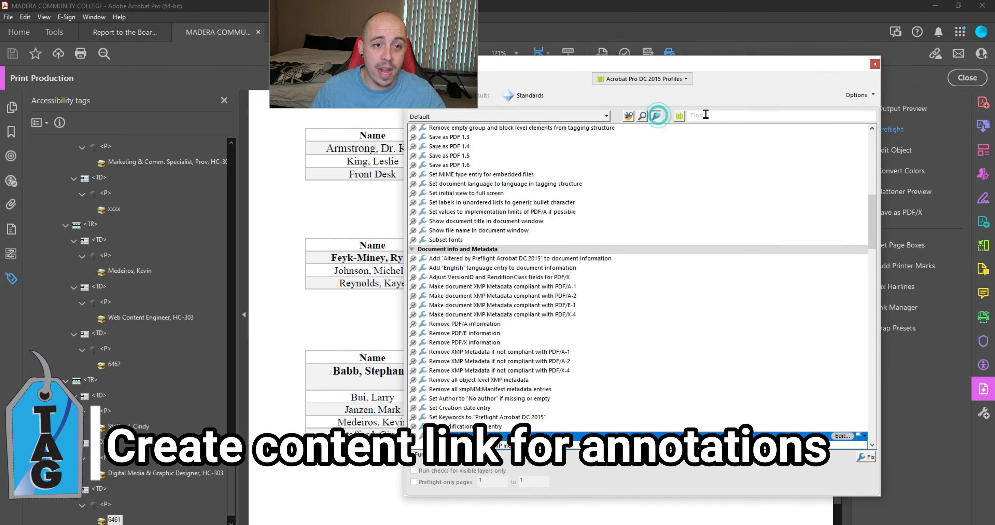
{"action": "left_click", "coordinate": [703, 115]}
{"action": "type", "text": "anno"}
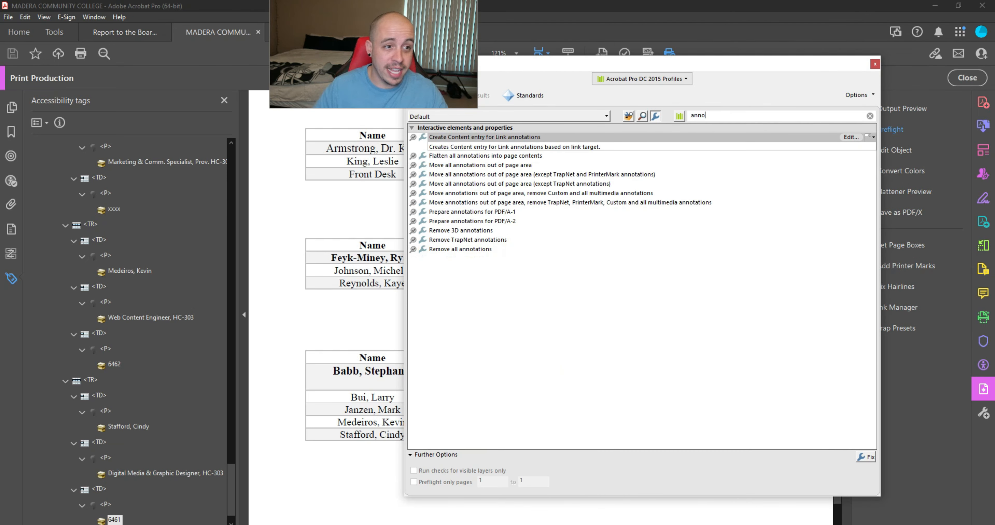
{"action": "left_click", "coordinate": [468, 138]}
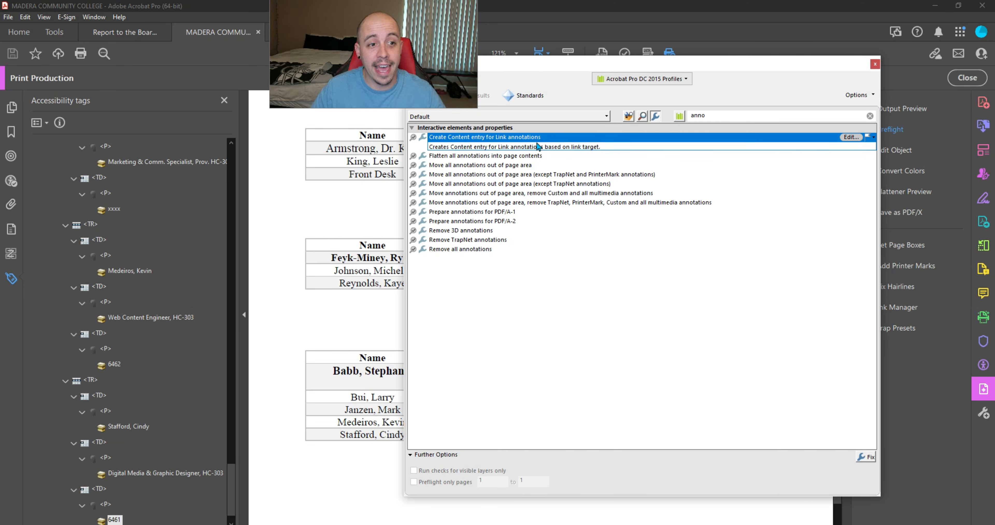
{"action": "left_click", "coordinate": [866, 458]}
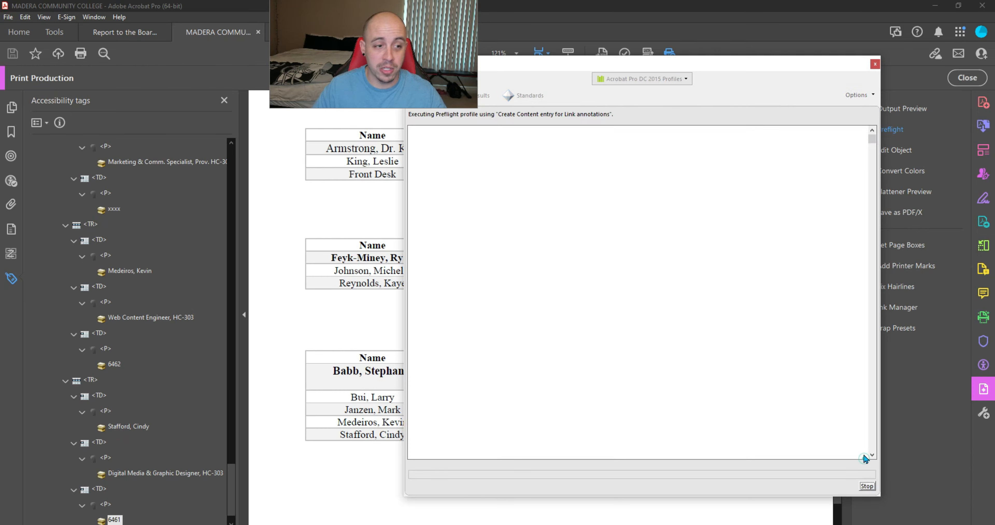
{"action": "left_click", "coordinate": [420, 303]}
{"action": "left_click", "coordinate": [538, 275]}
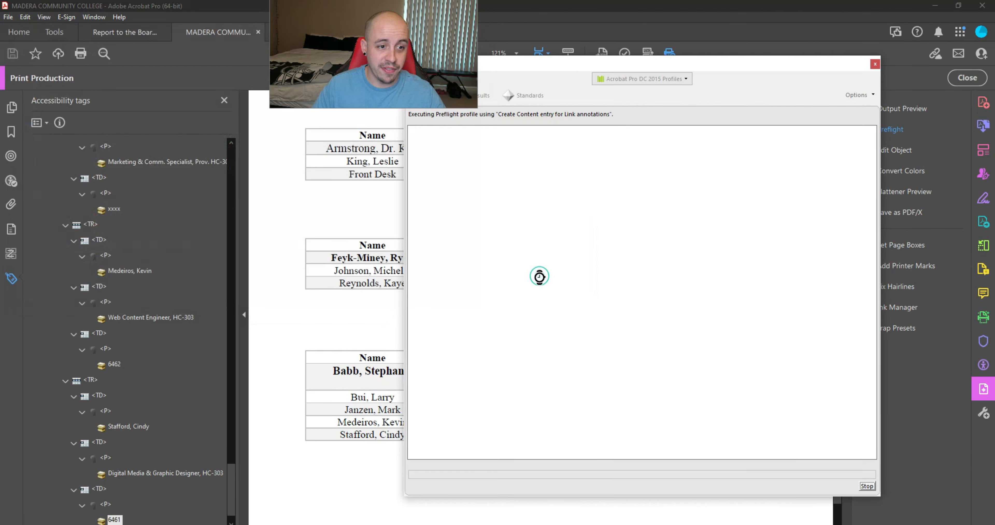
{"action": "left_click", "coordinate": [875, 64]}
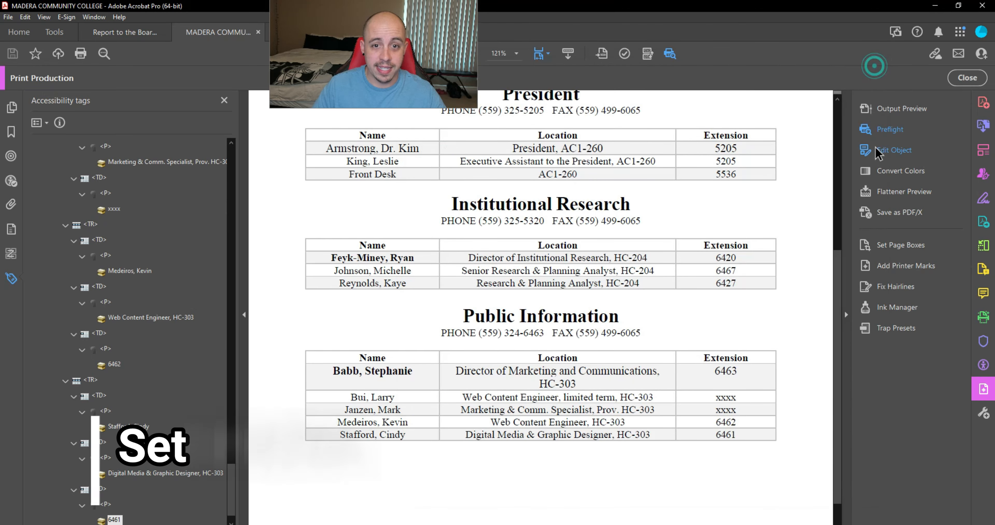
Step: Run the 'Set PDF/UA-1 entry' Preflight fixup (searched 'ua'), save over the file, and switch to PAC 2021
{"action": "left_click", "coordinate": [881, 131]}
{"action": "left_click_drag", "start_coordinate": [729, 113], "coordinate": [662, 107]}
{"action": "type", "text": "ua"}
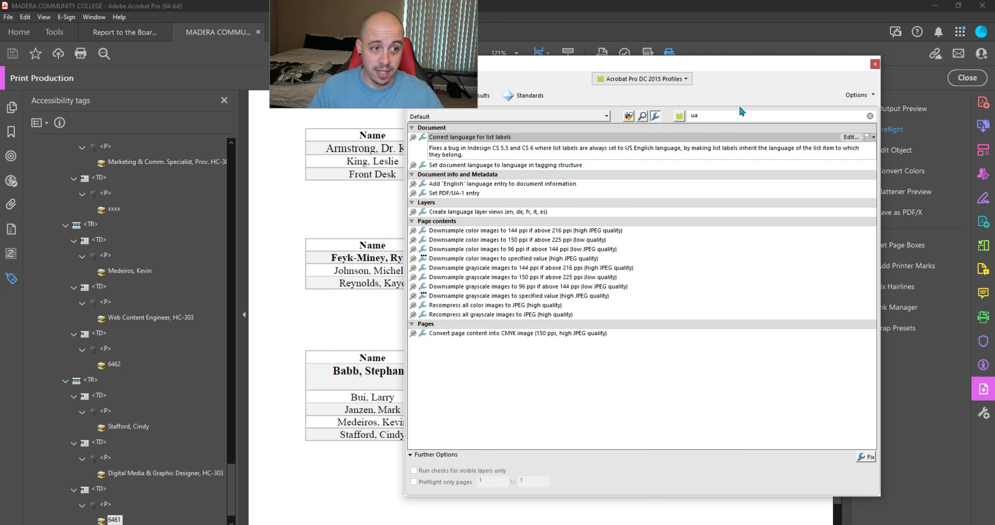
{"action": "left_click", "coordinate": [468, 194]}
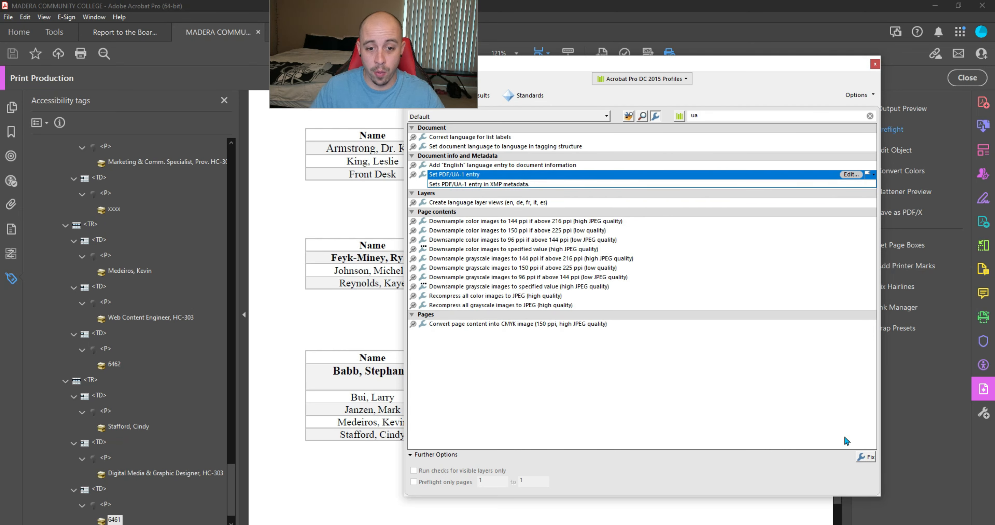
{"action": "left_click", "coordinate": [865, 458]}
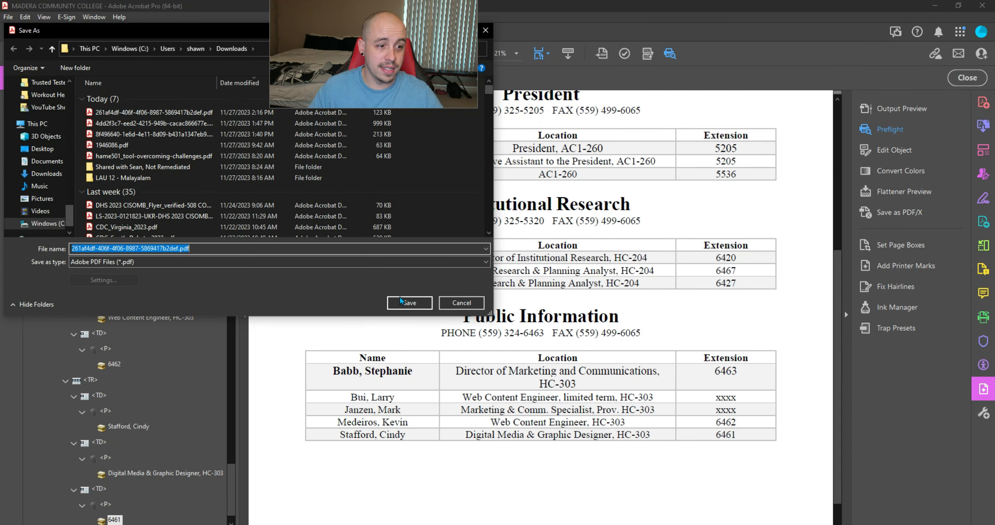
{"action": "left_click", "coordinate": [400, 297]}
{"action": "left_click", "coordinate": [528, 275]}
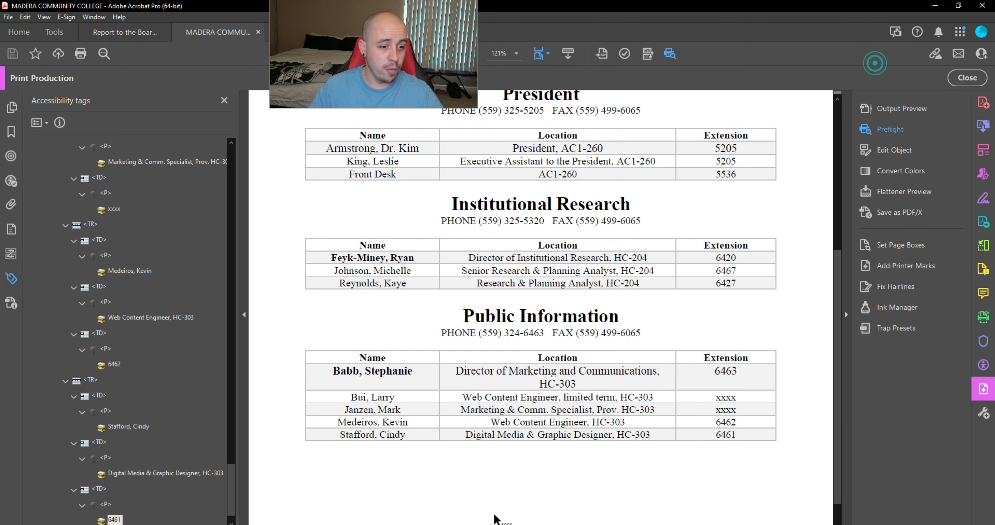
{"action": "key", "text": "alt+Tab"}
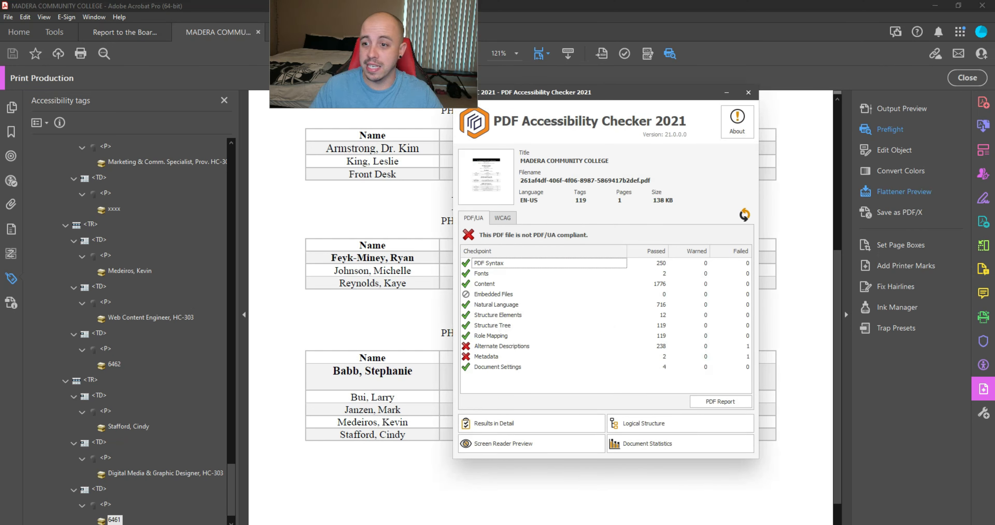